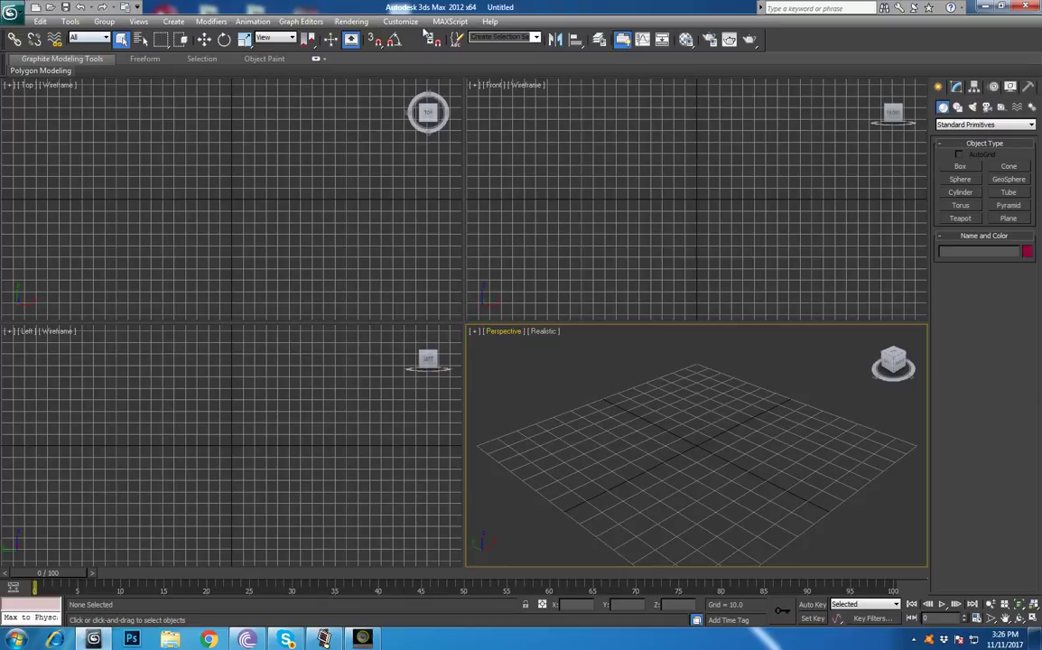
- Examine the available commands for files, editing, tools, grouping, object creation, modifiers, animation, graph editors, rendering, customization, scripting and help
left_click(11, 18)
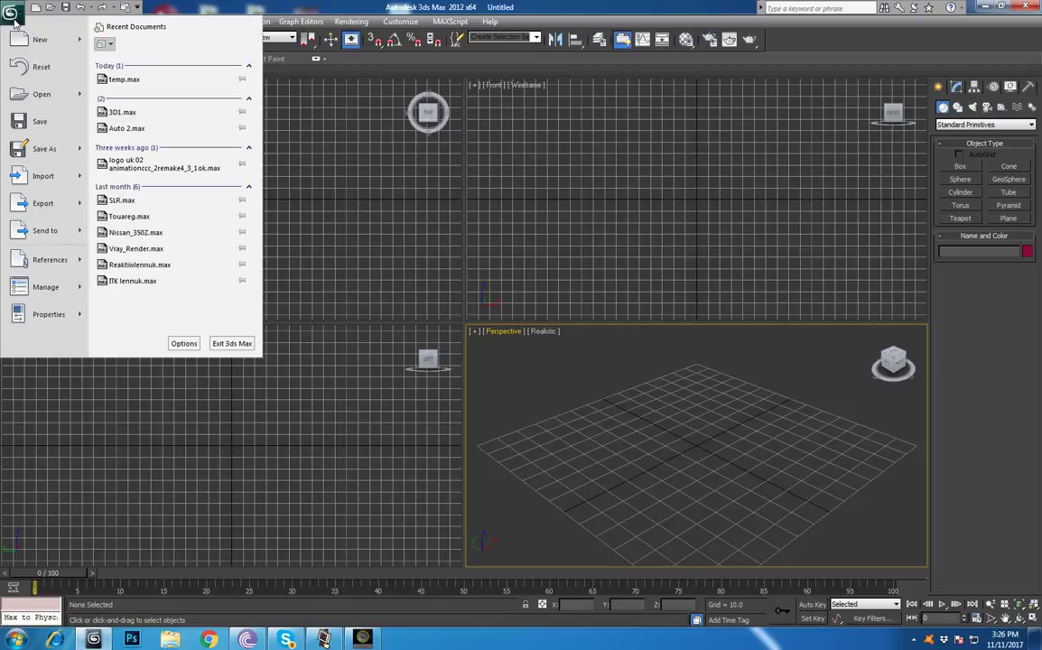
left_click(14, 19)
left_click(12, 18)
left_click(14, 20)
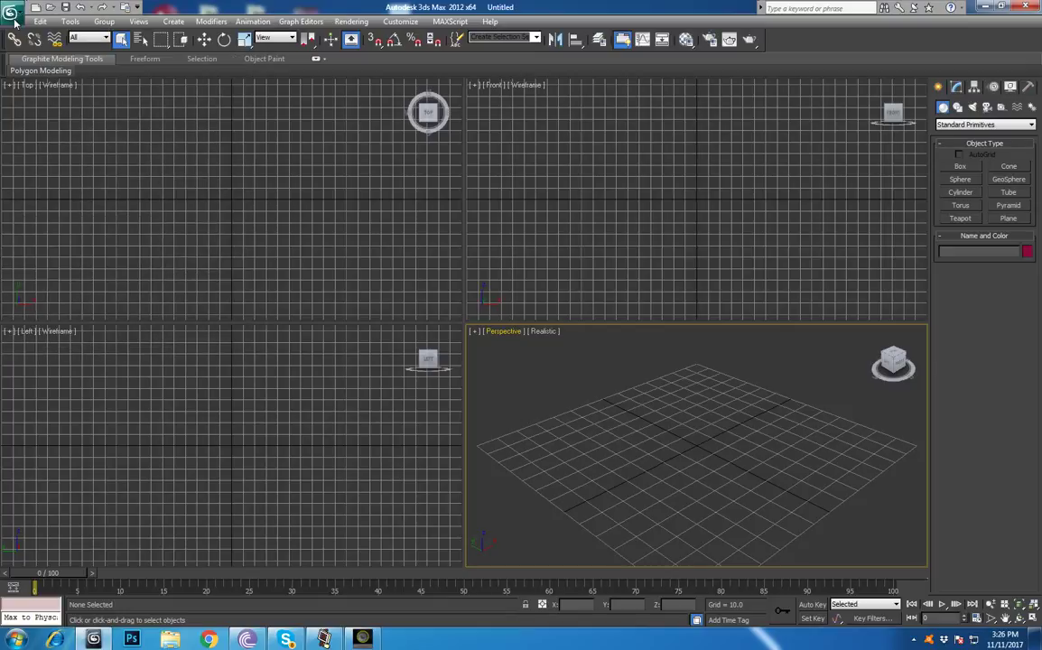
left_click(40, 23)
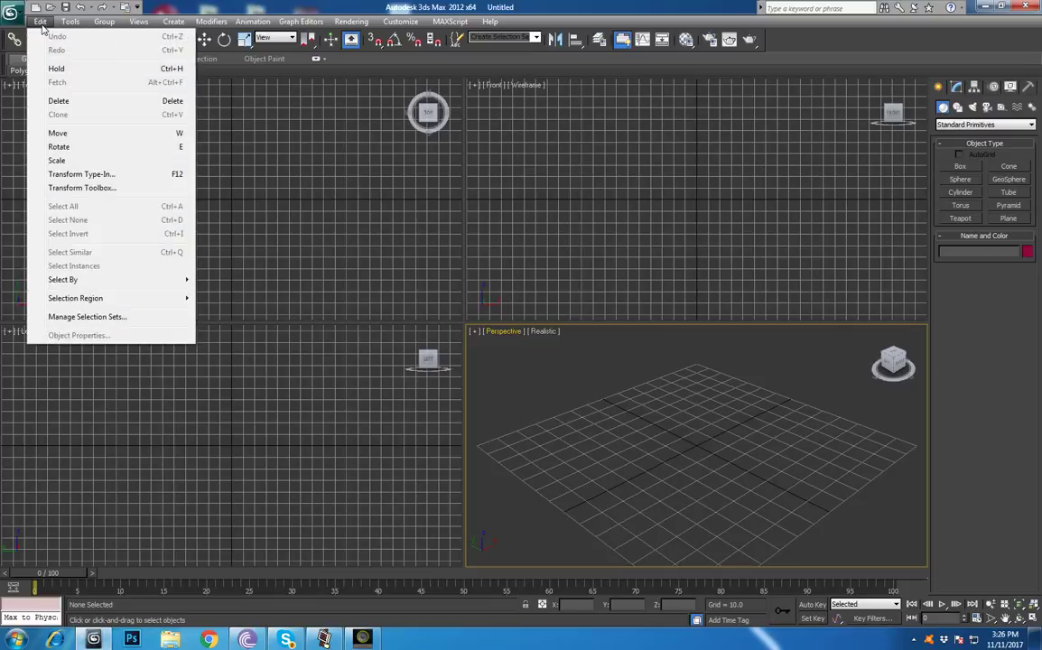
left_click(41, 23)
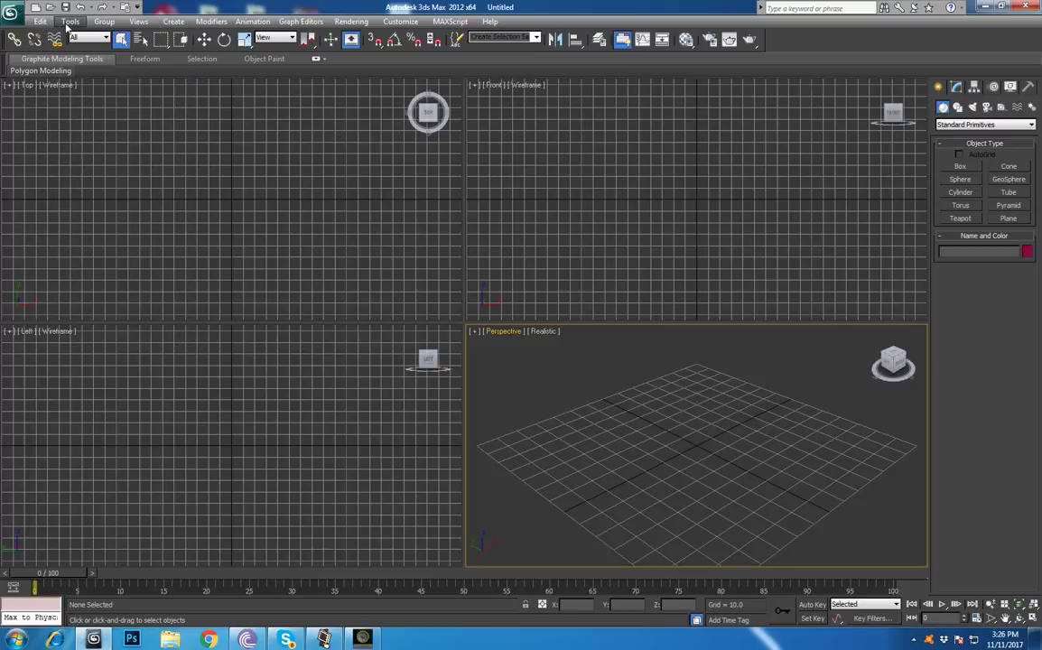
left_click(68, 24)
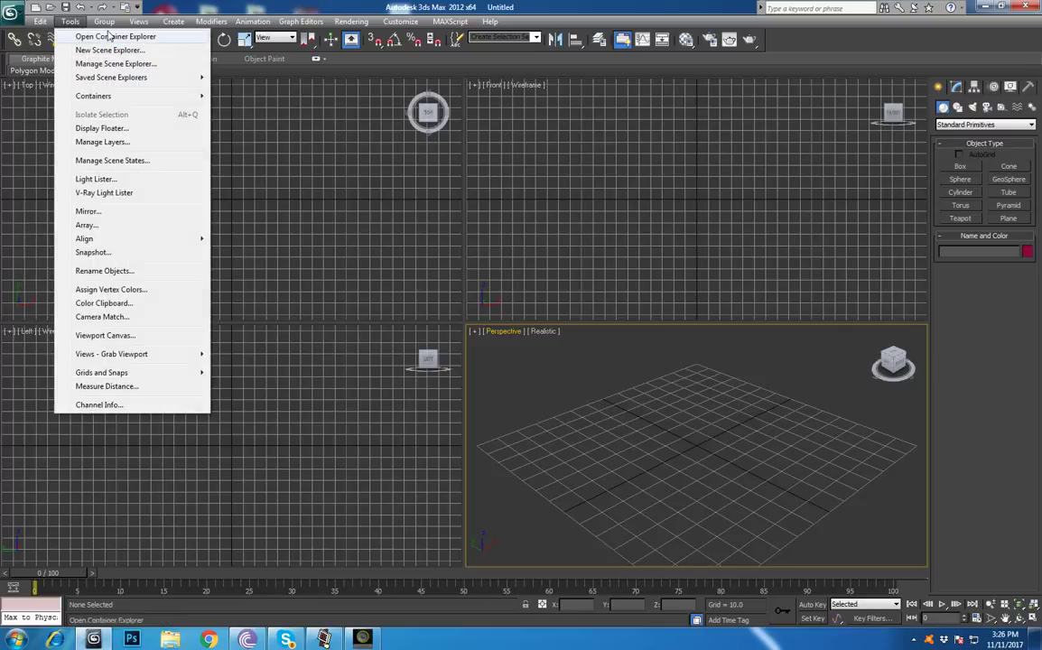
mouse_move(110, 27)
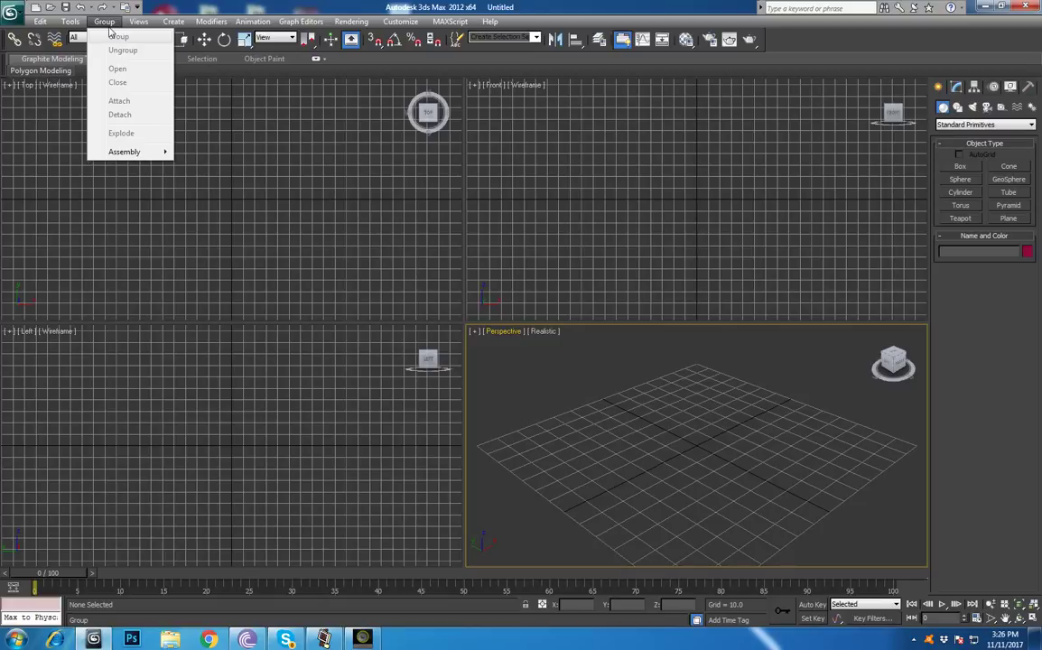
mouse_move(177, 25)
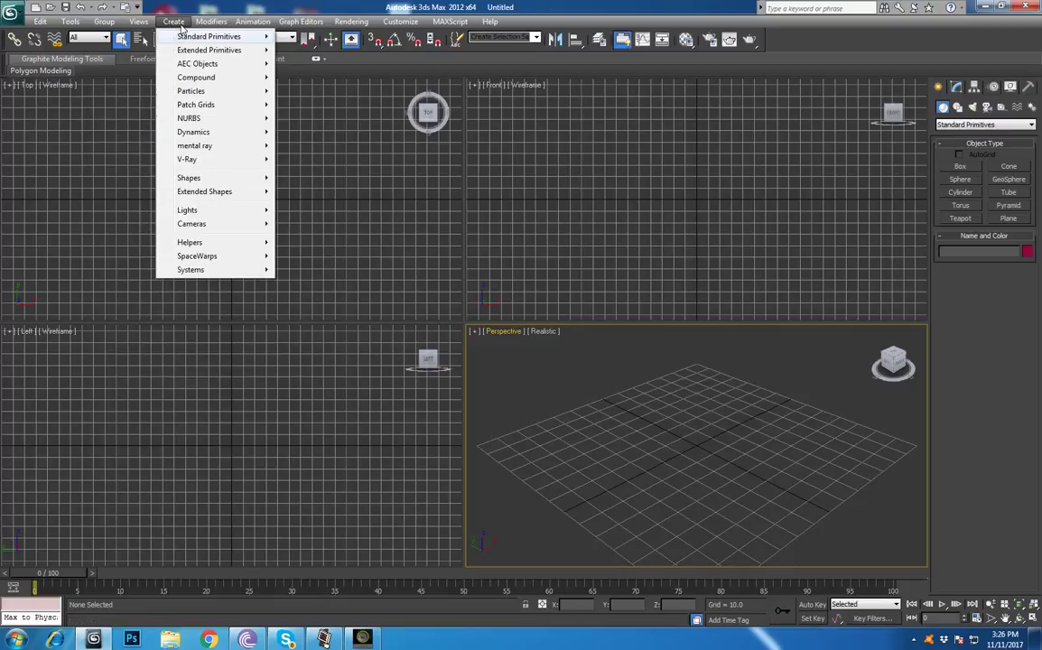
mouse_move(217, 30)
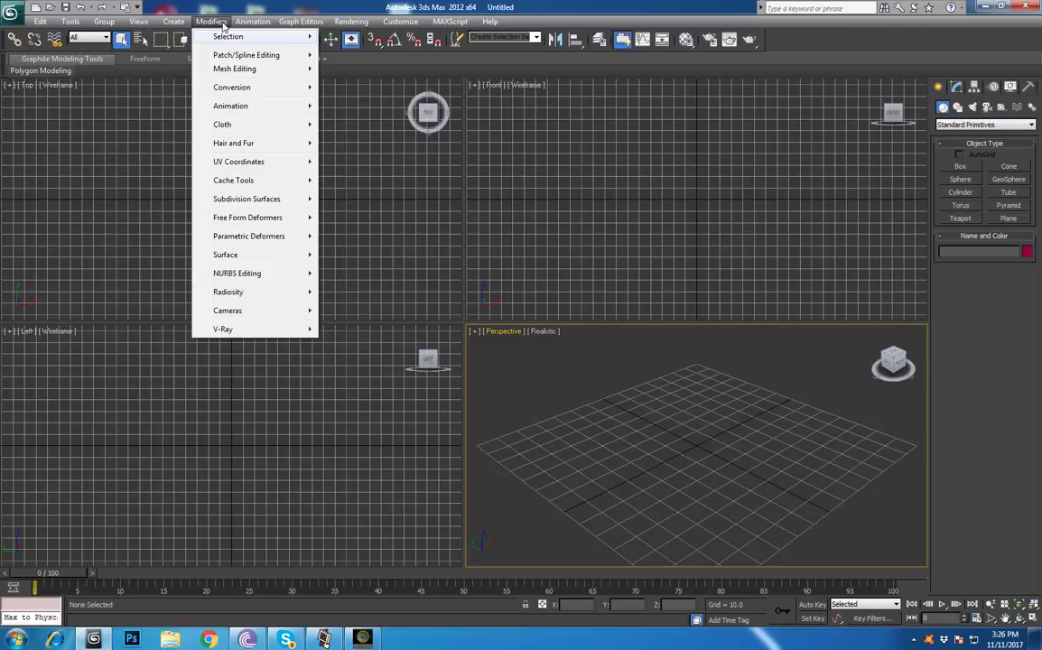
mouse_move(259, 28)
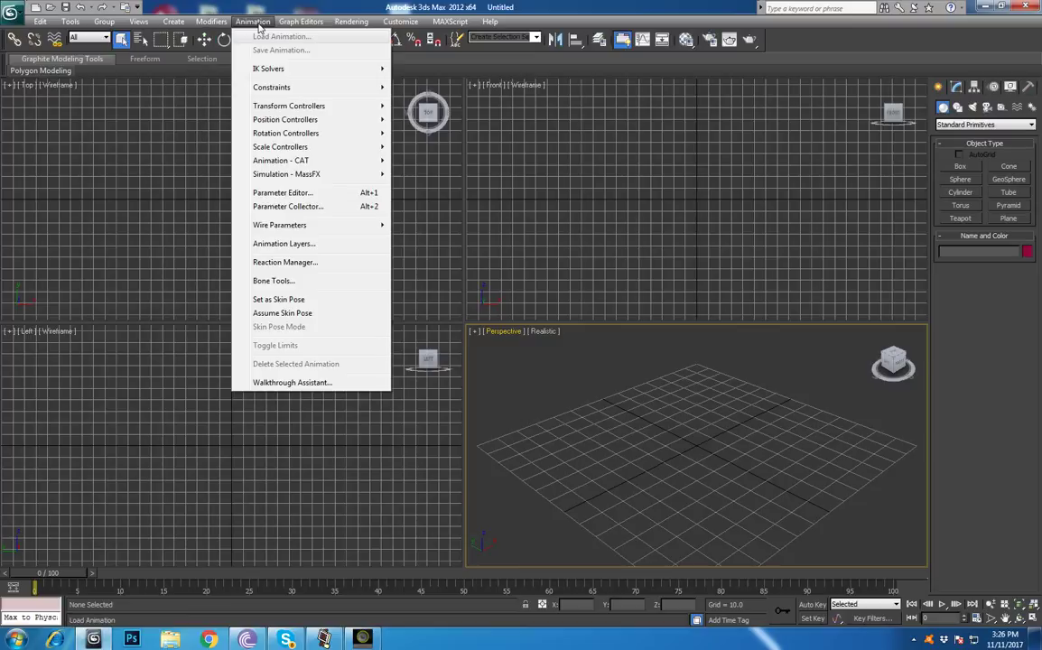
mouse_move(299, 28)
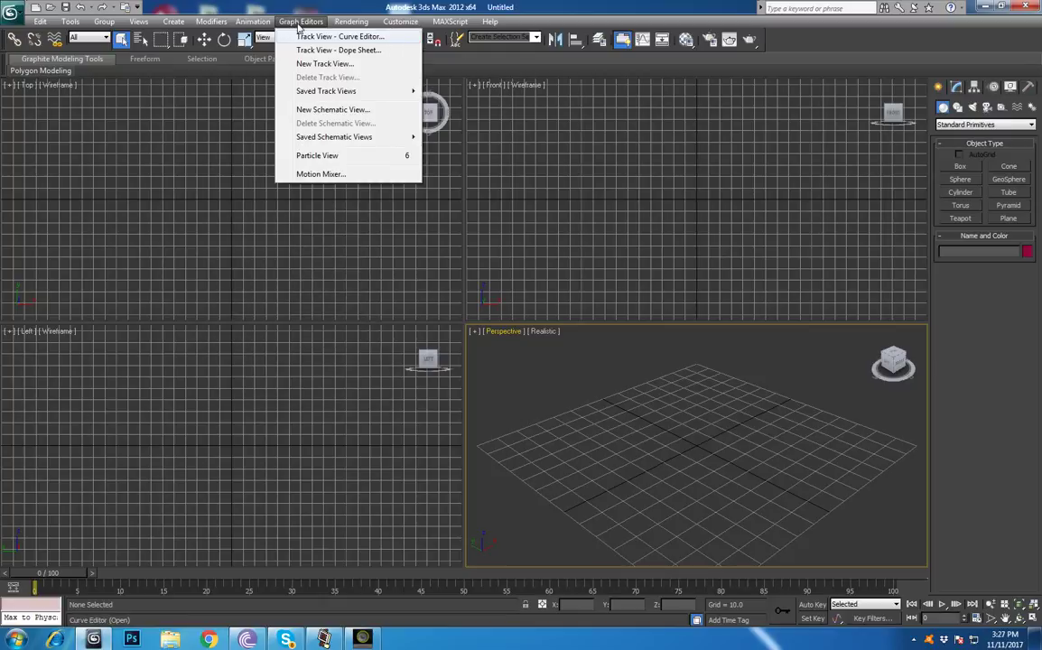
mouse_move(345, 26)
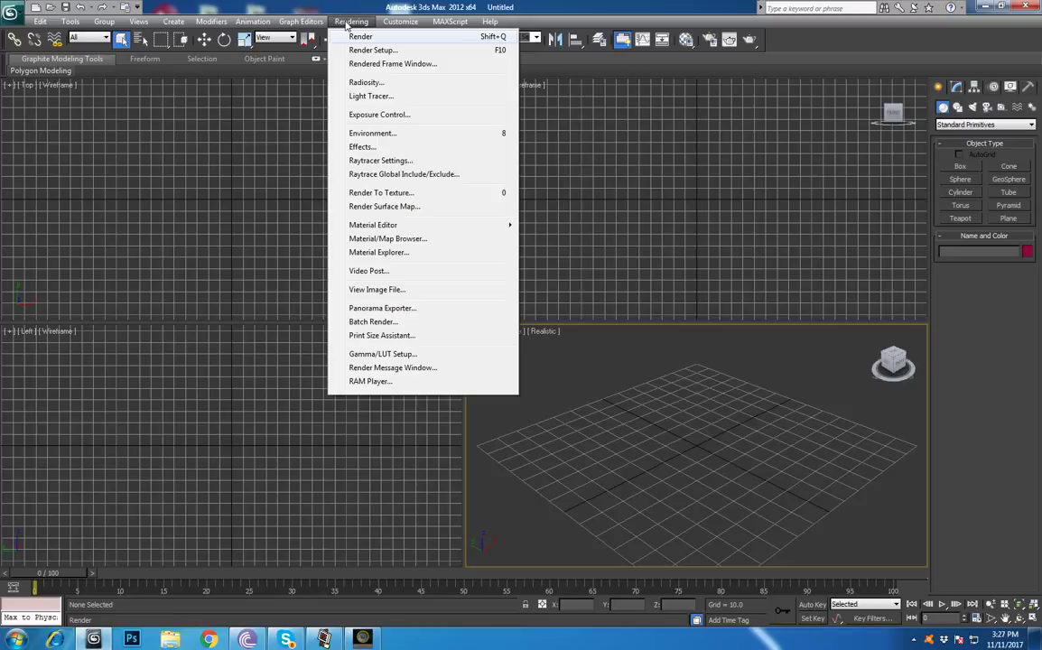
mouse_move(404, 27)
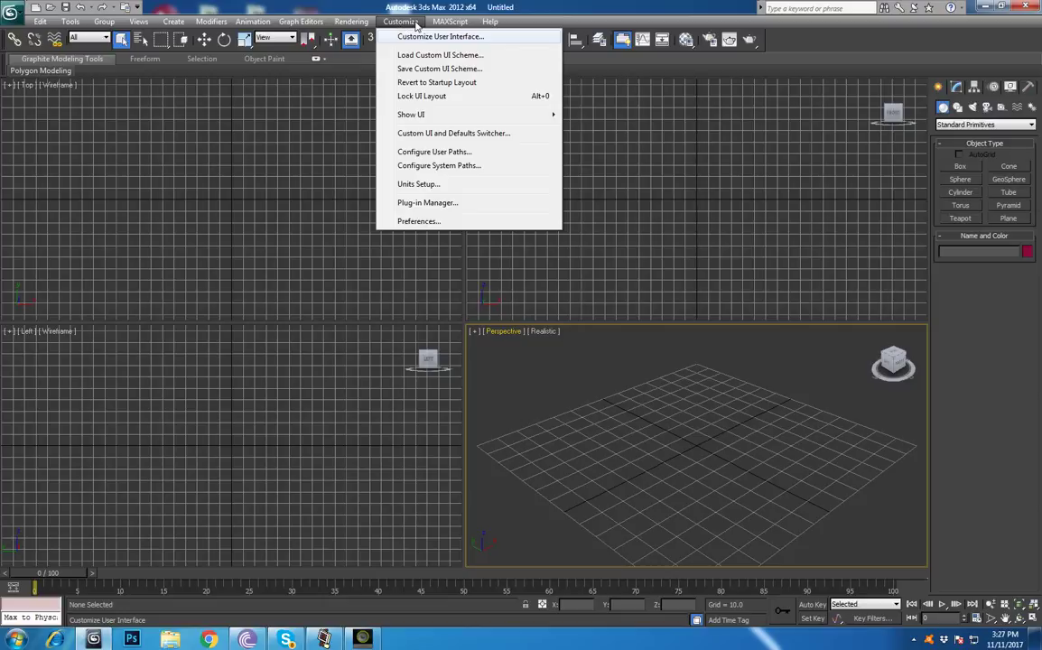
mouse_move(451, 29)
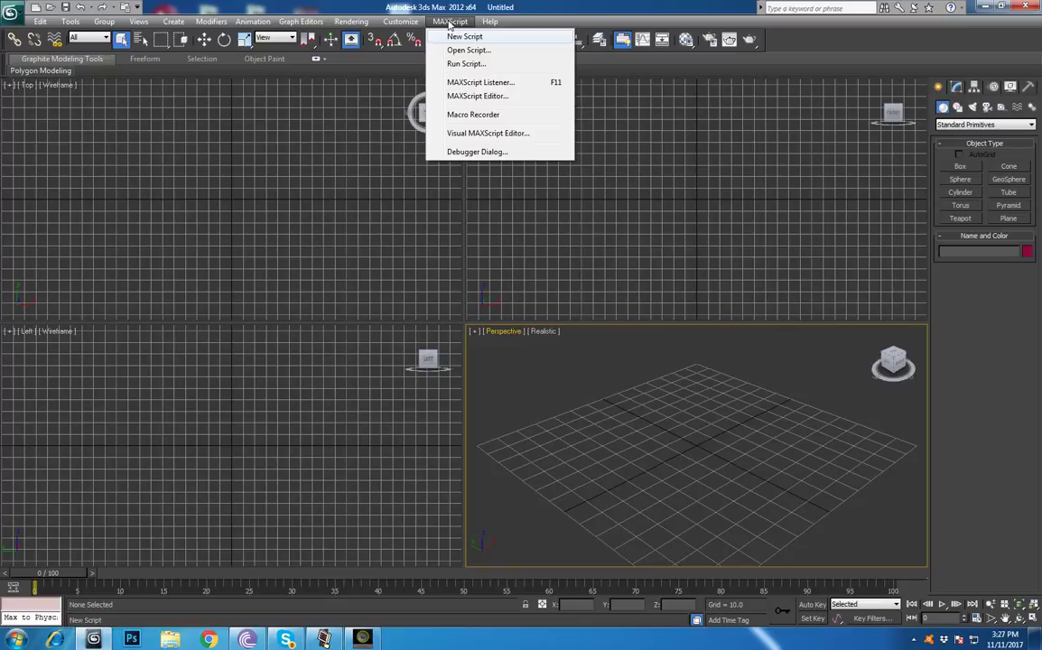
mouse_move(490, 22)
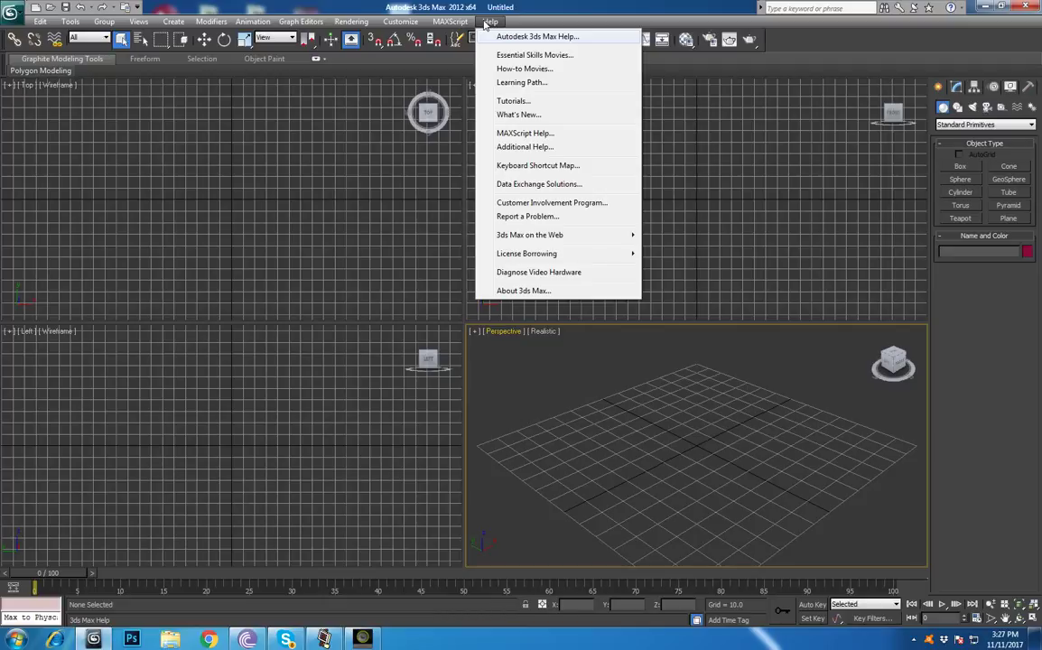
left_click(40, 21)
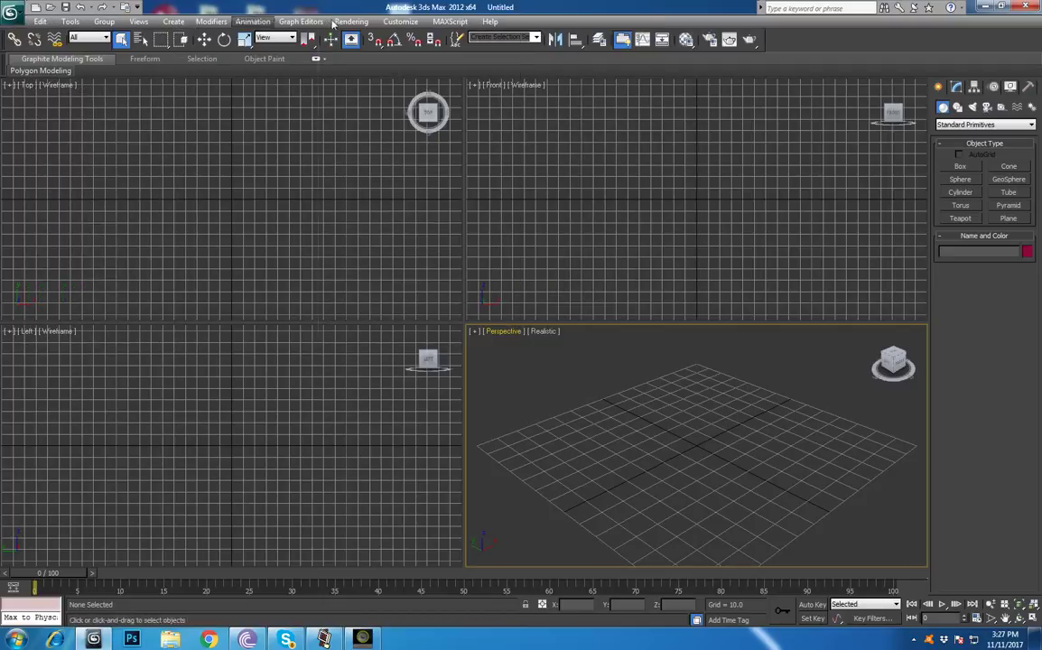
left_click(337, 22)
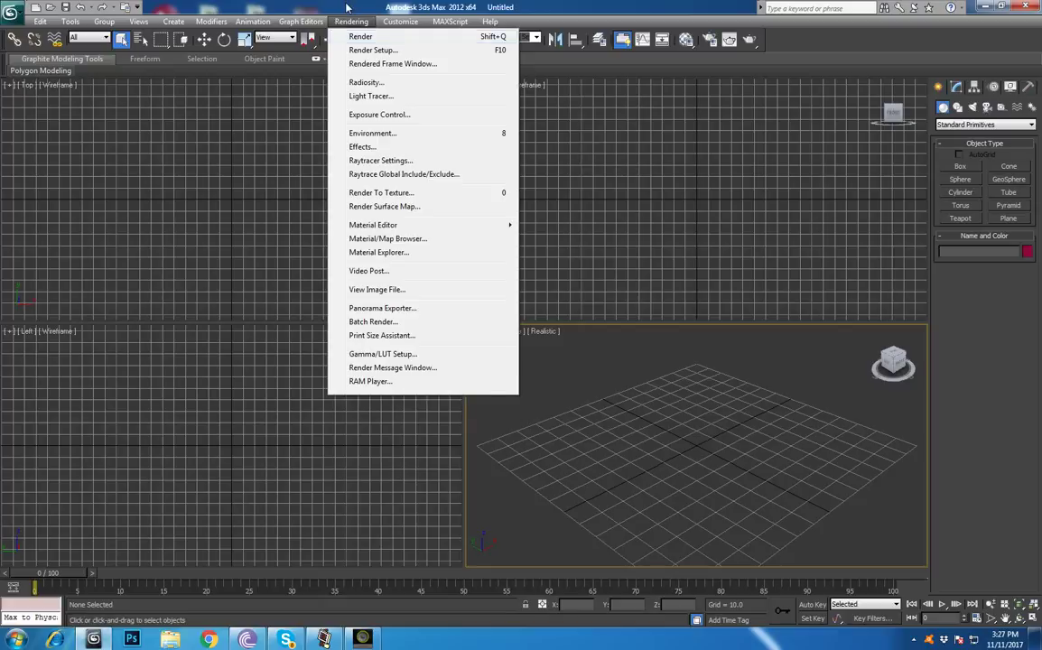
left_click(323, 5)
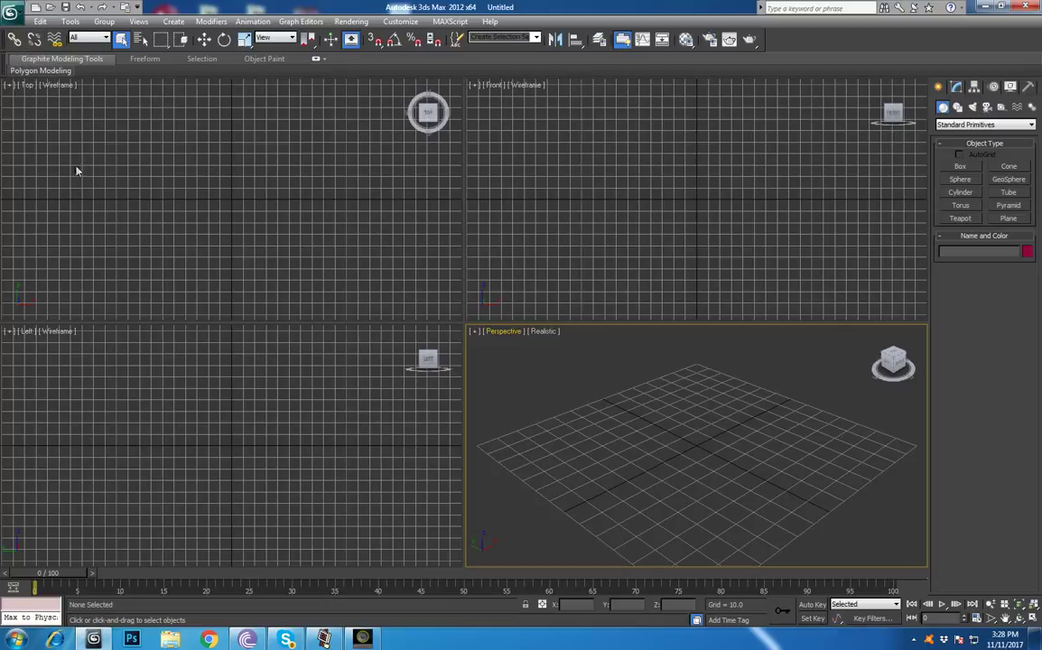
- Look over the object modification and creation settings, and activate the Top, Front, Left and Perspective viewports in turn
left_click(226, 145)
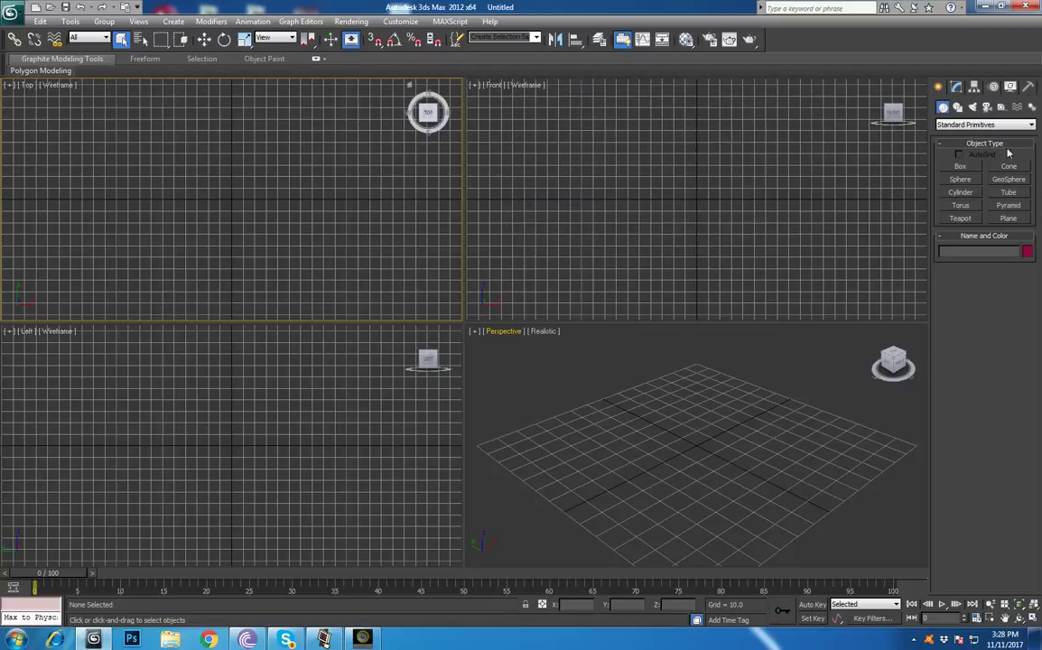
left_click(955, 89)
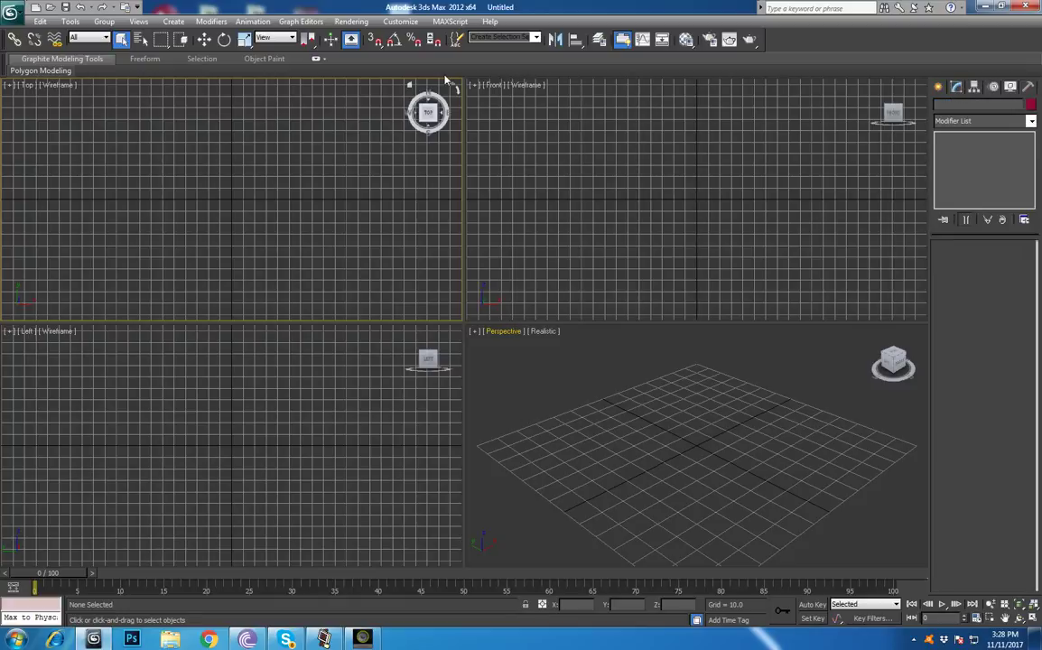
left_click(938, 87)
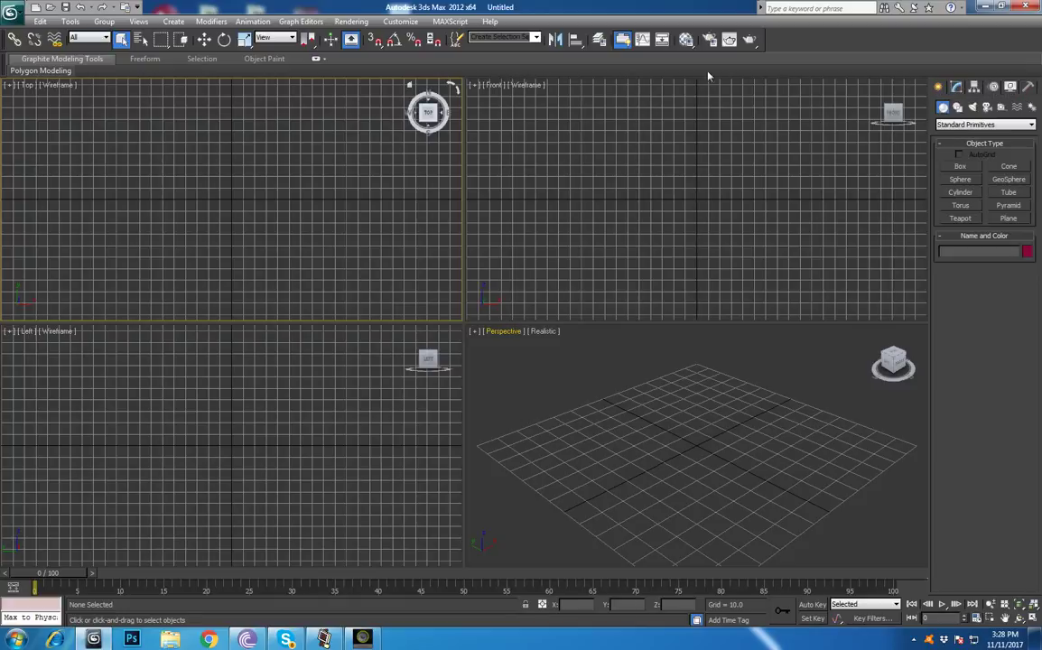
mouse_move(106, 63)
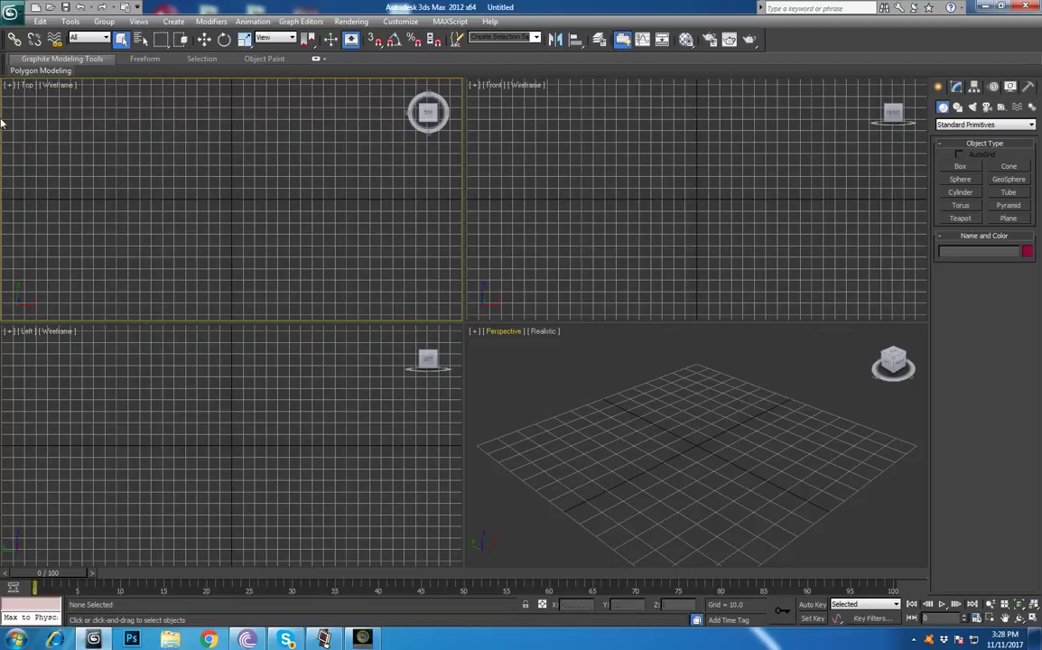
left_click(608, 194)
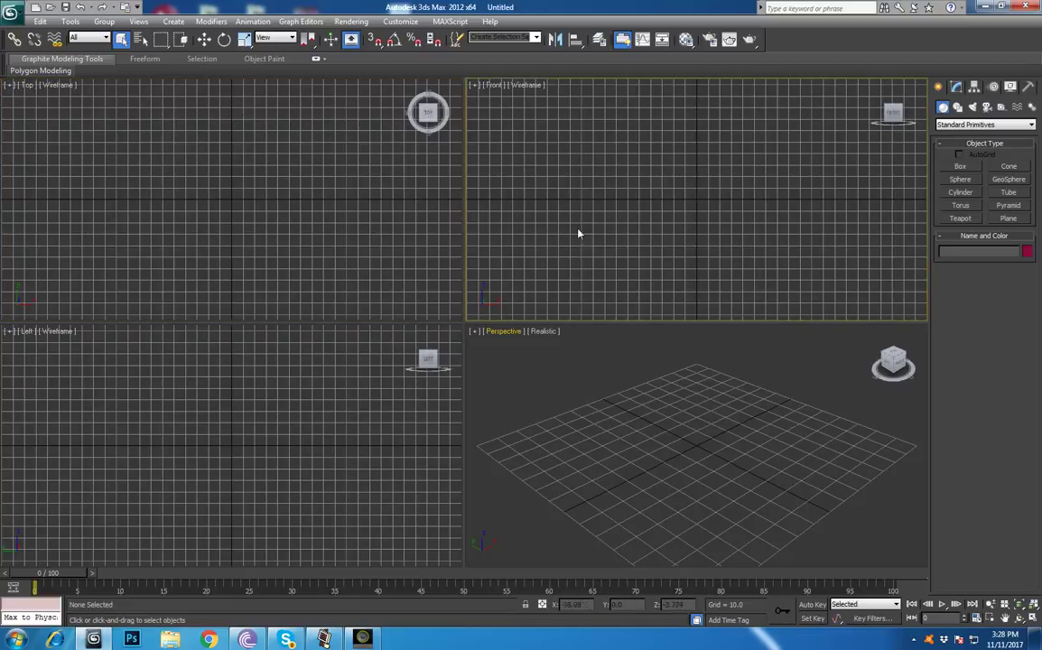
left_click(269, 438)
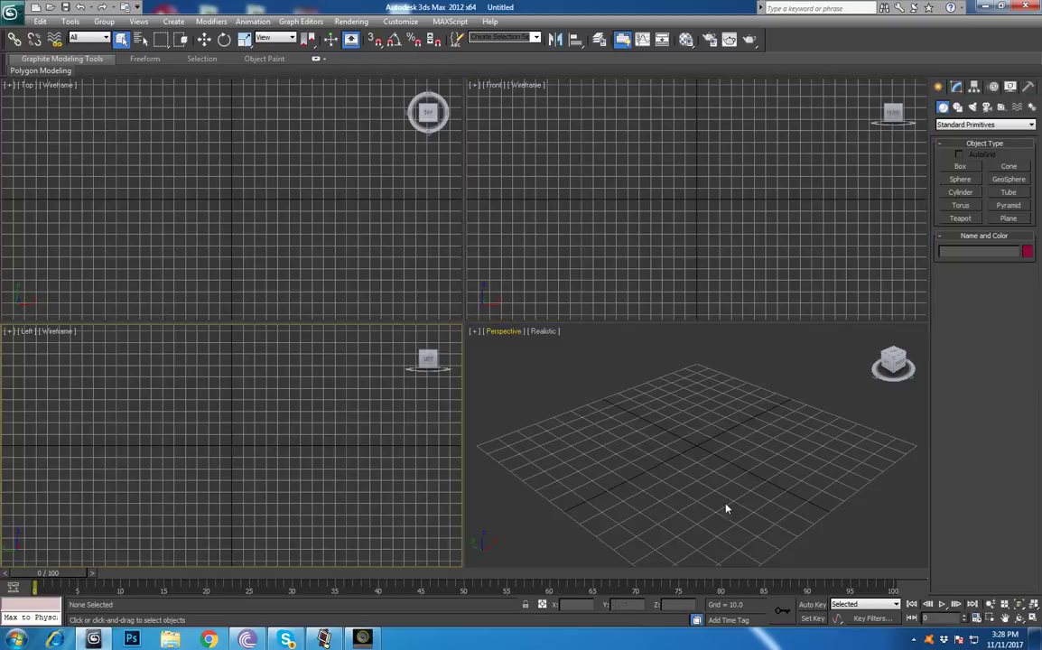
left_click(218, 241)
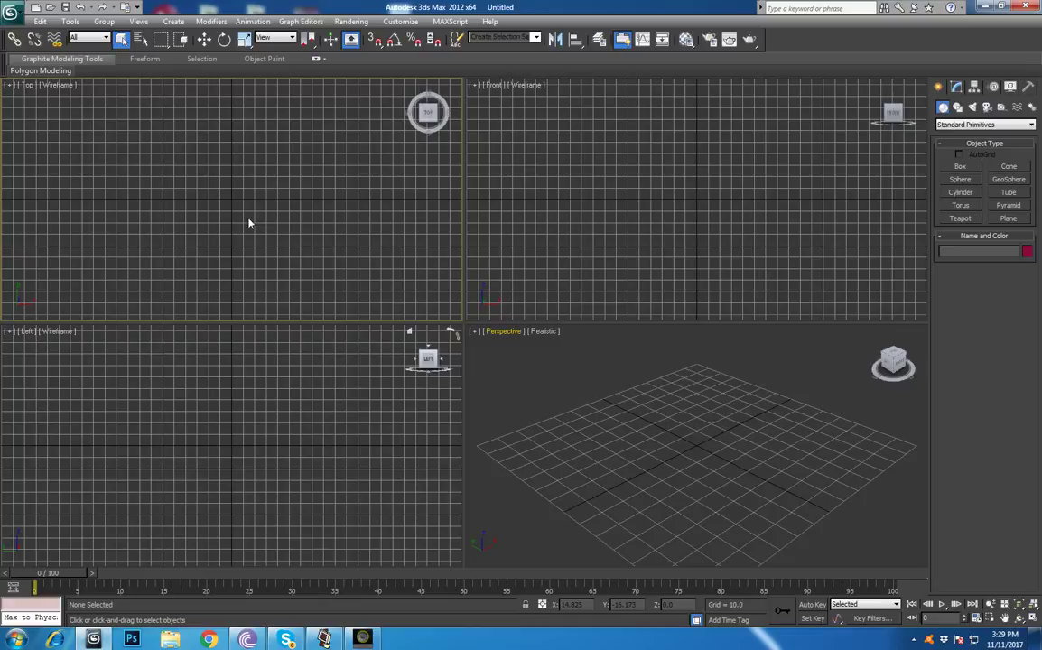
left_click(700, 216)
left_click(370, 407)
left_click(662, 435)
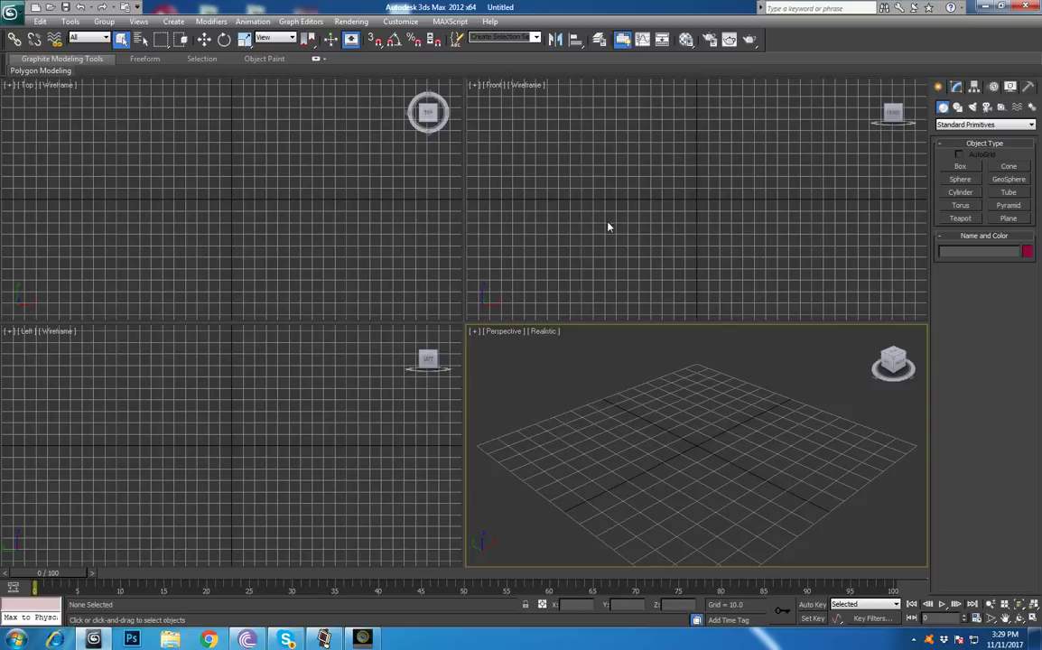
left_click(496, 90)
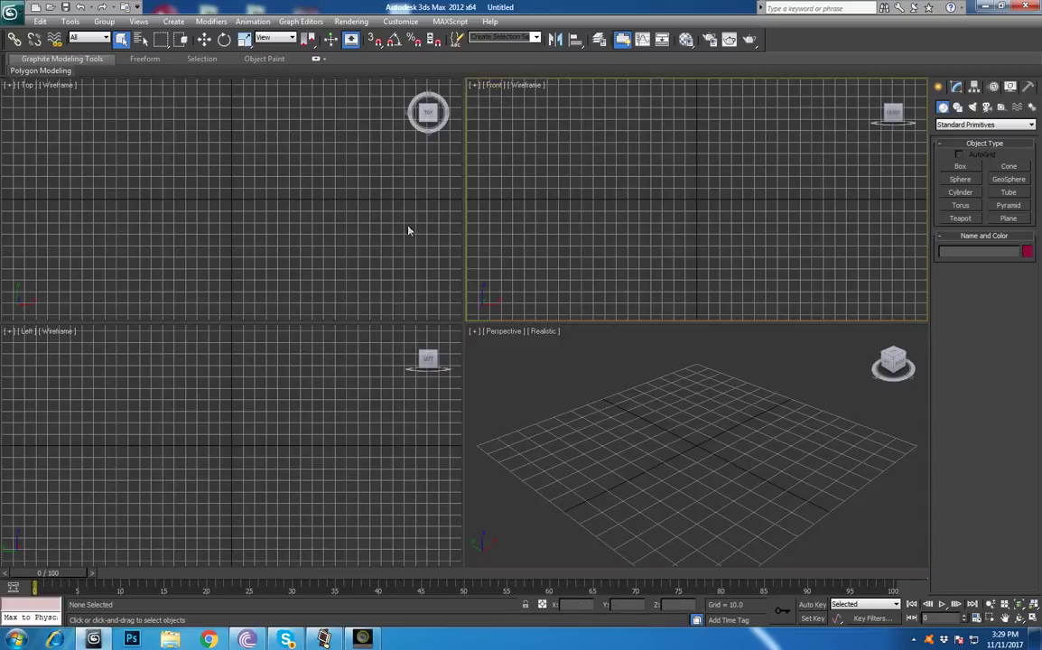
left_click(35, 348)
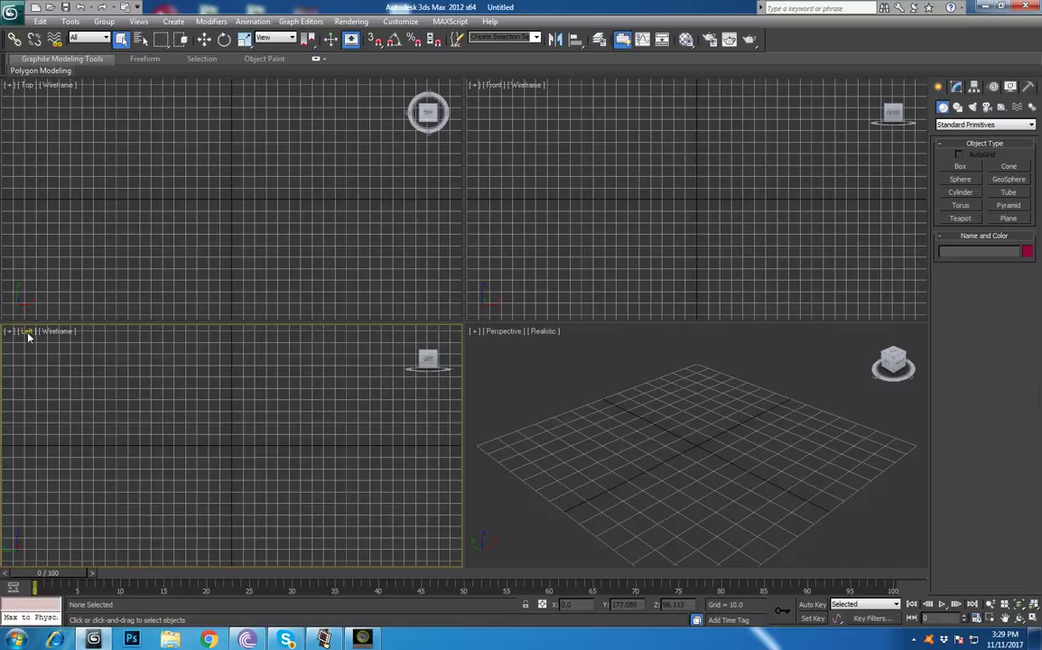
left_click(507, 337)
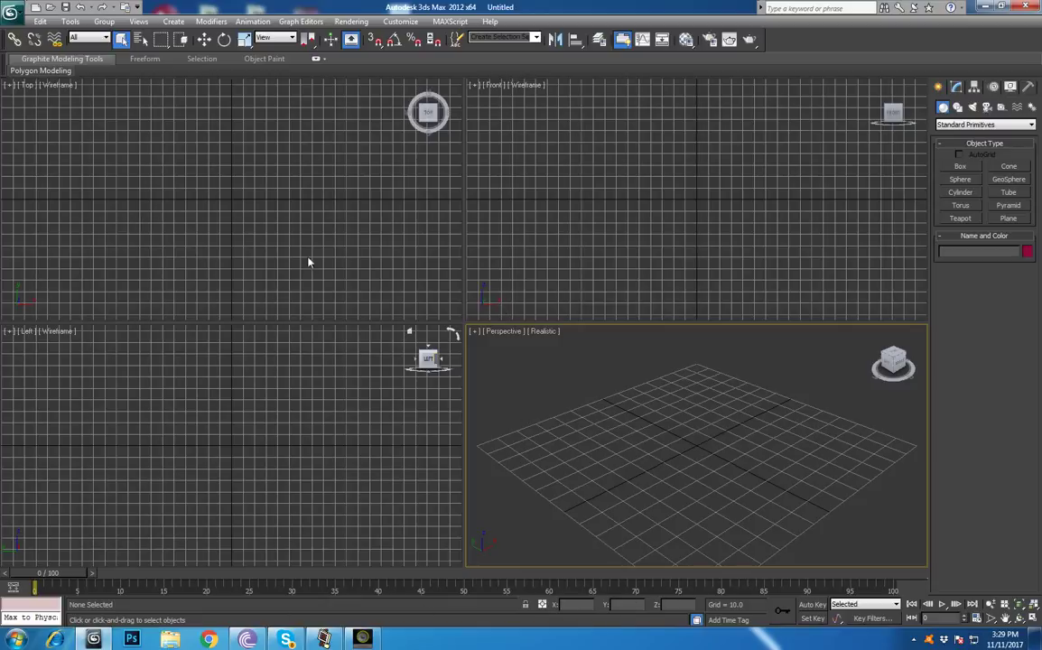
left_click(86, 116)
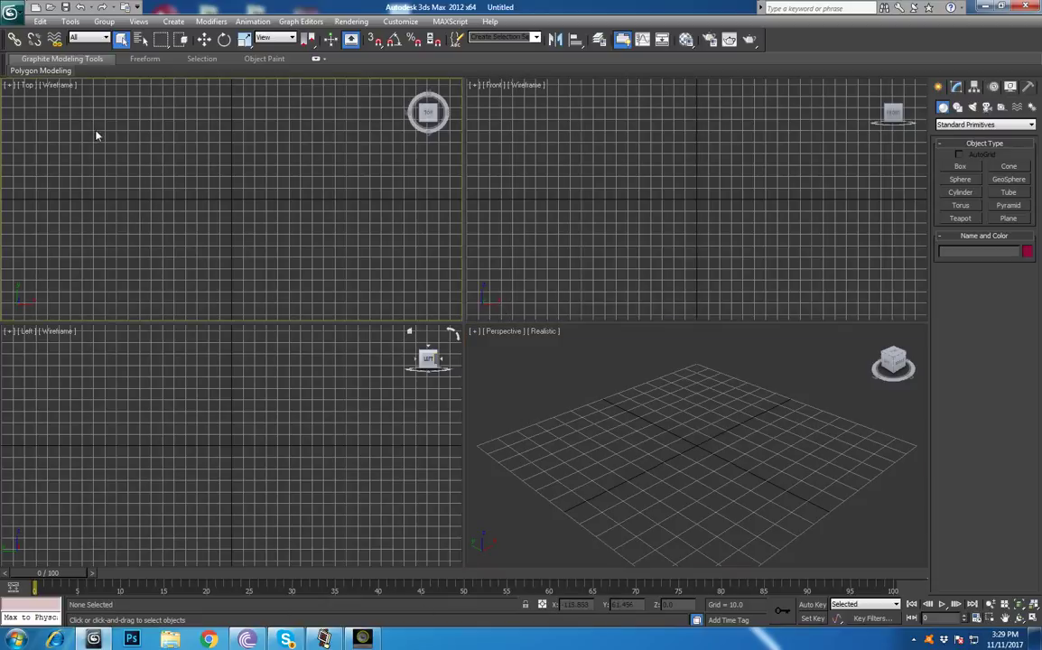
- Switch the Top viewport to the Bottom view, the Front view and lastly the Back view
left_click(31, 88)
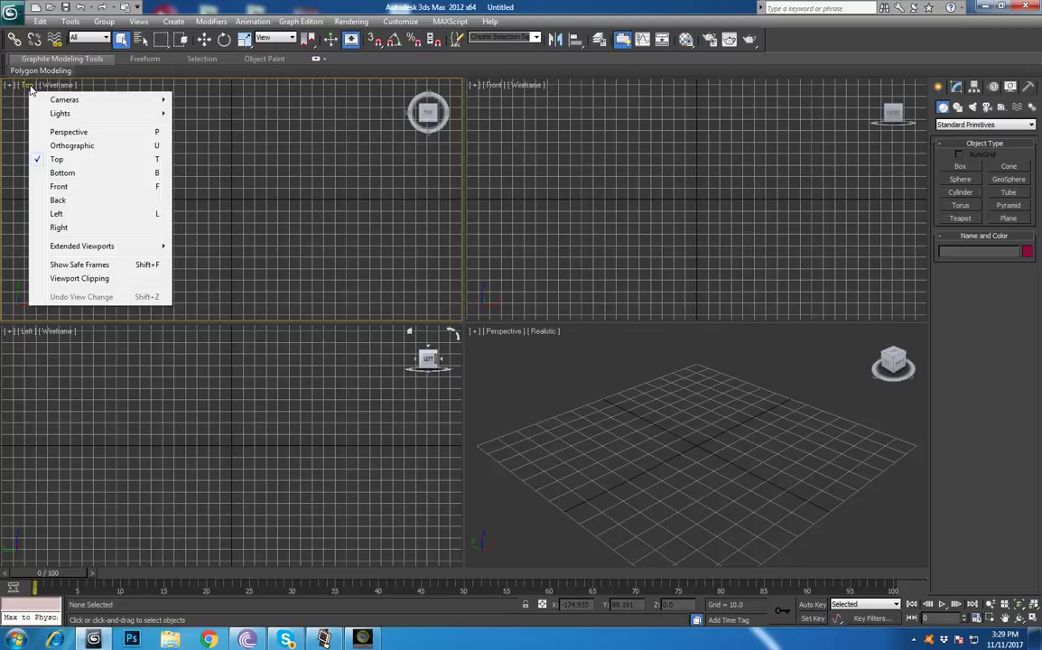
left_click(63, 174)
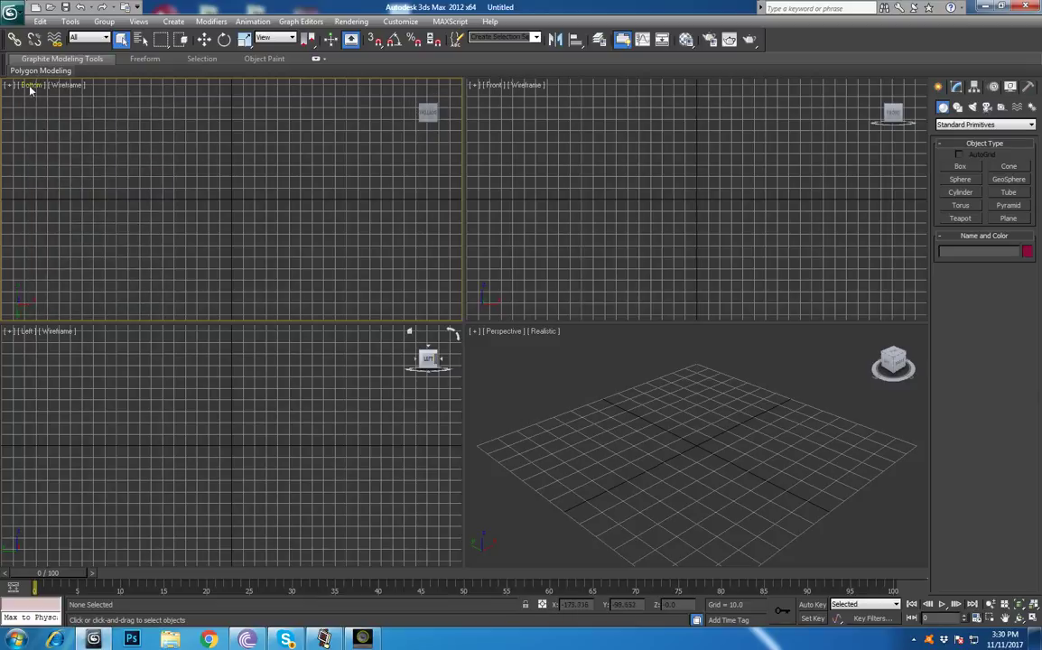
left_click(34, 86)
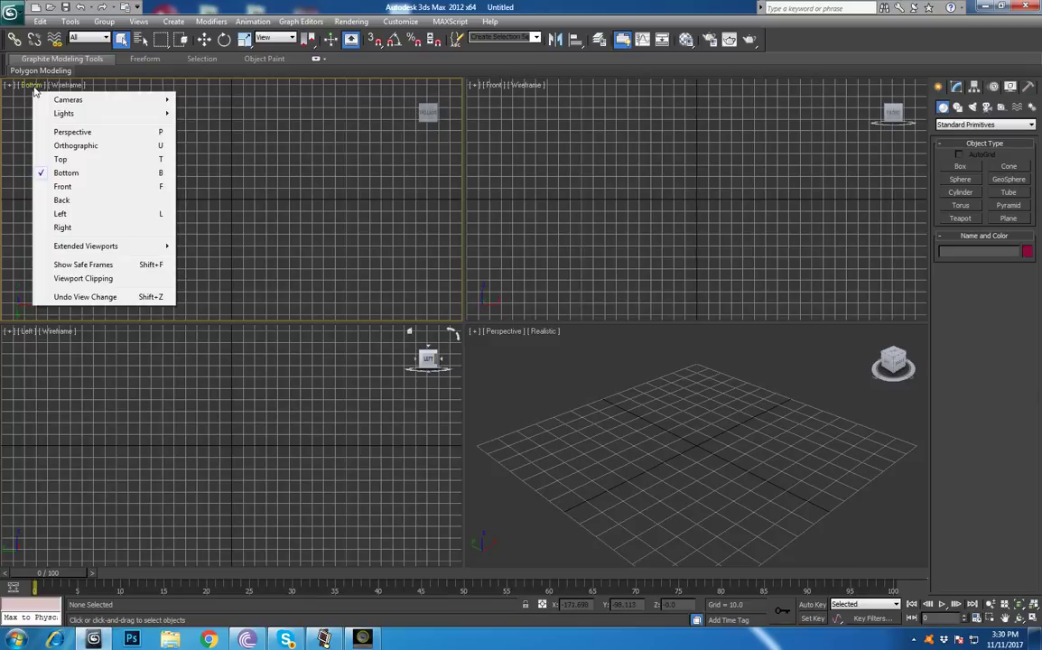
left_click(63, 187)
left_click(25, 84)
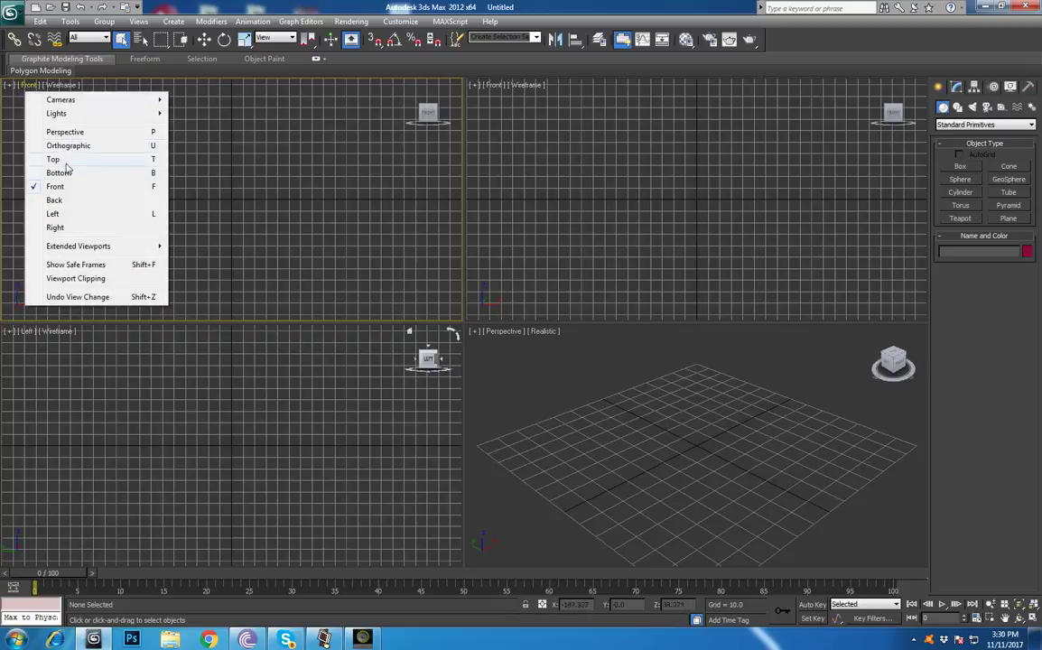
left_click(75, 201)
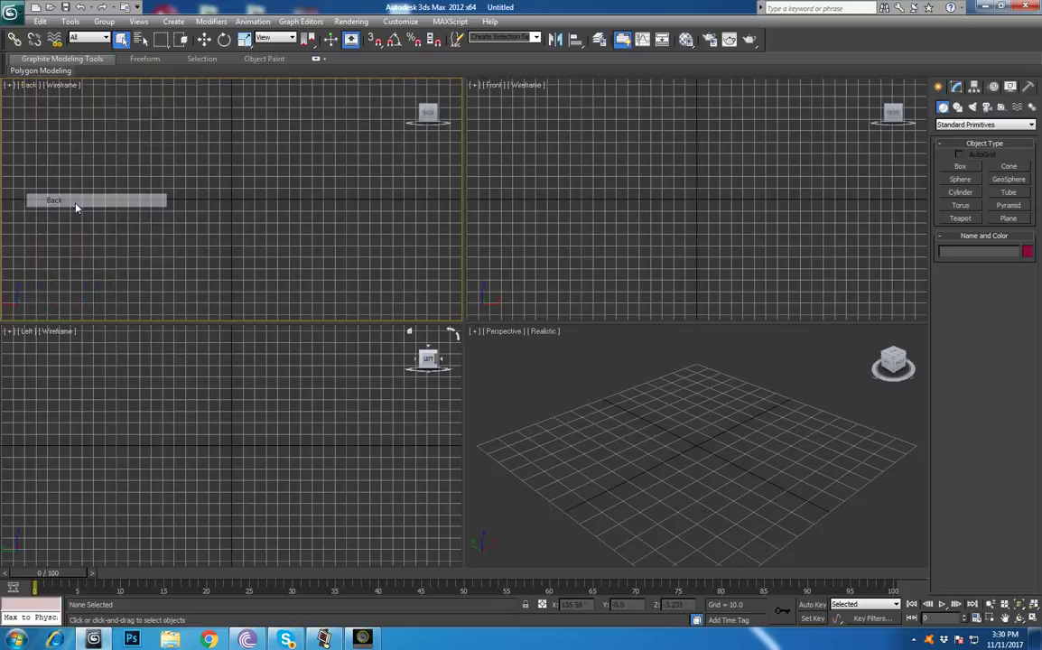
left_click(41, 71)
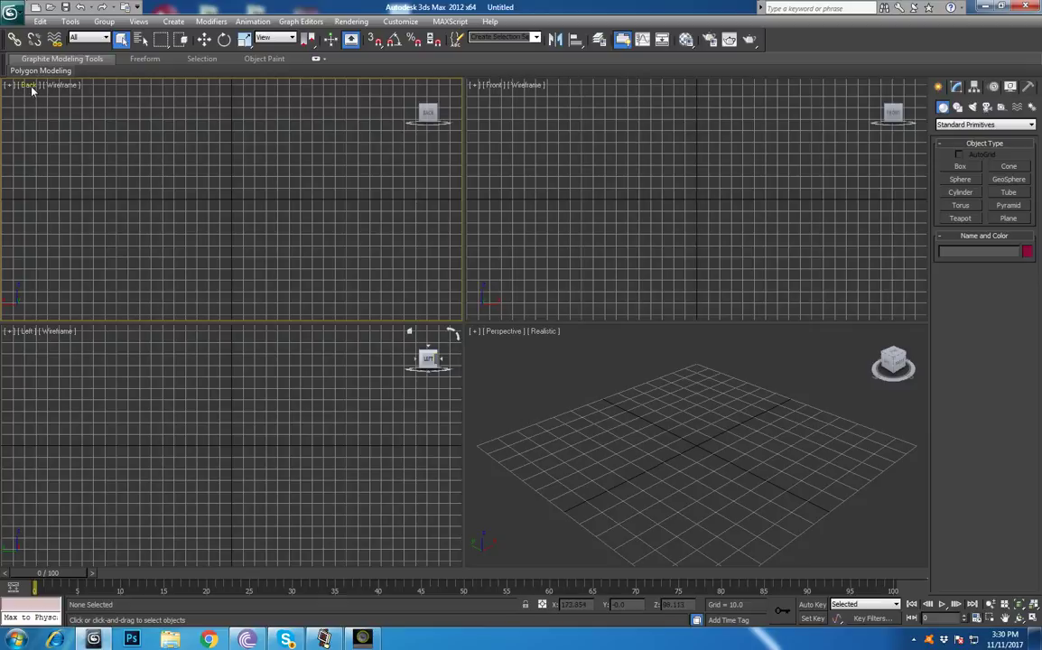
- Switch the viewport showing the Back view to the Front view and lastly to the Top view
left_click(31, 87)
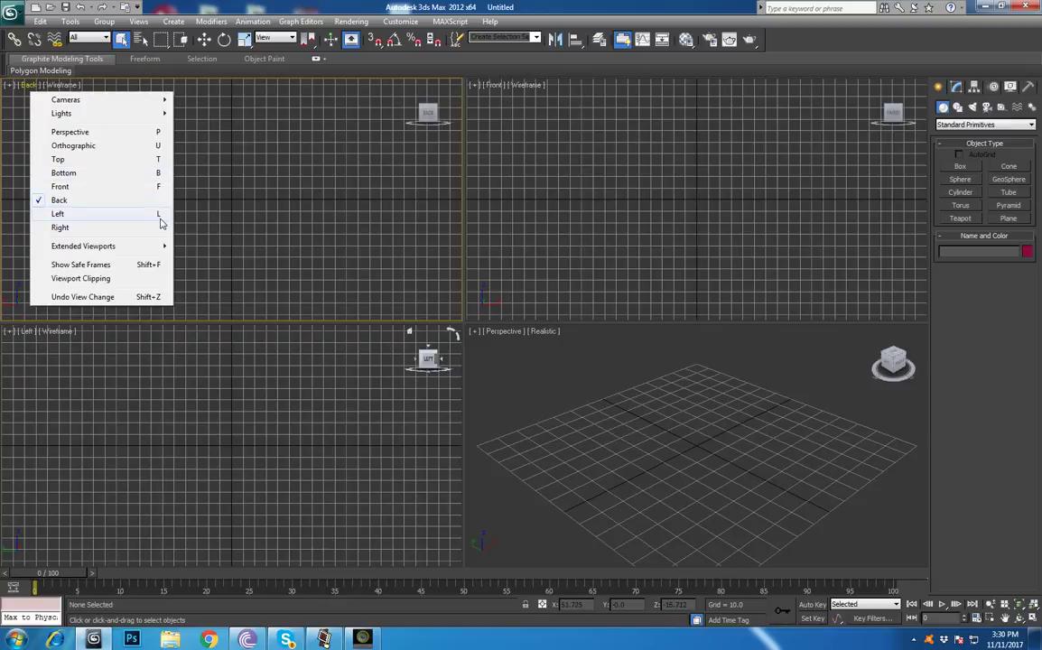
left_click(226, 214)
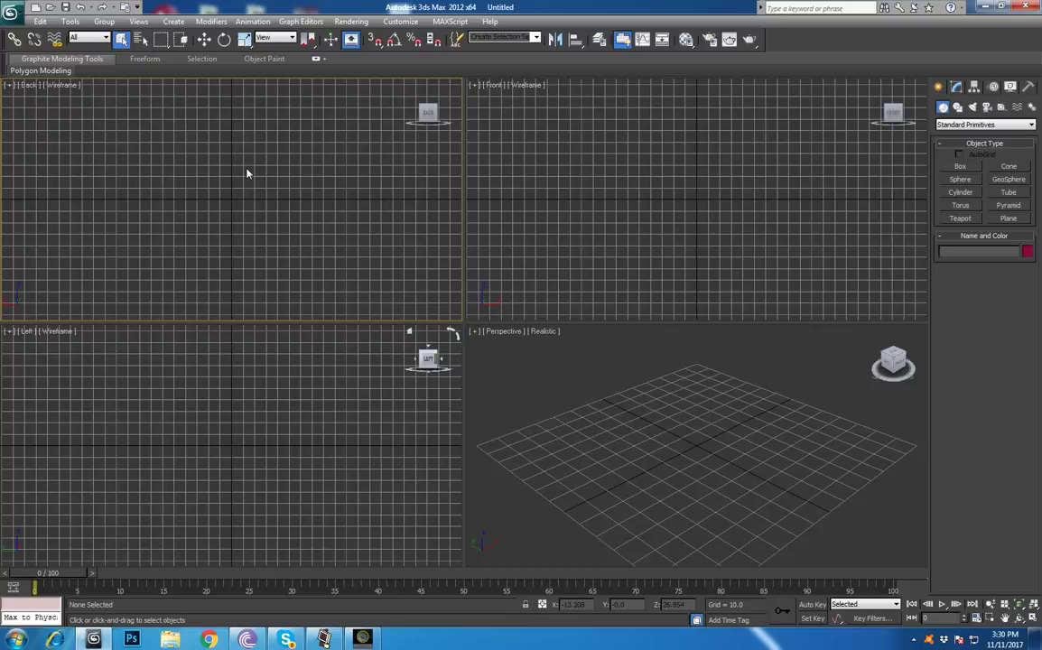
key("f")
key("t")
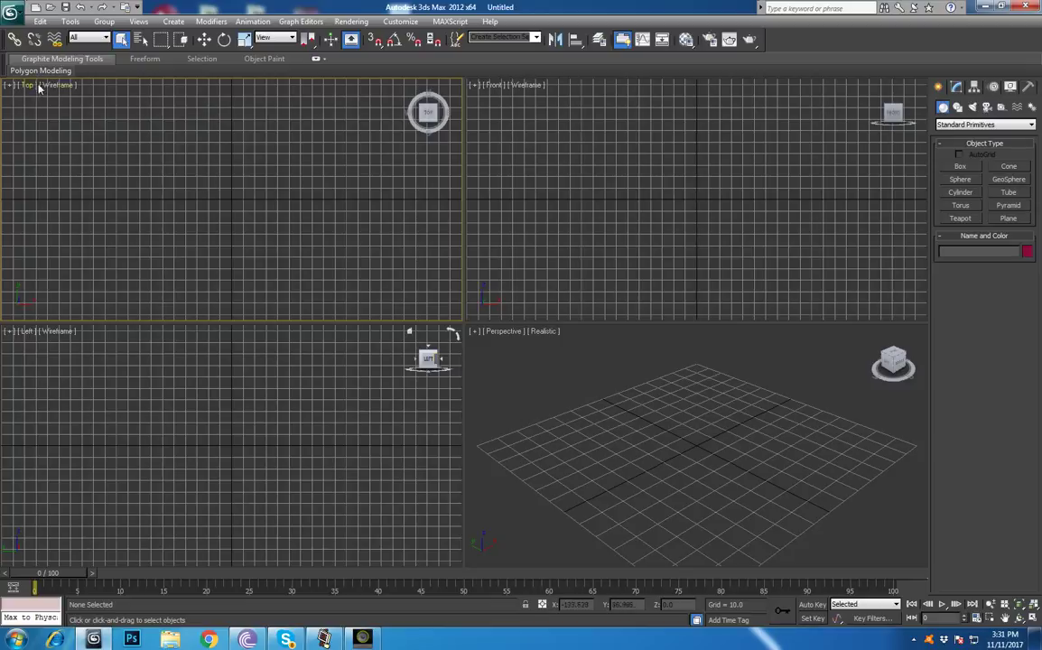
- Activate the Front, Top and Left viewports in turn, ending with the Front viewport active
left_click(635, 195)
left_click(240, 189)
left_click(186, 421)
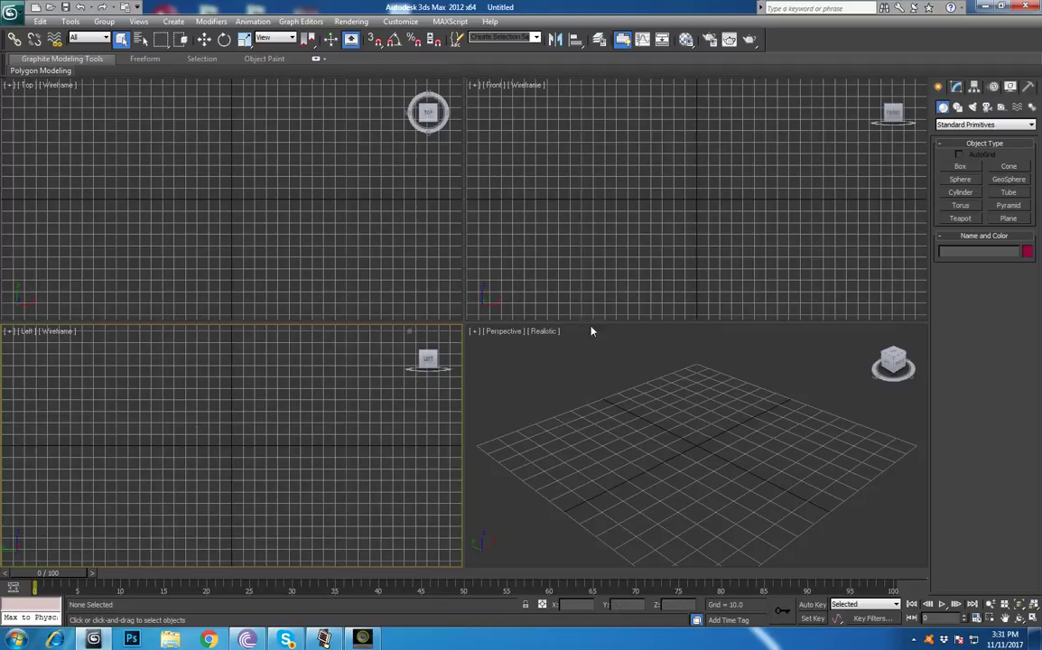
left_click(573, 248)
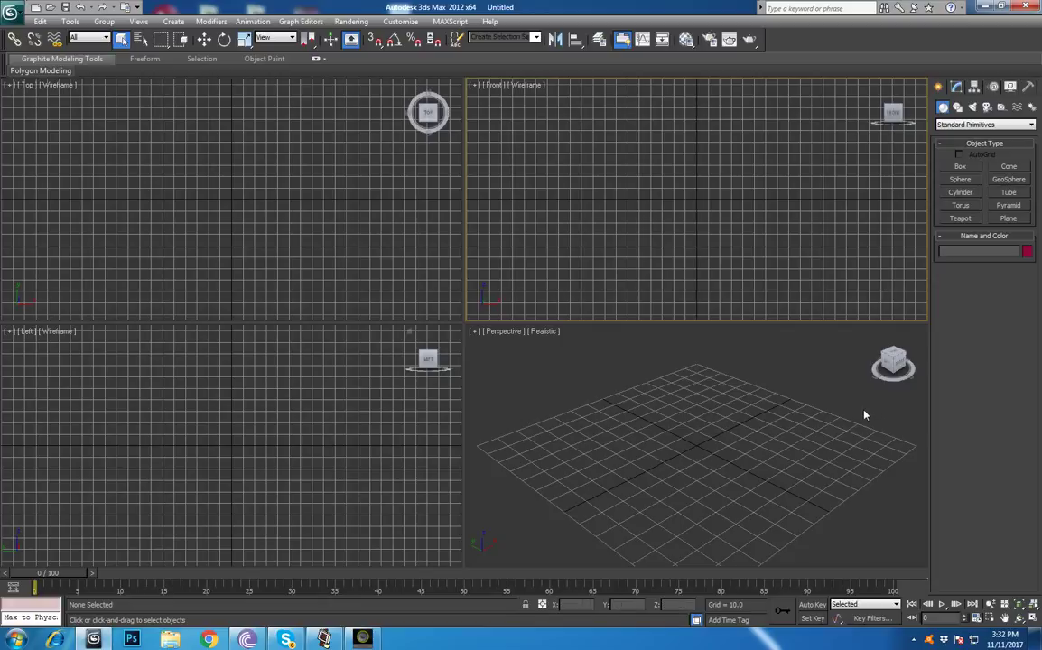
- Turn the Perspective view to Front and step it sideways around the ViewCube's faces, ending on Left
left_click(903, 365)
left_click(902, 363)
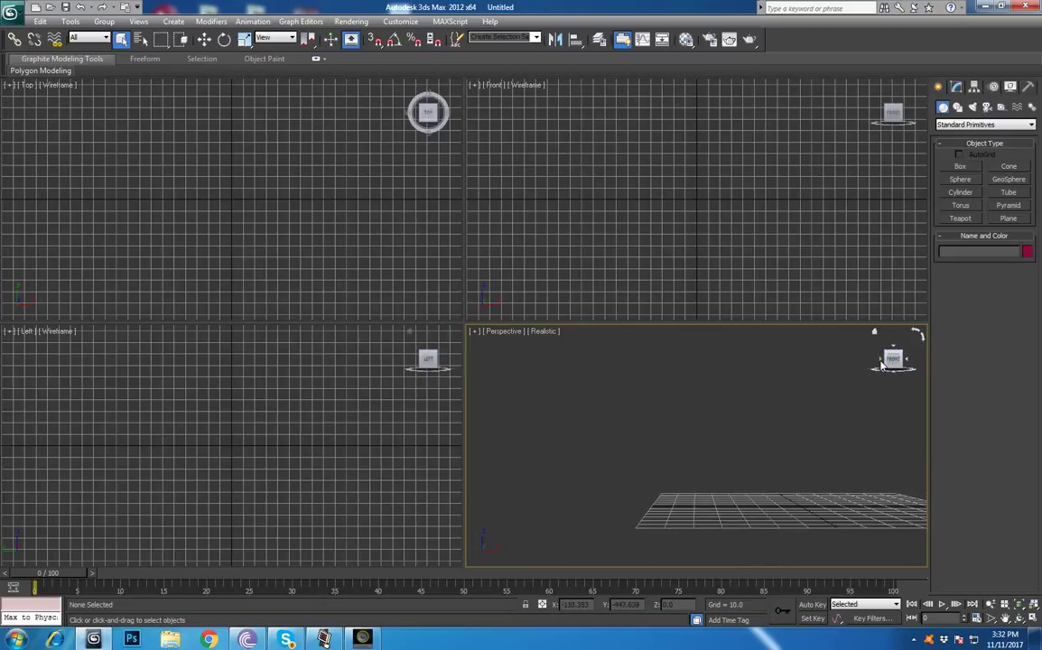
left_click(882, 363)
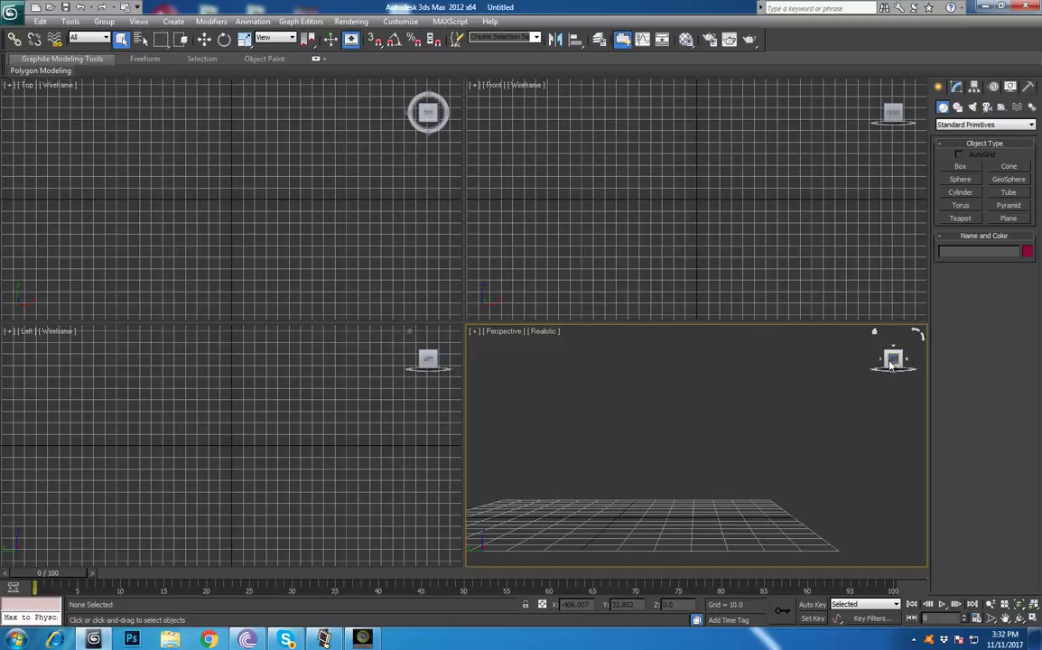
left_click(881, 363)
left_click(882, 363)
left_click(881, 364)
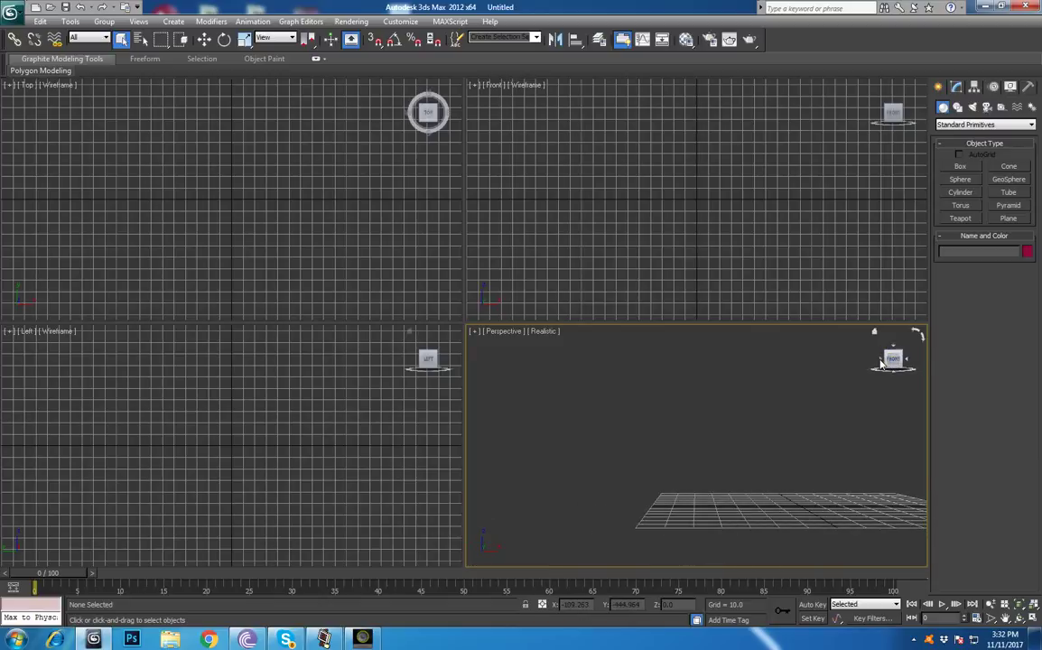
left_click(881, 363)
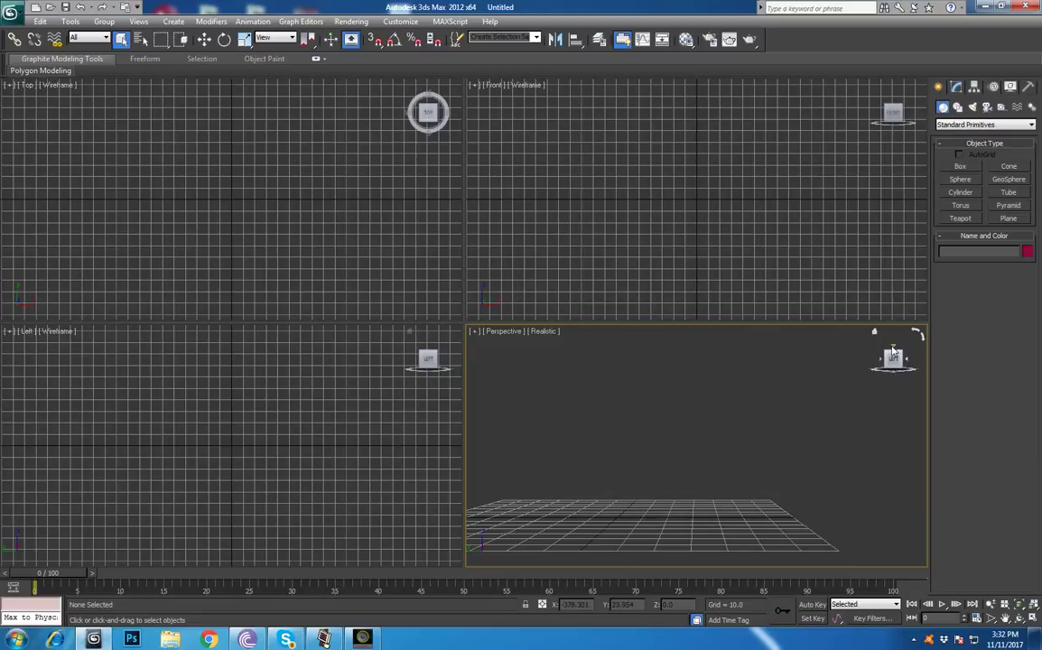
- Tilt the Perspective view from Left to Top and through further ViewCube faces, and orbit it freely to an oblique angle
left_click(893, 352)
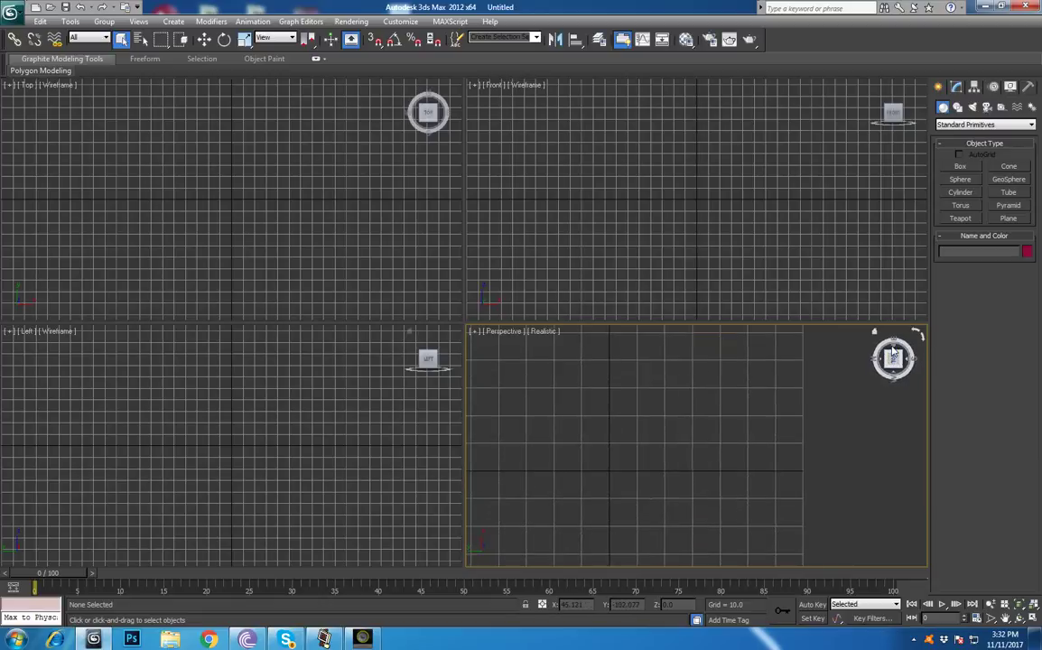
left_click(892, 352)
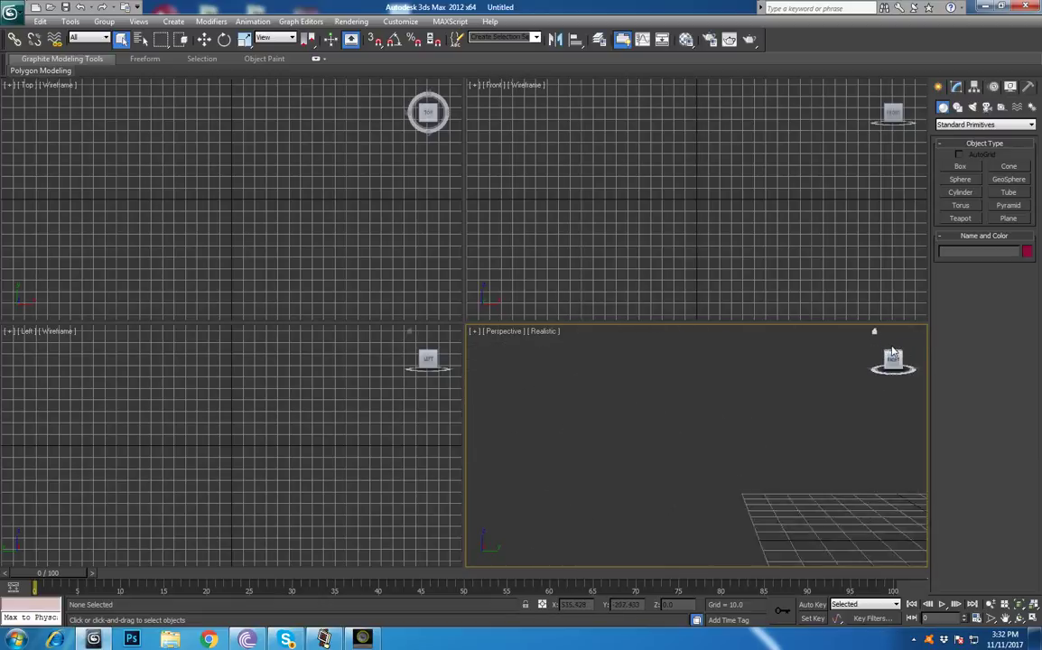
left_click(893, 350)
left_click(892, 368)
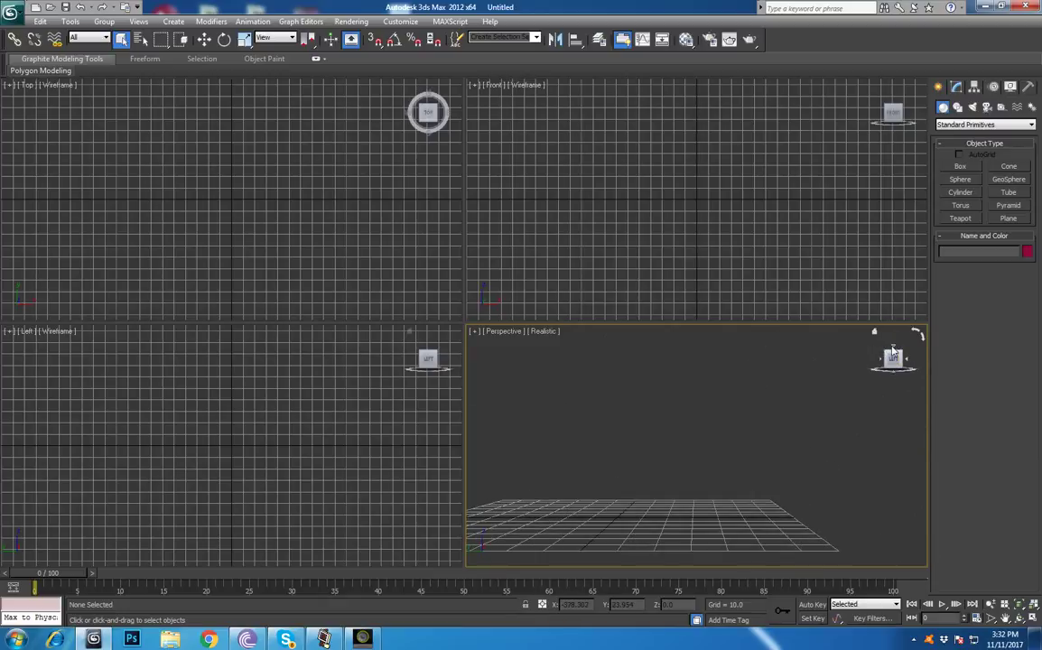
left_click(894, 372)
left_click(886, 375)
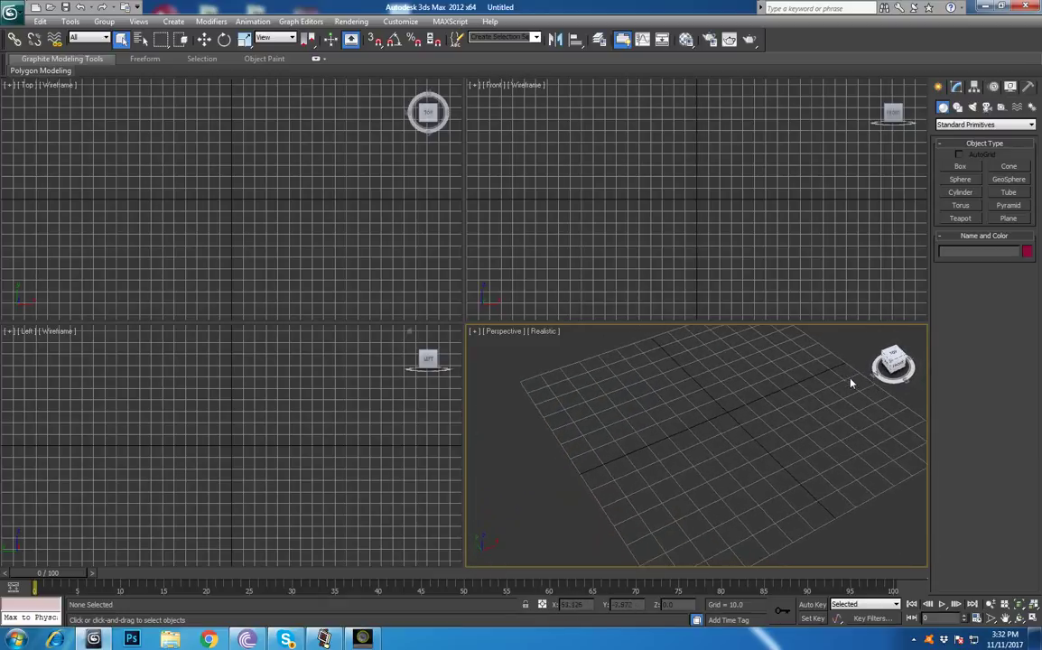
left_click_drag(914, 368, 852, 376)
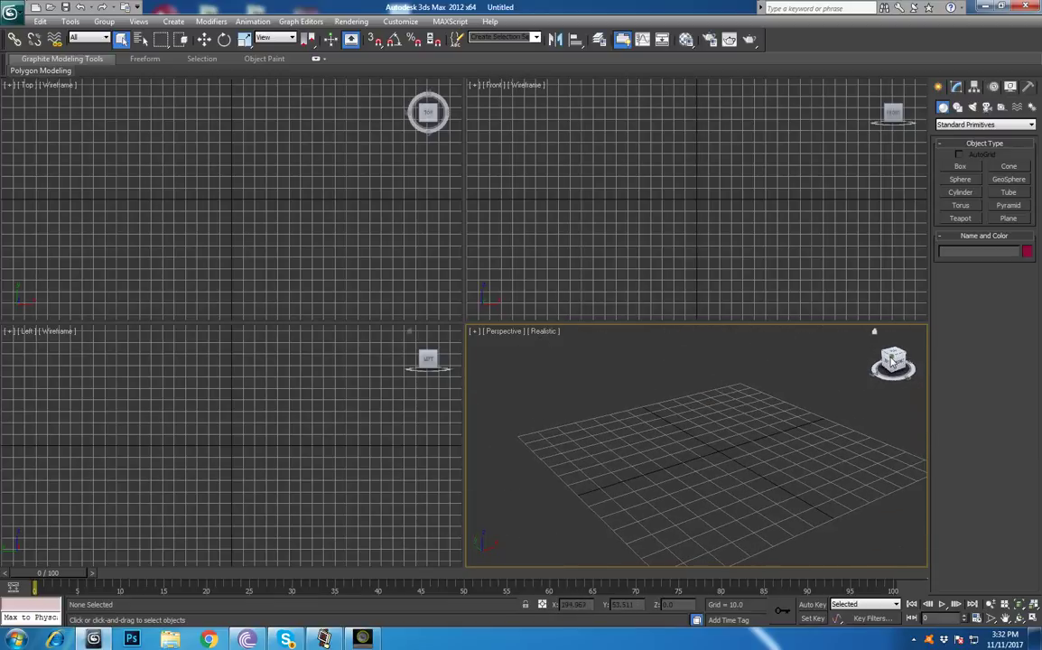
- View the Perspective viewport from several ViewCube corners and edges, the Front face and lastly the Top face
left_click(892, 359)
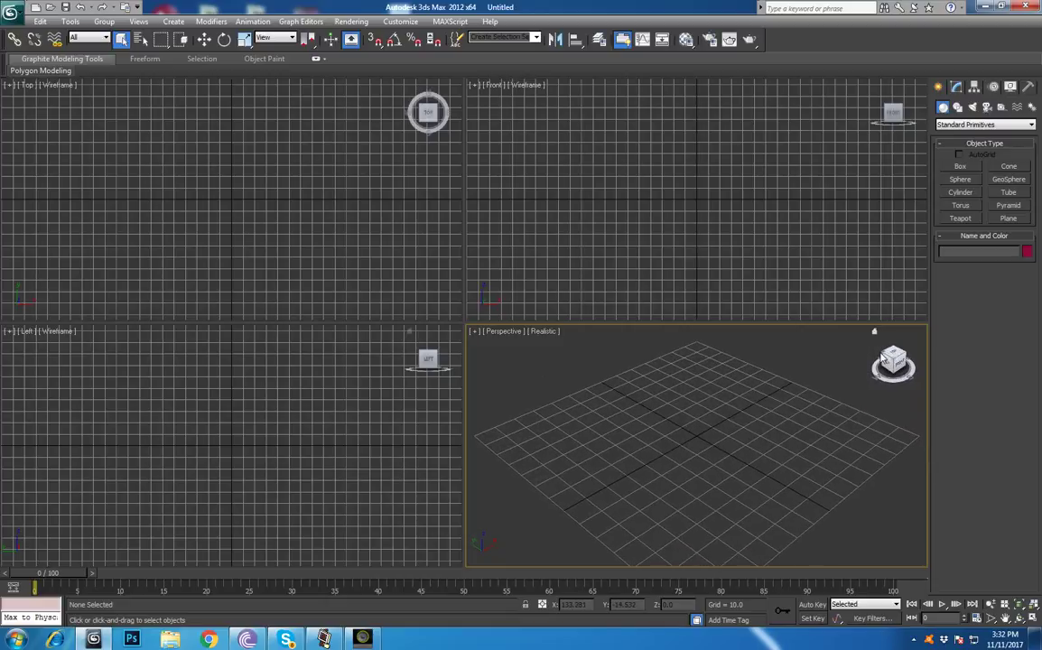
left_click(885, 357)
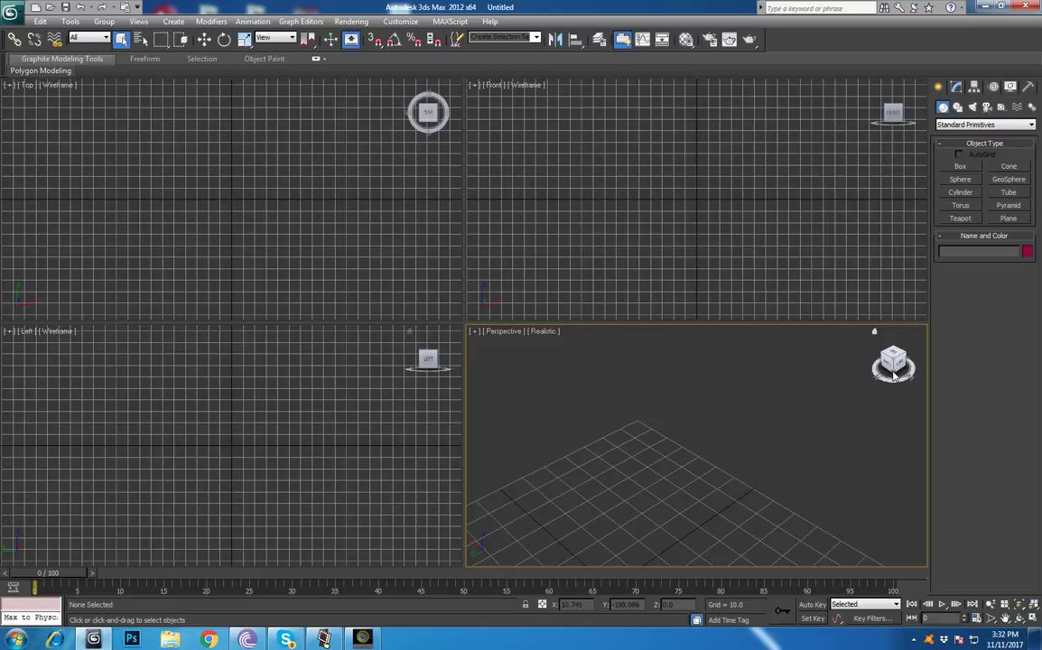
left_click(894, 374)
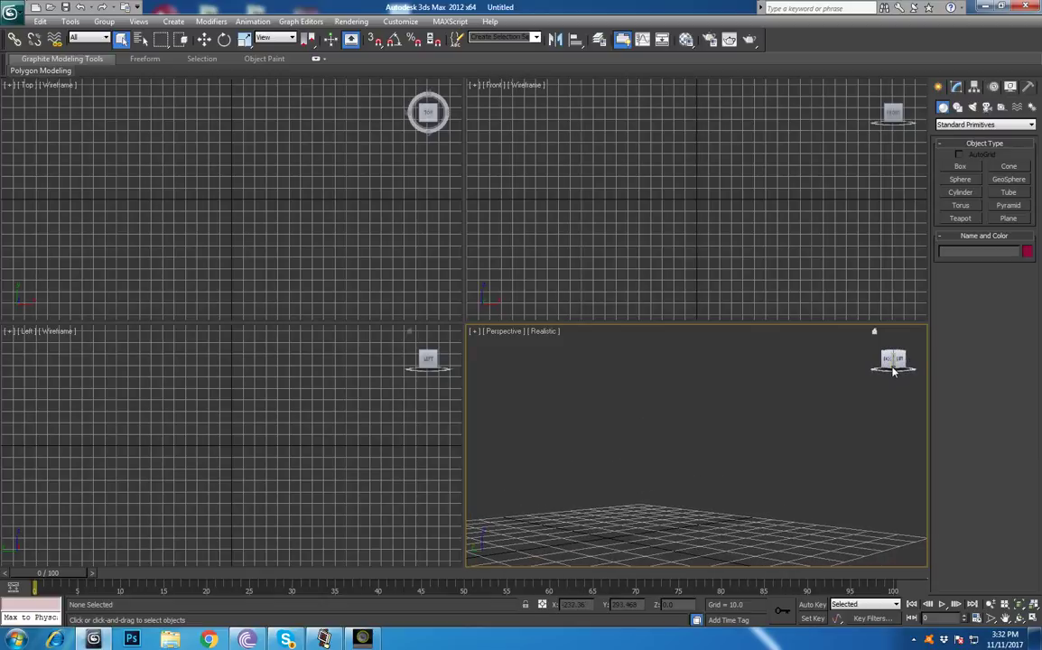
left_click(894, 370)
left_click(891, 364)
left_click(889, 365)
left_click(888, 369)
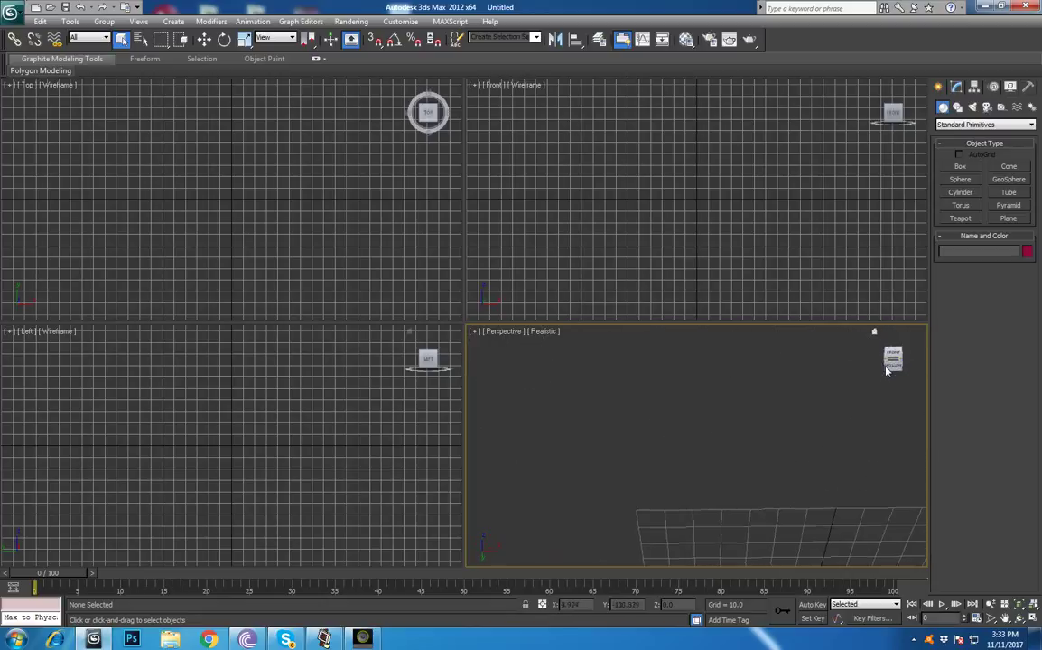
left_click(890, 361)
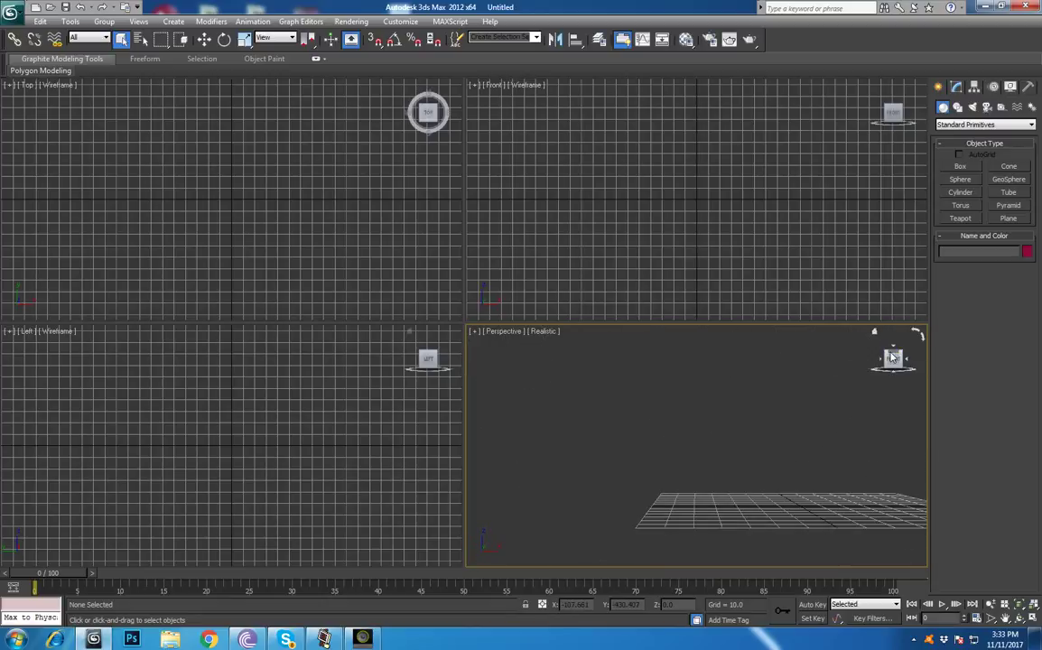
left_click(893, 357)
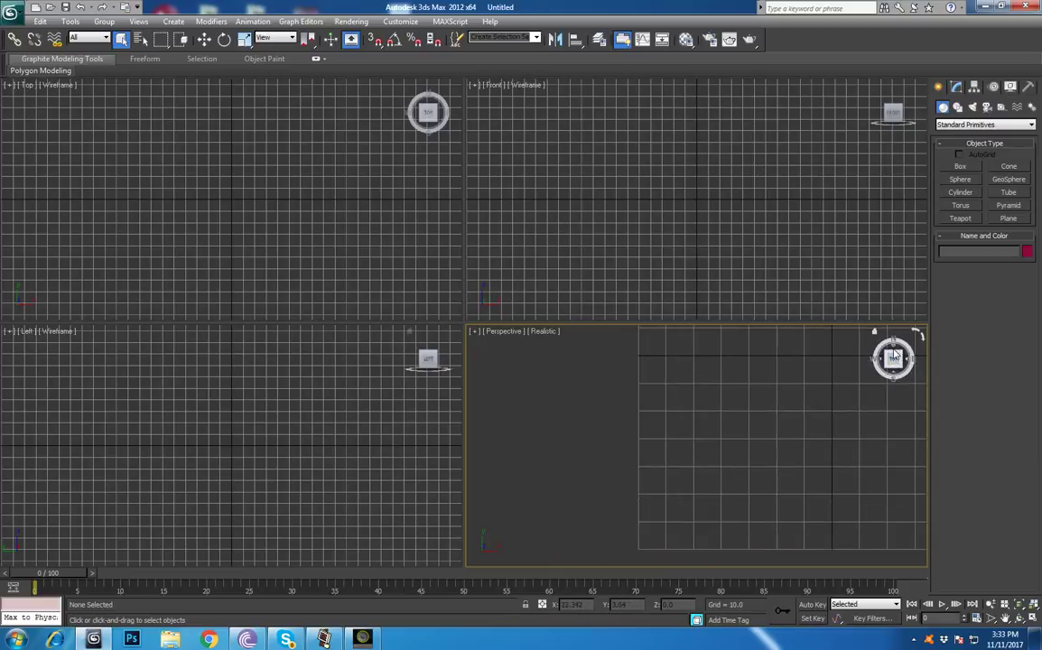
- Roll the top-facing Perspective view repeatedly in quarter turns and restore its home view
left_click(917, 335)
left_click(918, 334)
left_click(918, 334)
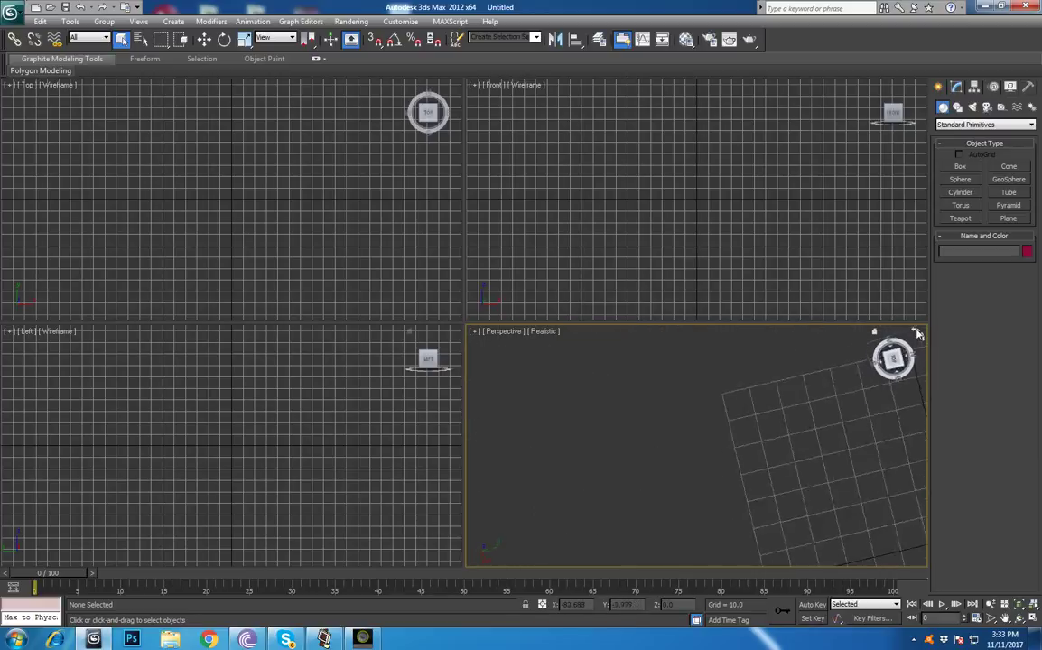
left_click(918, 334)
left_click(920, 335)
left_click(919, 335)
left_click(919, 335)
left_click(919, 335)
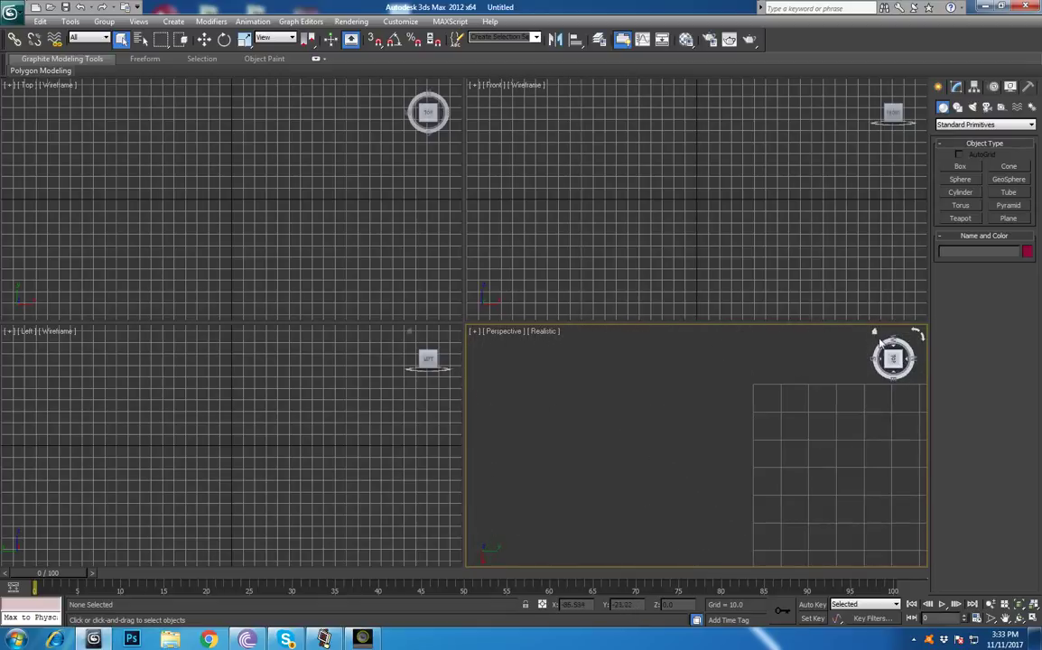
left_click(875, 336)
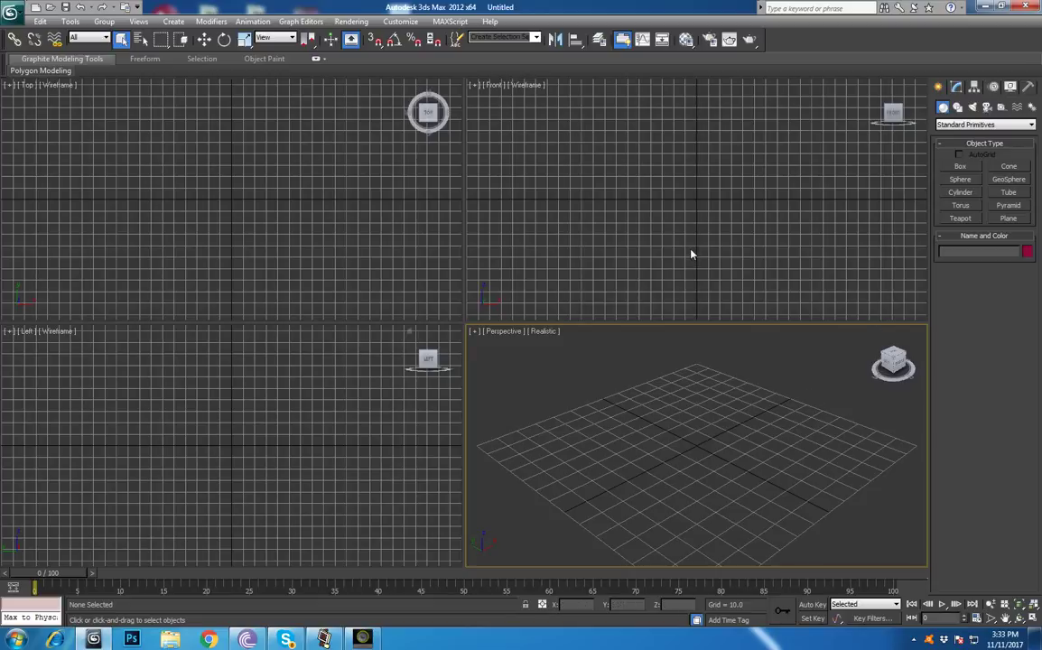
- Set the Left viewport to its home perspective view and switch it back to the Left view
left_click(412, 336)
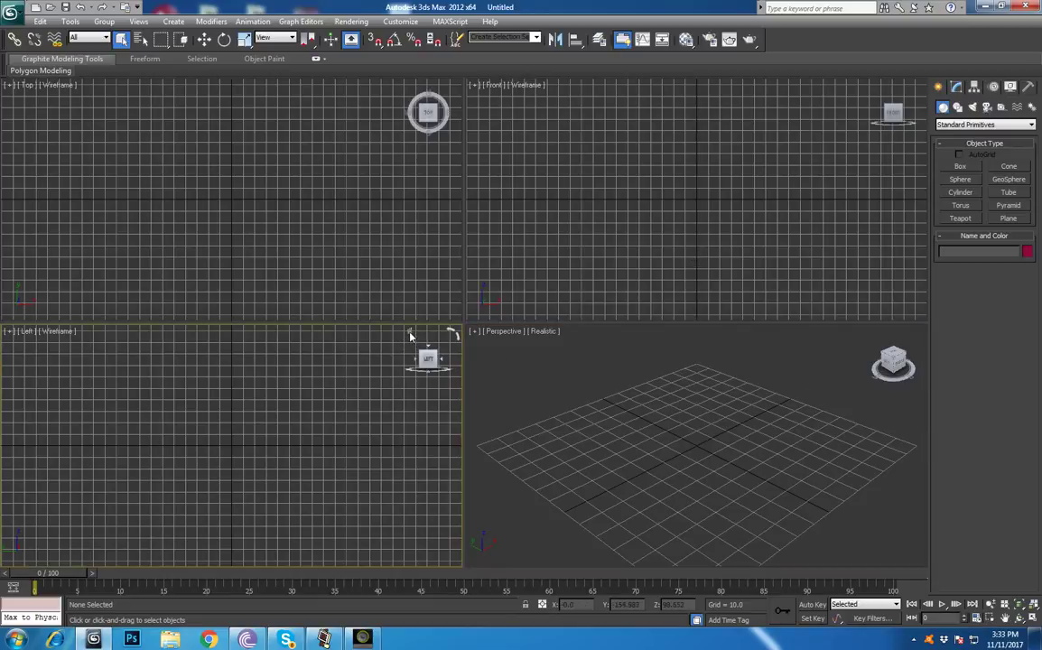
left_click(410, 333)
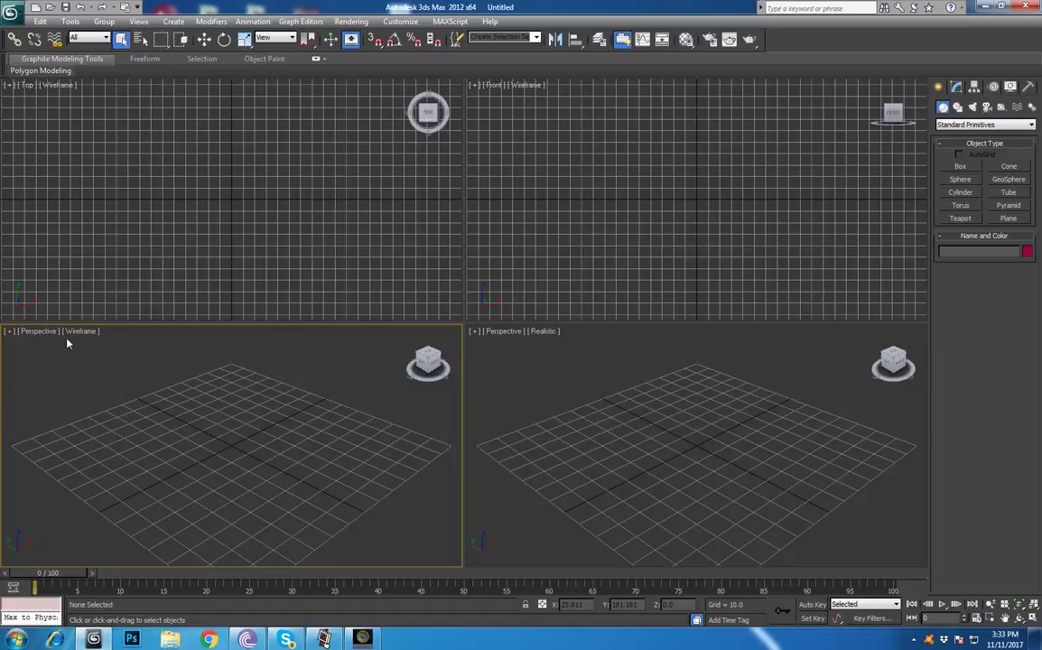
key("l")
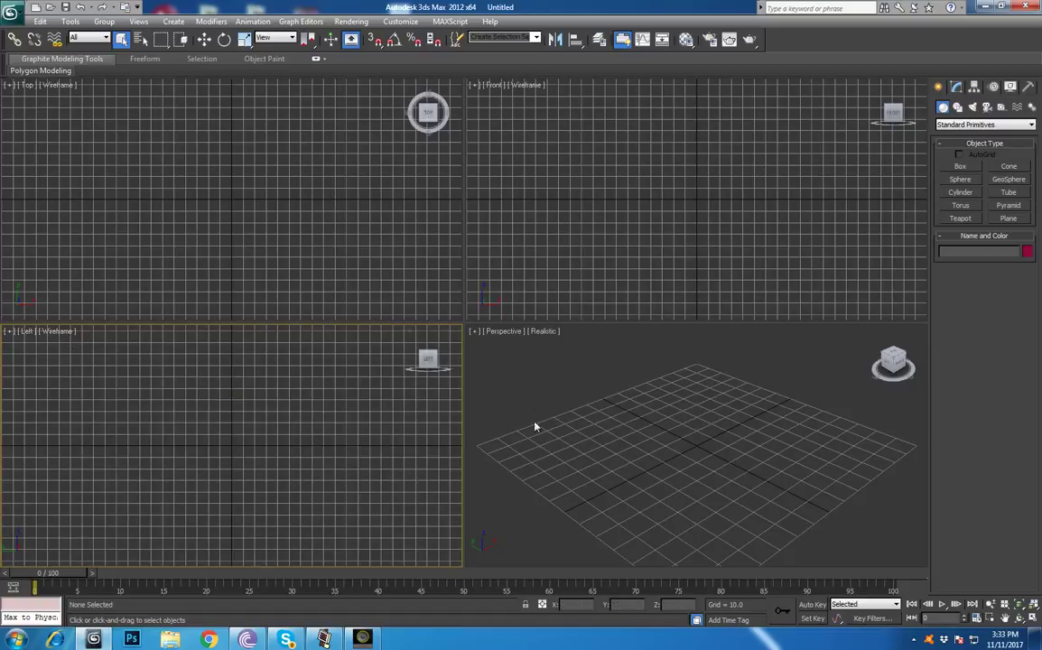
- Bring the Left viewport to the home view again, change it to Top, and return it to Left
left_click(410, 334)
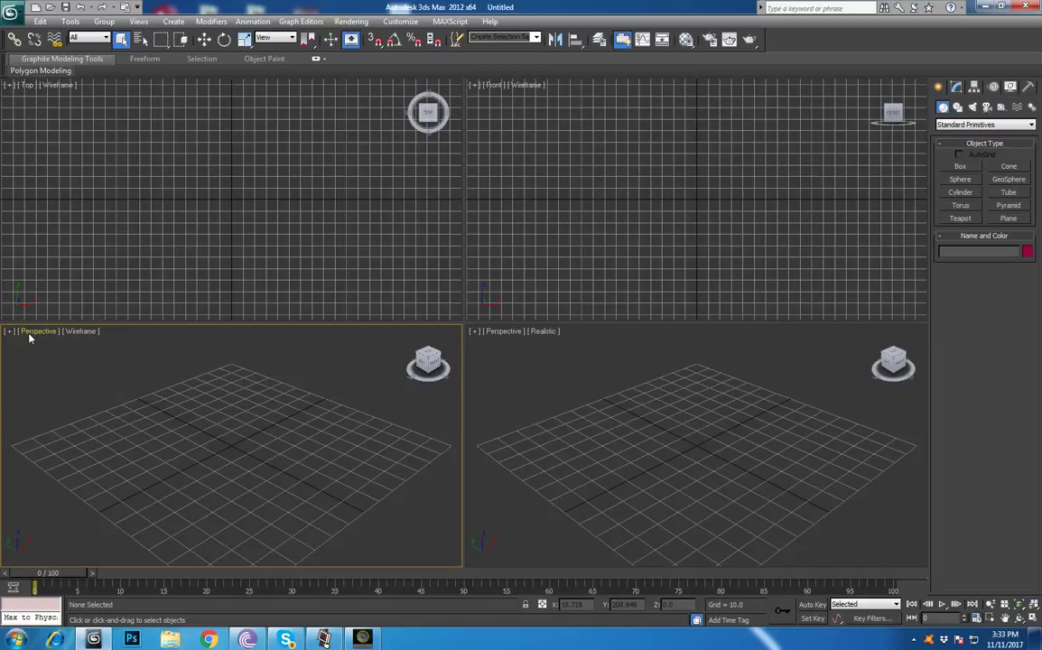
key("t")
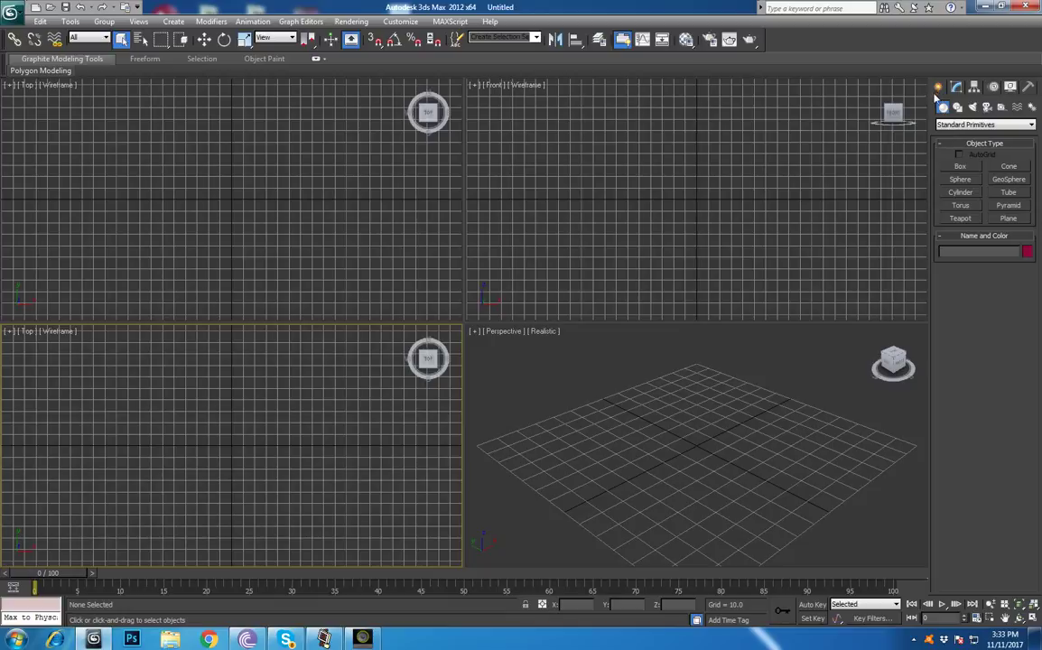
left_click(28, 334)
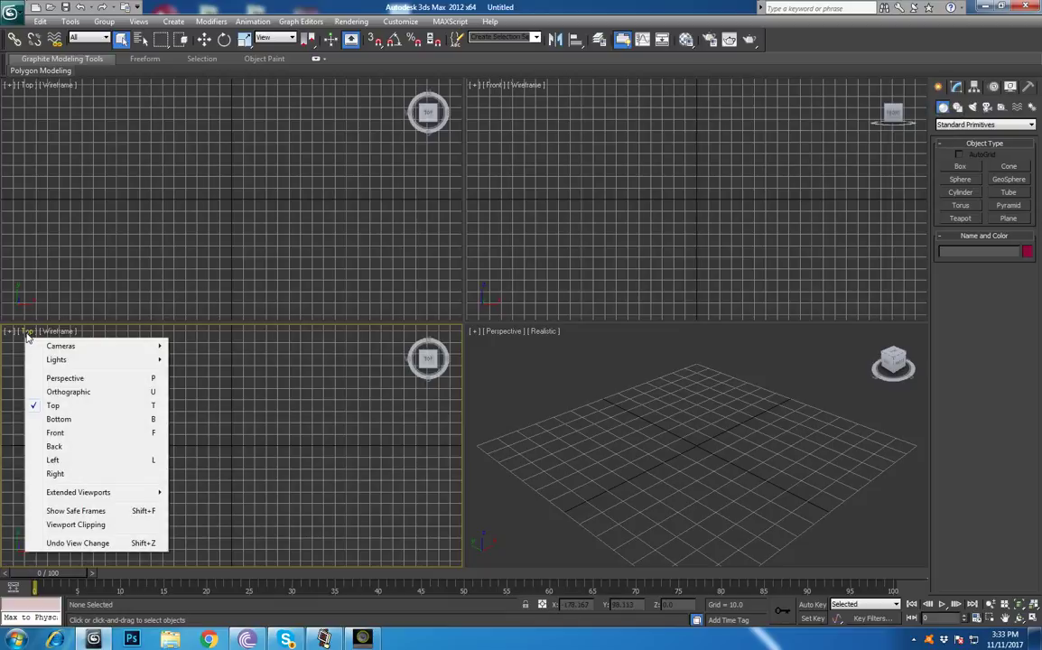
left_click(56, 461)
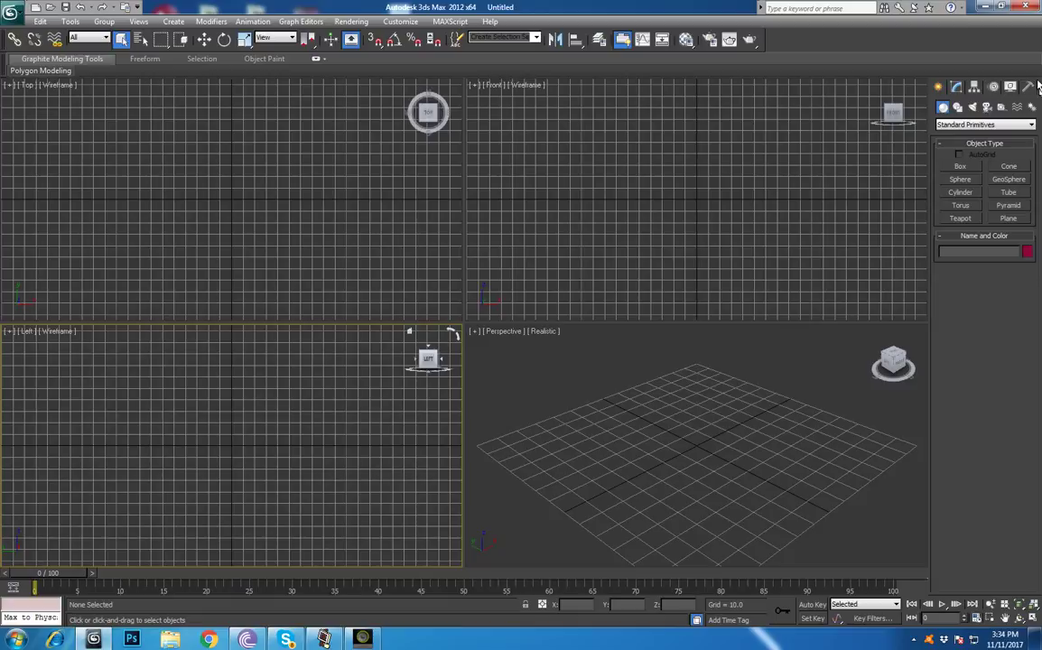
- Look over the modify, hierarchy, motion, display and utilities settings, and return to the object creation settings
left_click(959, 87)
left_click(974, 87)
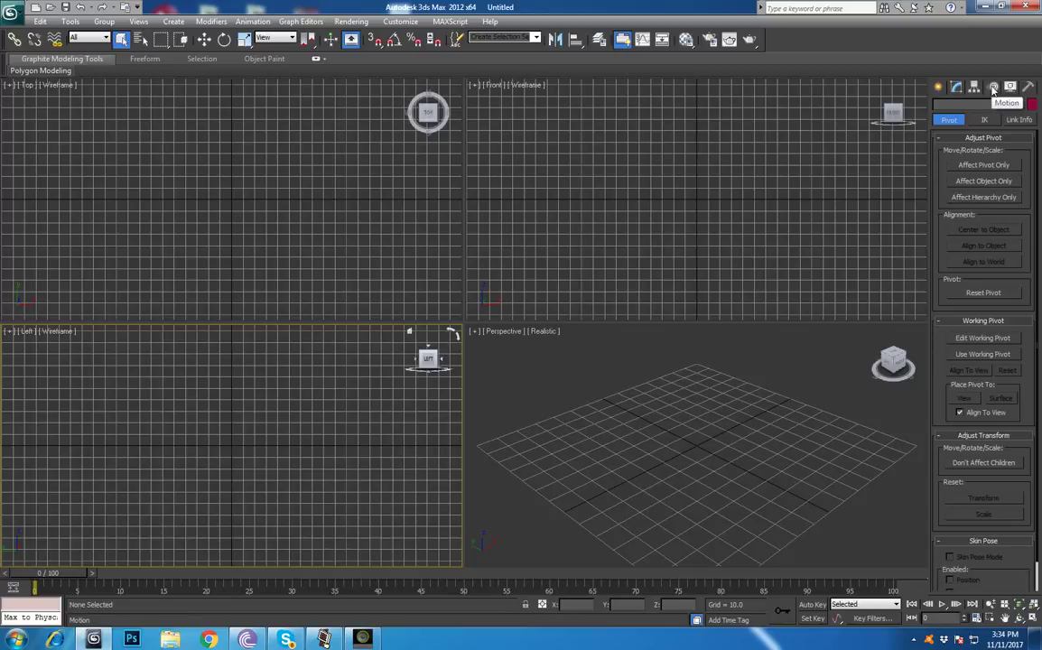
left_click(993, 87)
left_click(1011, 87)
left_click(1028, 86)
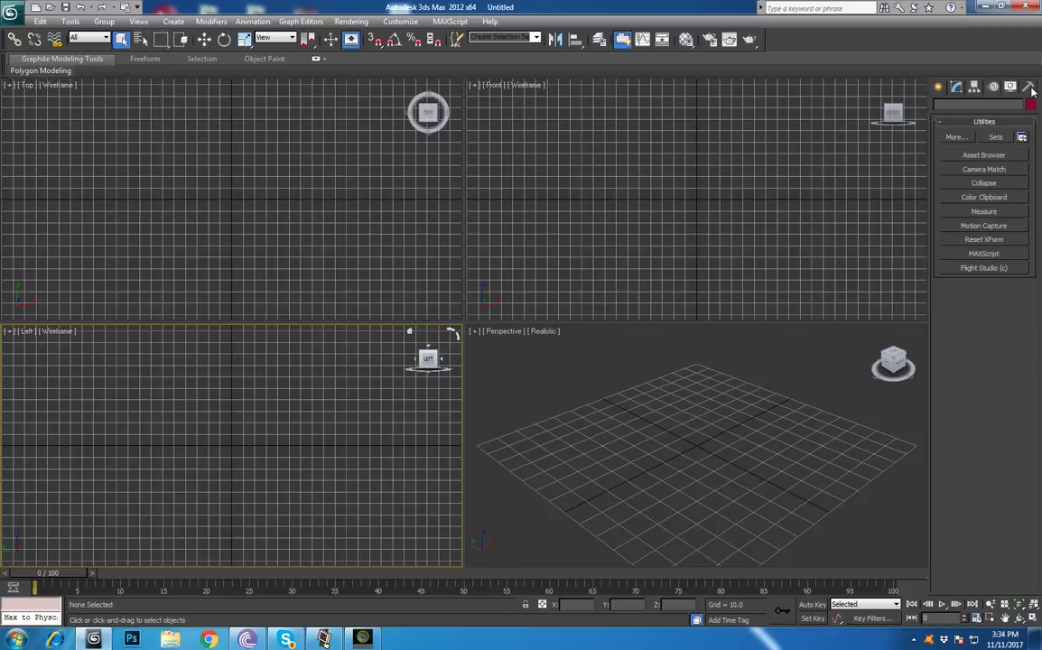
left_click(940, 88)
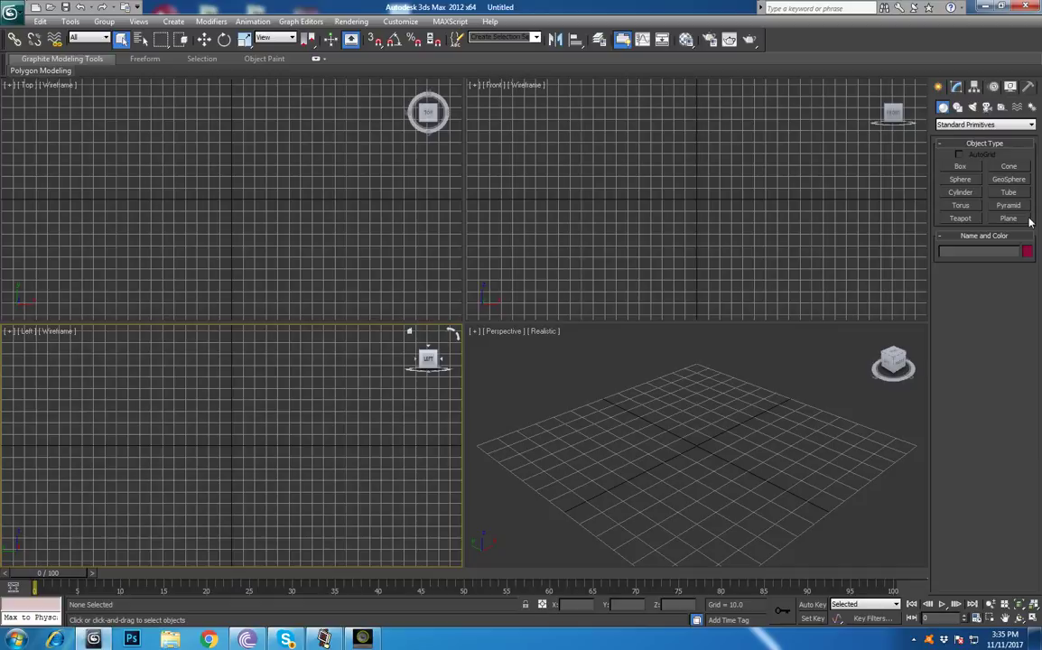
- Look over the creation categories for shapes, lights, cameras, helpers, space warps and systems, and return to the geometry primitives
left_click(958, 107)
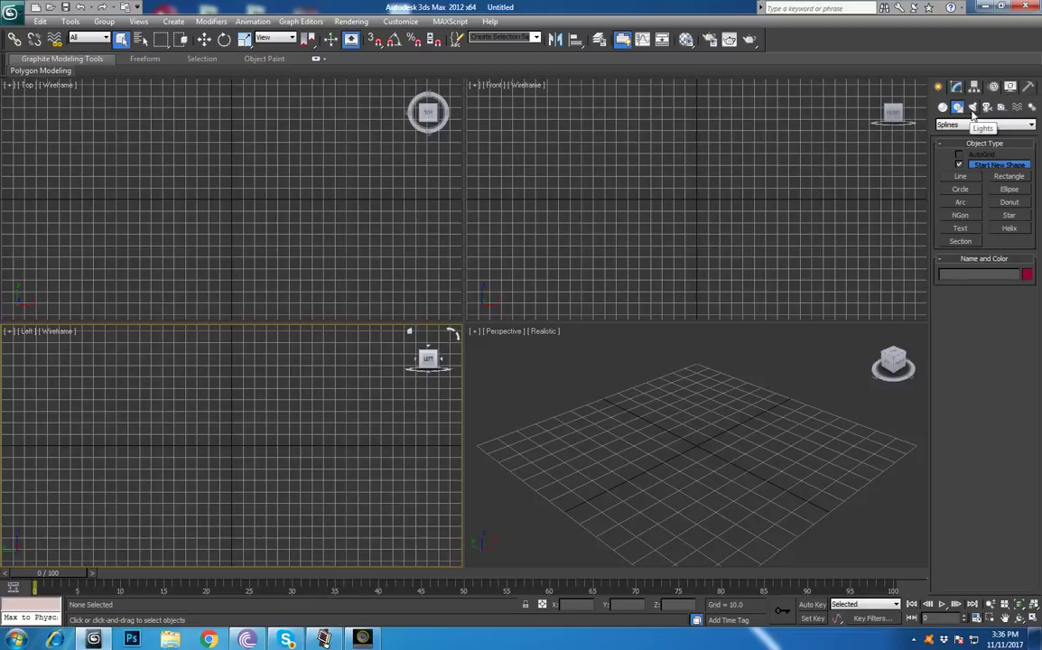
left_click(973, 109)
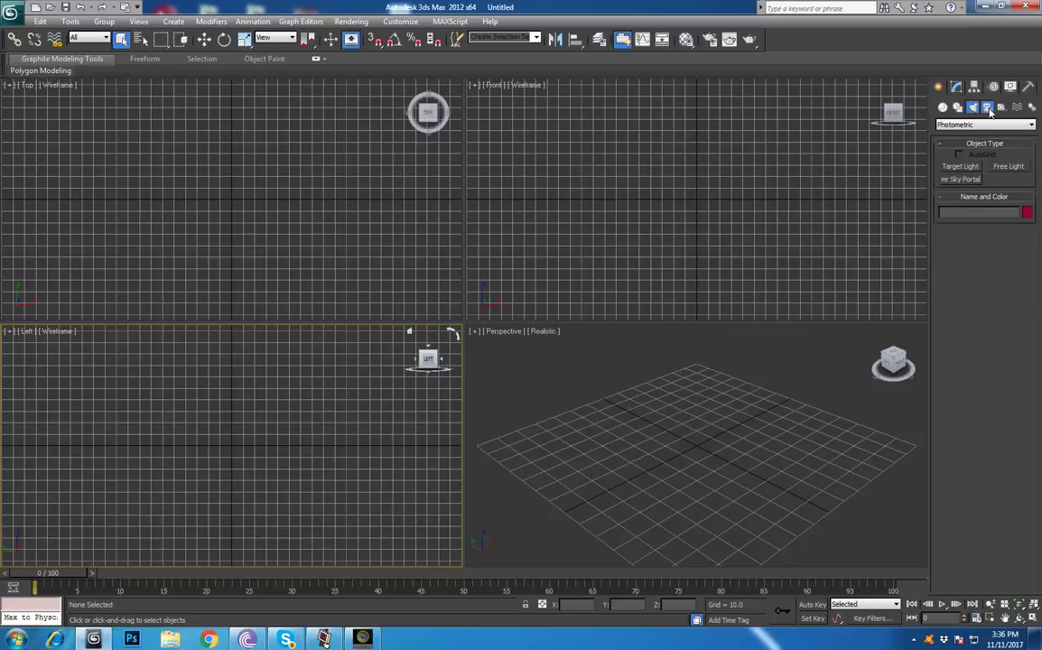
left_click(987, 107)
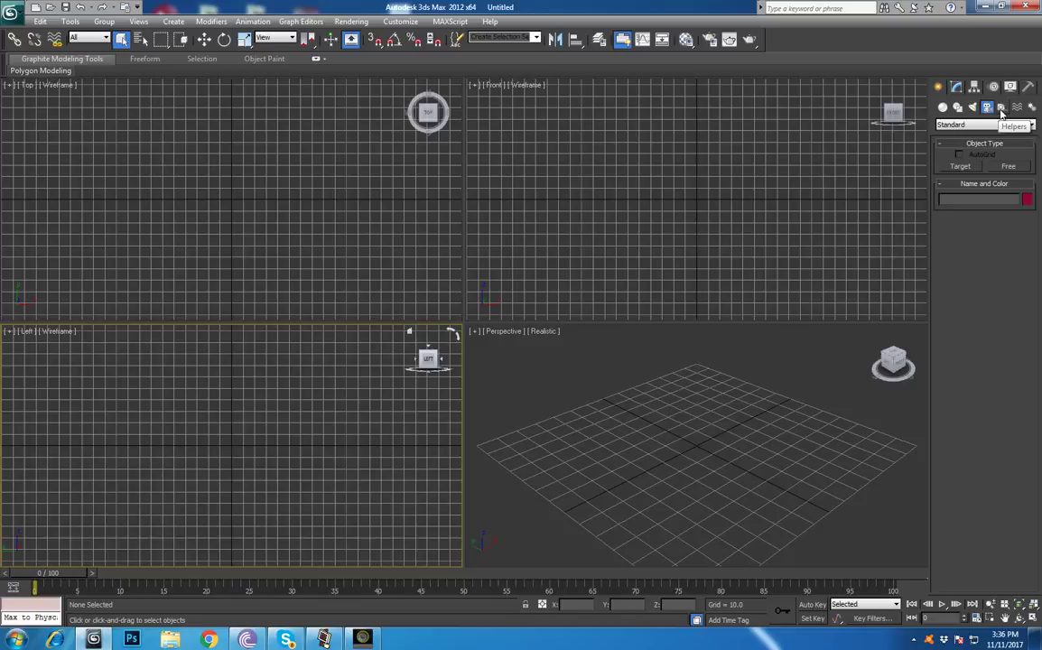
left_click(1002, 108)
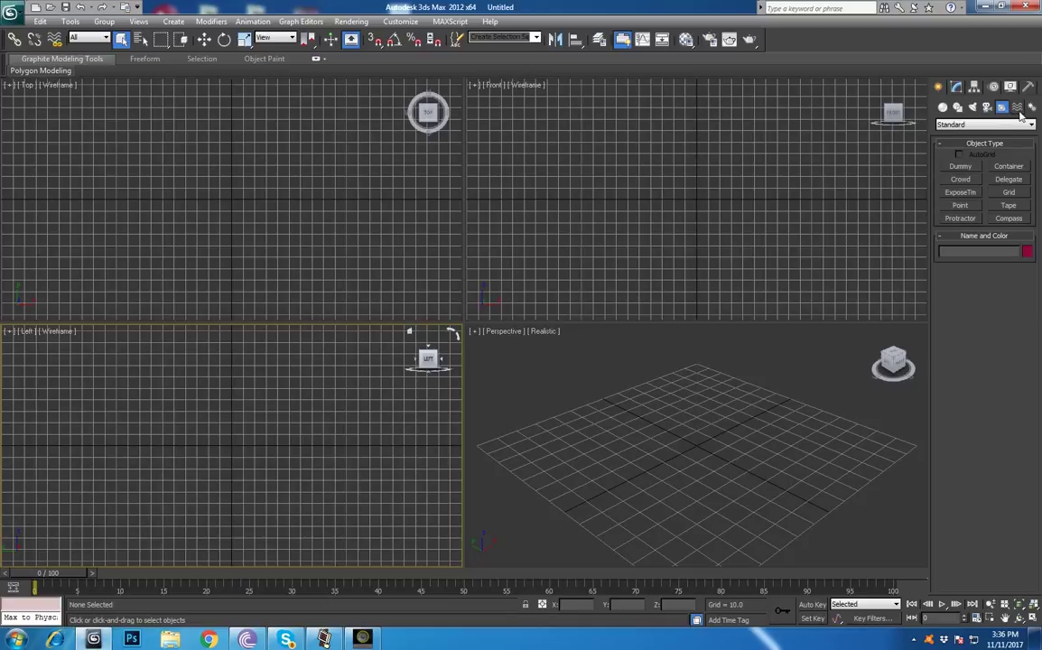
left_click(1019, 110)
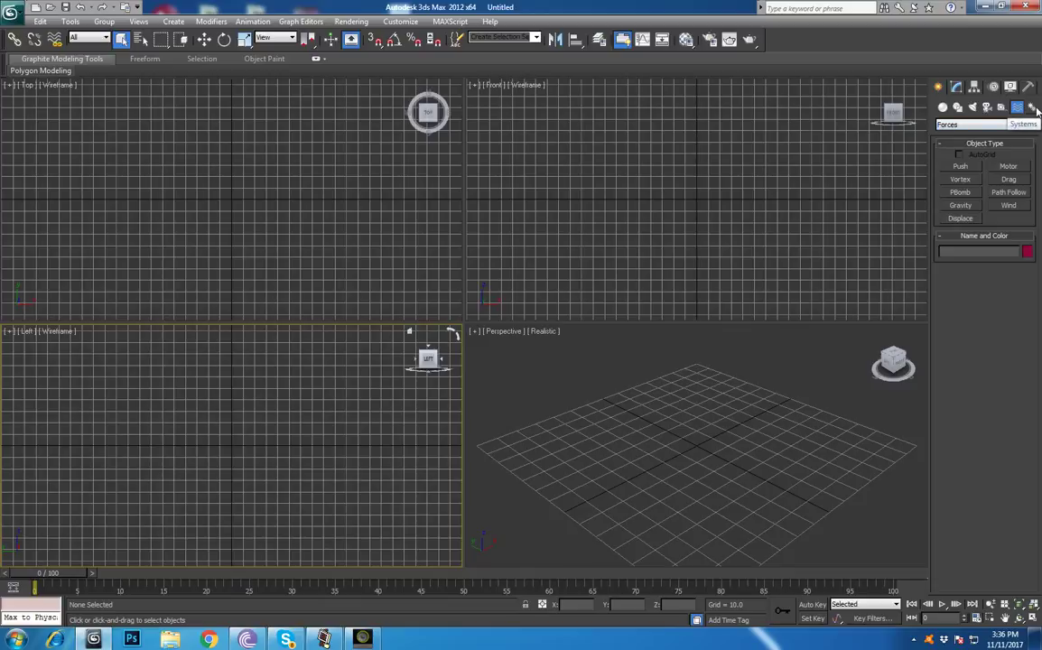
left_click(1033, 108)
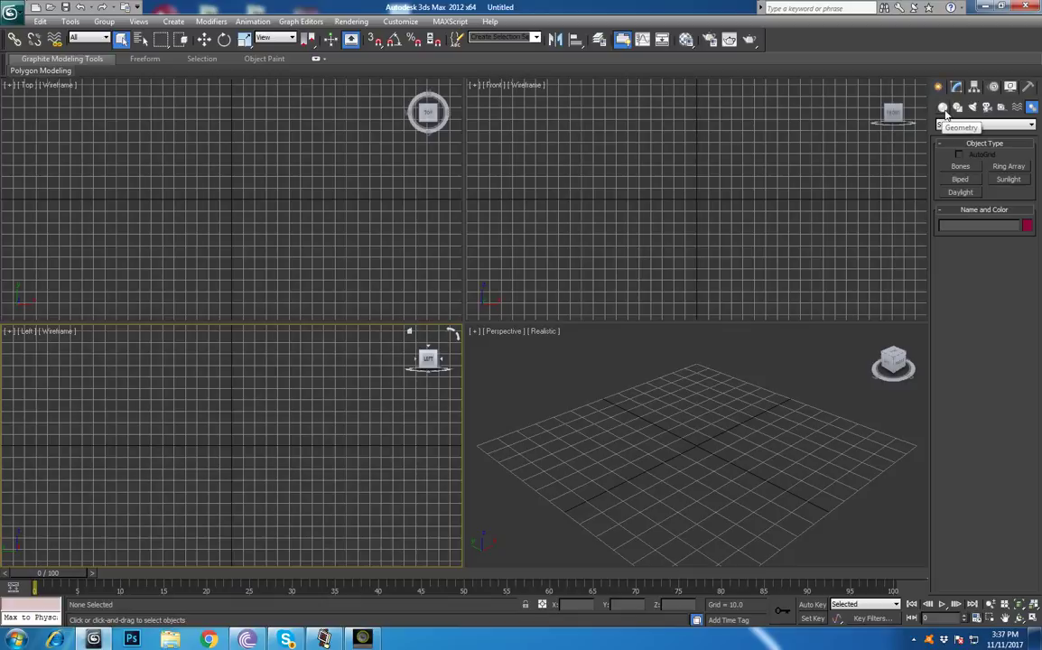
left_click(944, 108)
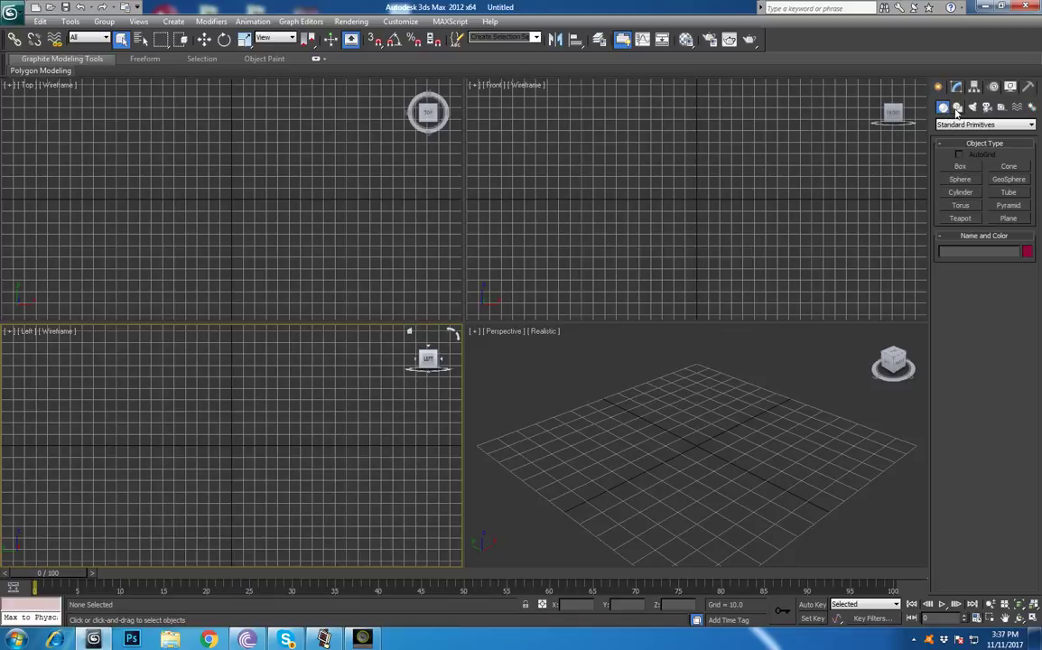
left_click(957, 108)
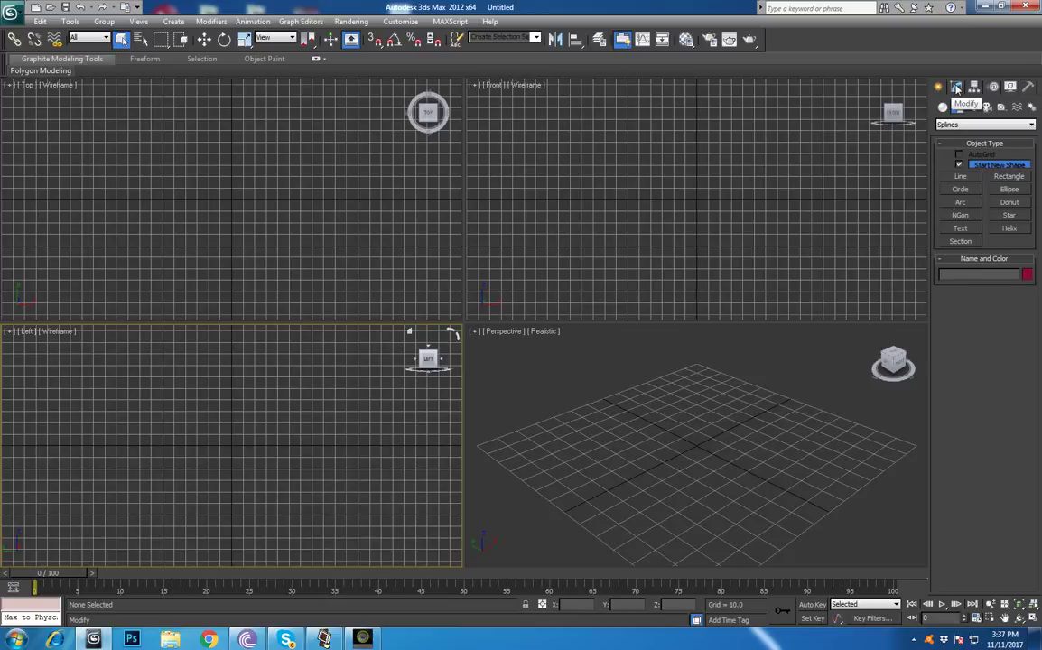
left_click(943, 107)
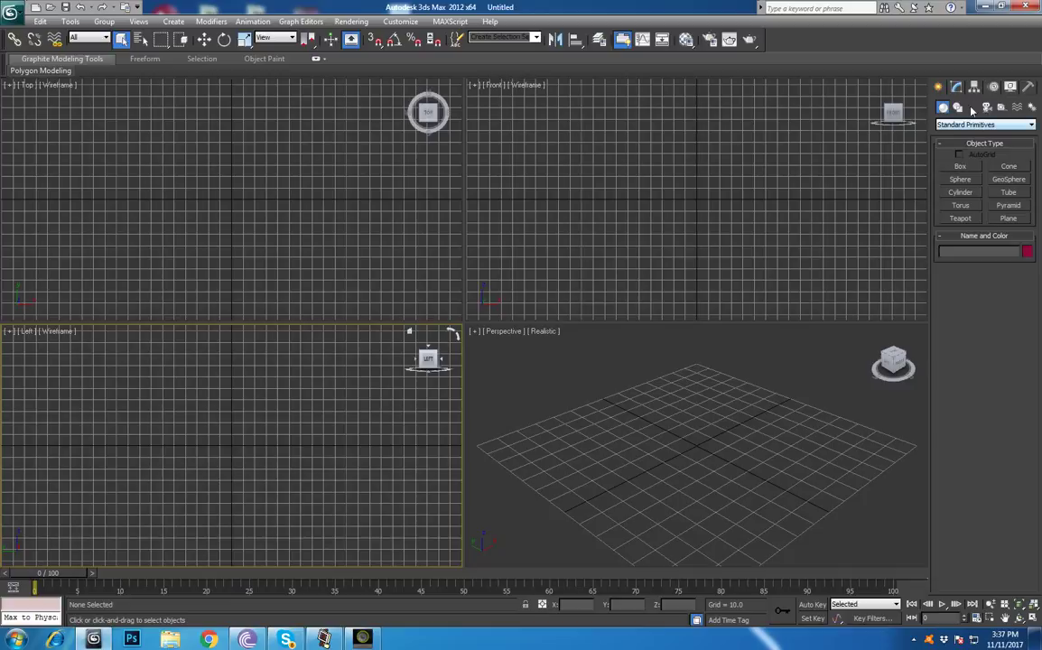
- Create a sphere with a radius of about 27.5 near the origin in the Perspective view and show its edged faces
left_click(961, 179)
left_click_drag(696, 443, 738, 470)
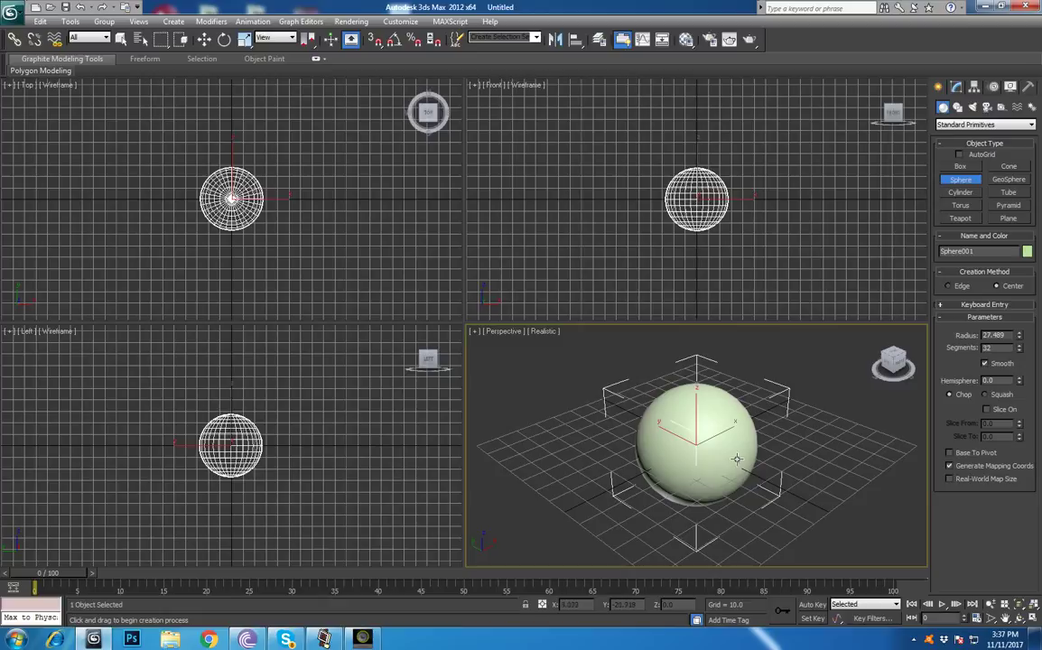
key("F4")
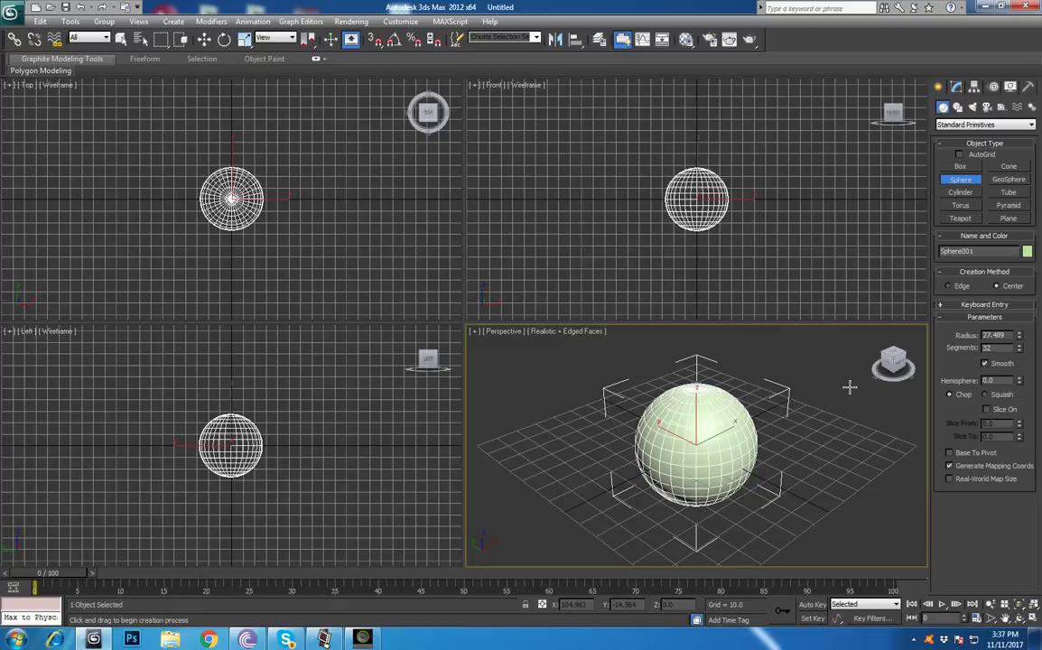
scroll(791, 414, "up", 4)
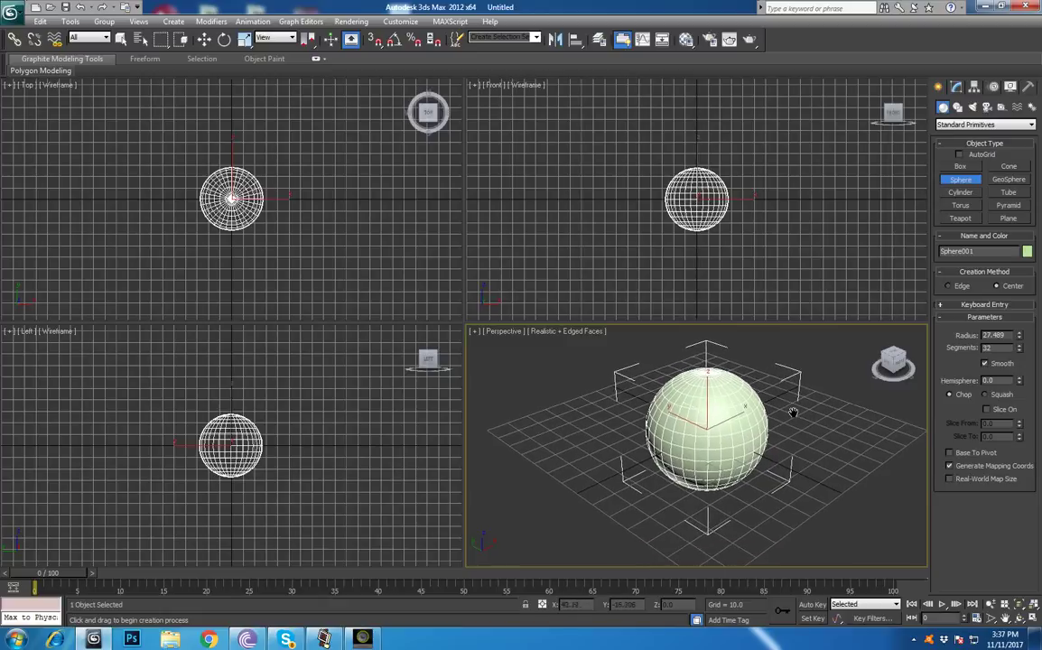
middle_click_drag(739, 405, 733, 442)
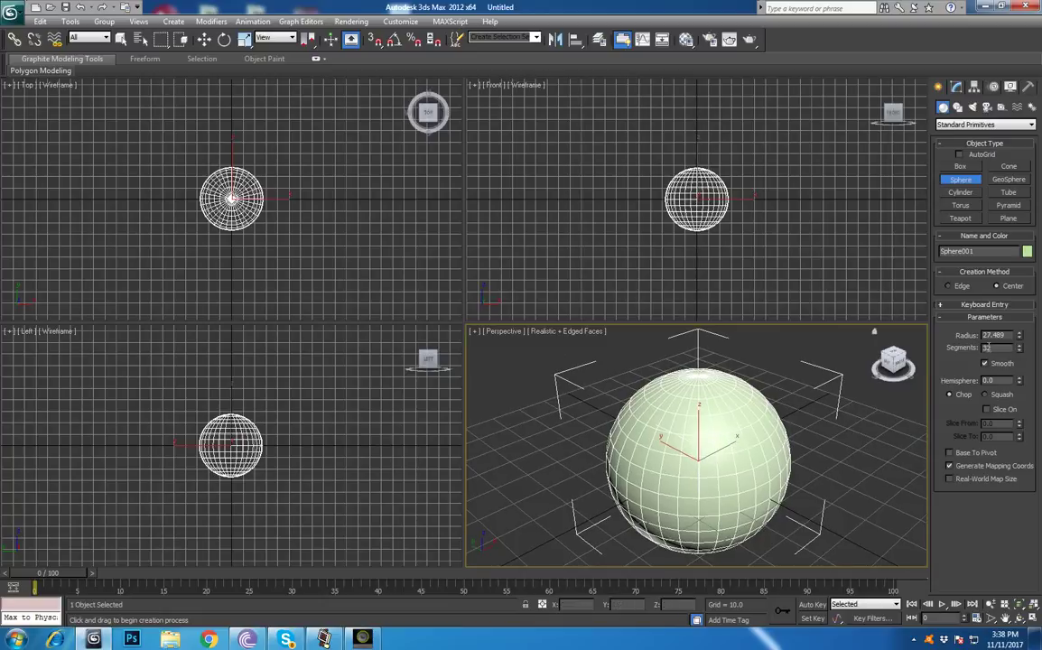
- Switch to the Move tool, select the sphere and open its parameters for modification
key("shift+Tab")
left_click(204, 40)
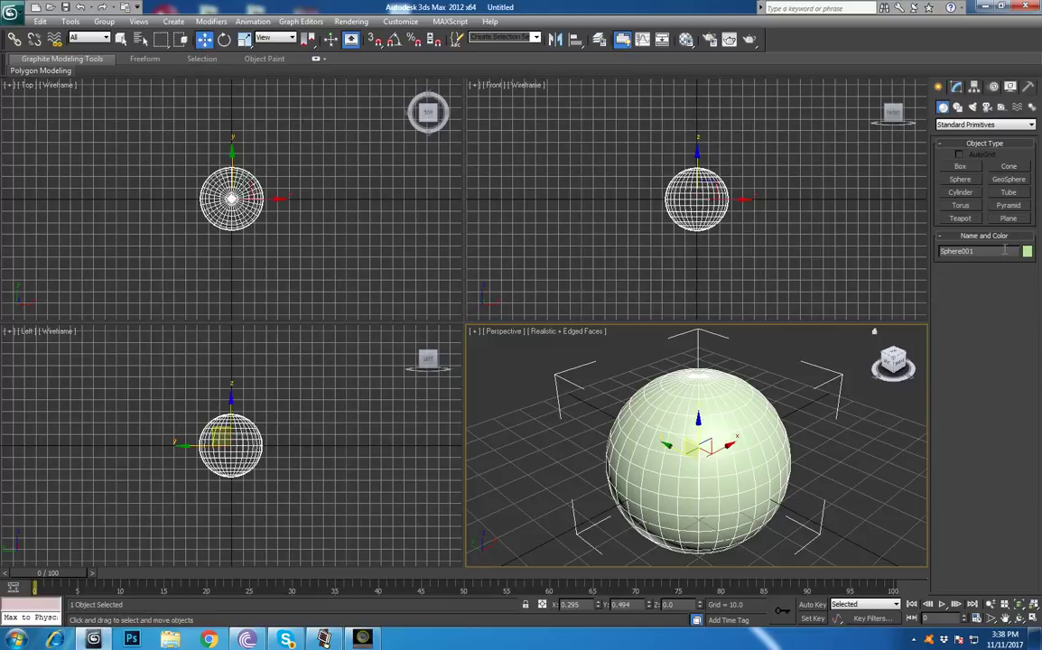
left_click(849, 458)
left_click(729, 449)
left_click(958, 87)
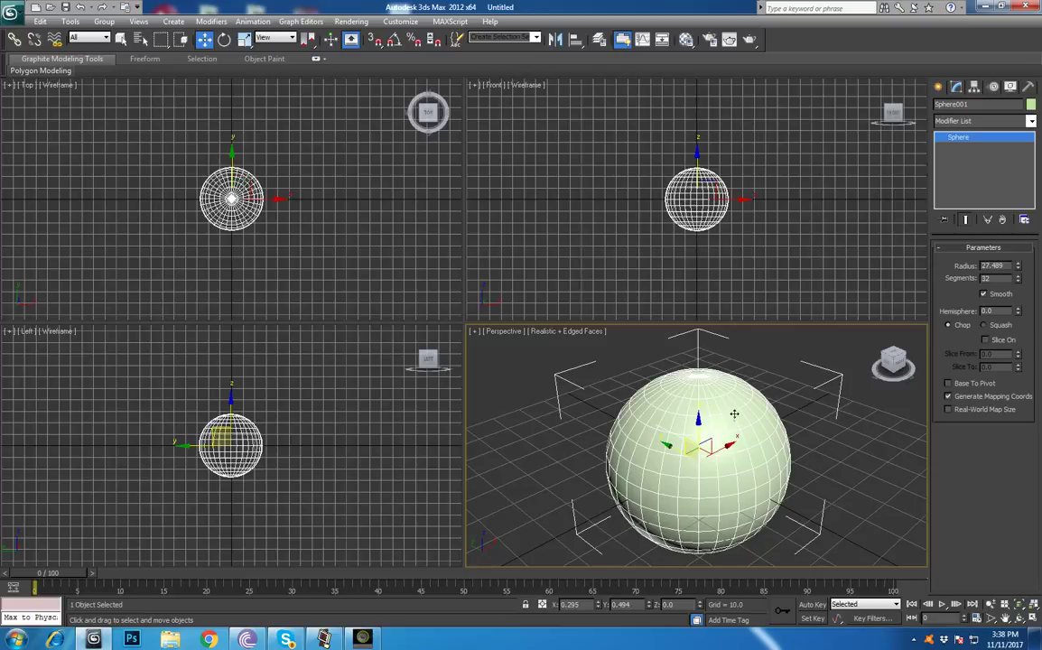
- Raise the sphere's segments one at a time past 45 and bring them back down to 41
left_click(1017, 277)
left_click(1017, 277)
left_click(1017, 277)
left_click(1017, 278)
left_click(1017, 277)
left_click(1017, 277)
left_click(1018, 277)
left_click(1017, 278)
left_click(1017, 278)
left_click(1017, 277)
left_click(1017, 277)
left_click(1017, 277)
left_click(1017, 278)
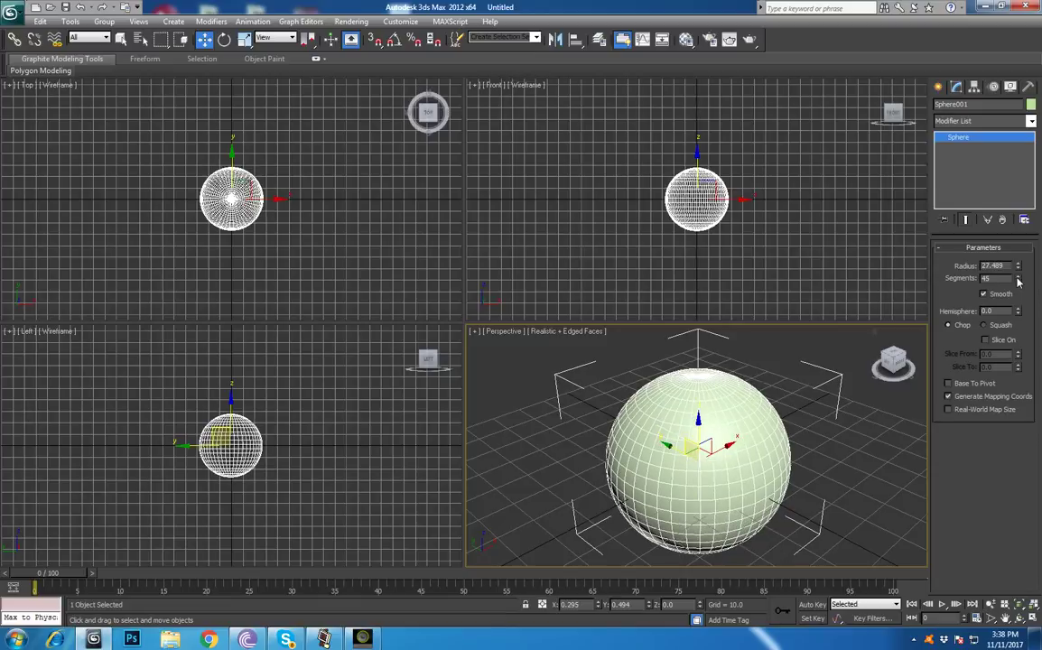
left_click(1017, 278)
left_click(1018, 277)
left_click(1017, 277)
left_click(1017, 277)
left_click(1017, 277)
left_click(1017, 278)
left_click(1017, 277)
left_click_drag(1017, 278, 1009, 301)
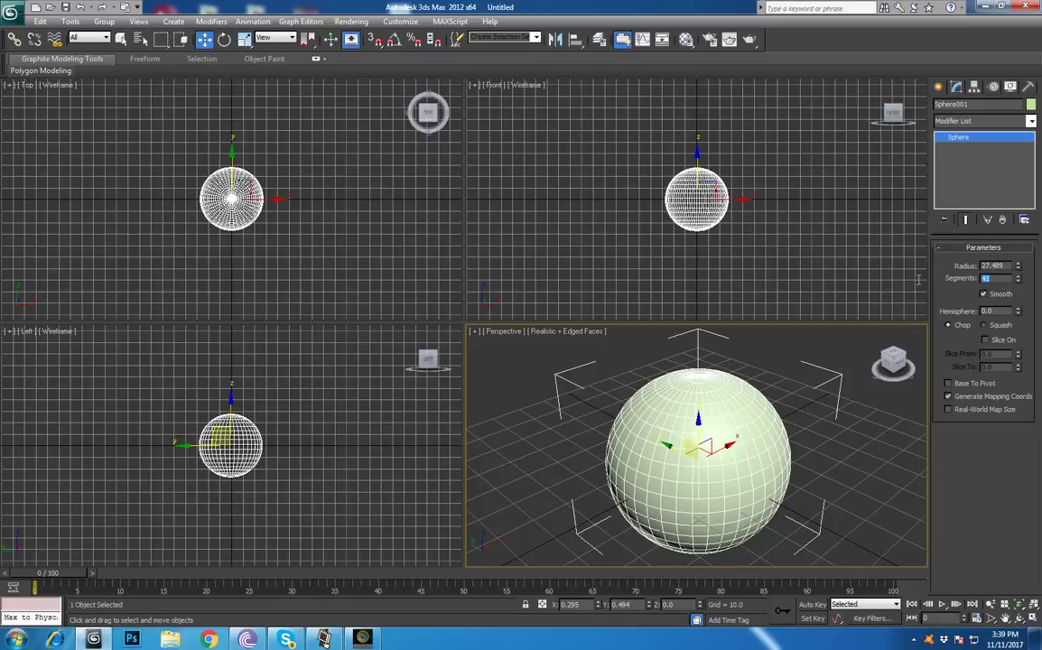
- Set the sphere's segments to 4 and inspect the faceted shape from the side
type("4")
key("Return")
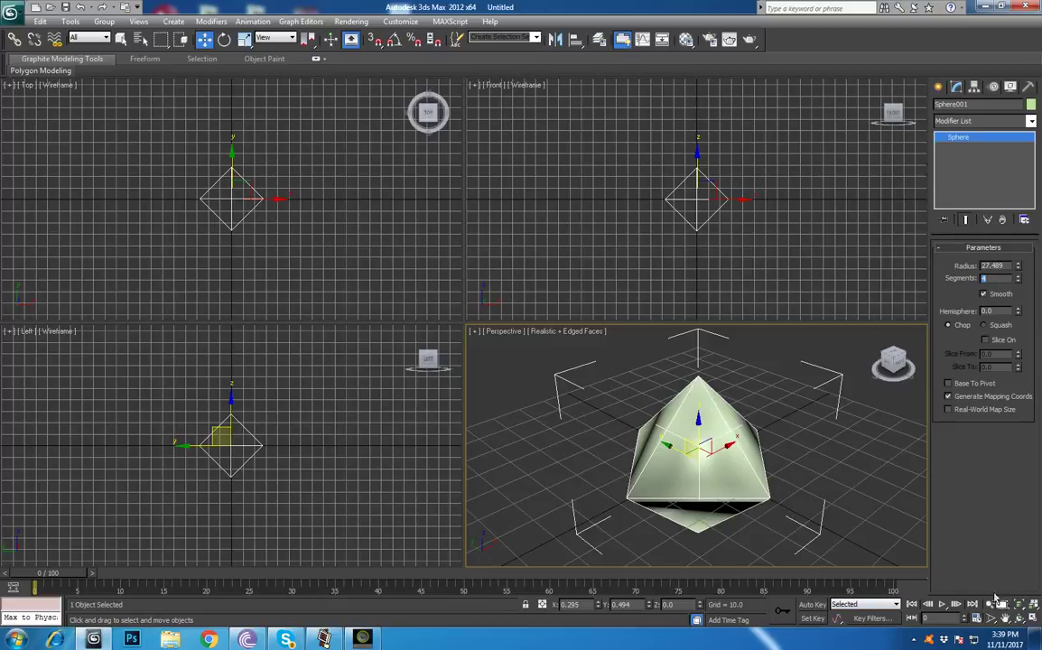
left_click(1020, 619)
left_click_drag(641, 415, 696, 562)
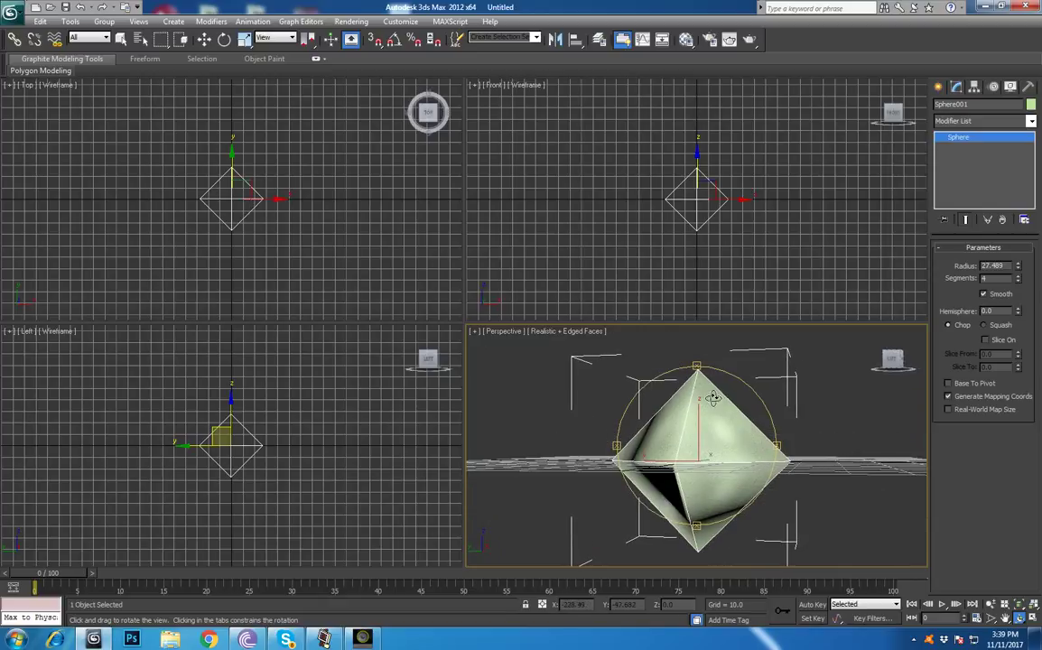
left_click_drag(728, 440, 728, 456)
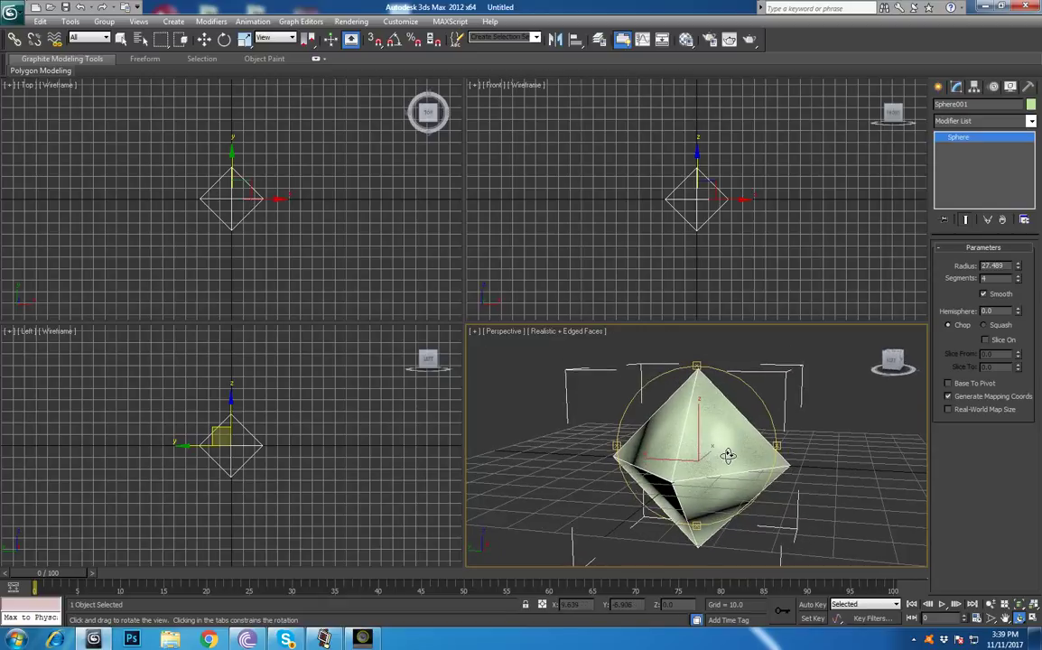
- Raise the sphere's segments to 5 and then 6, inspecting the shape from other sides after each change
left_click(1020, 281)
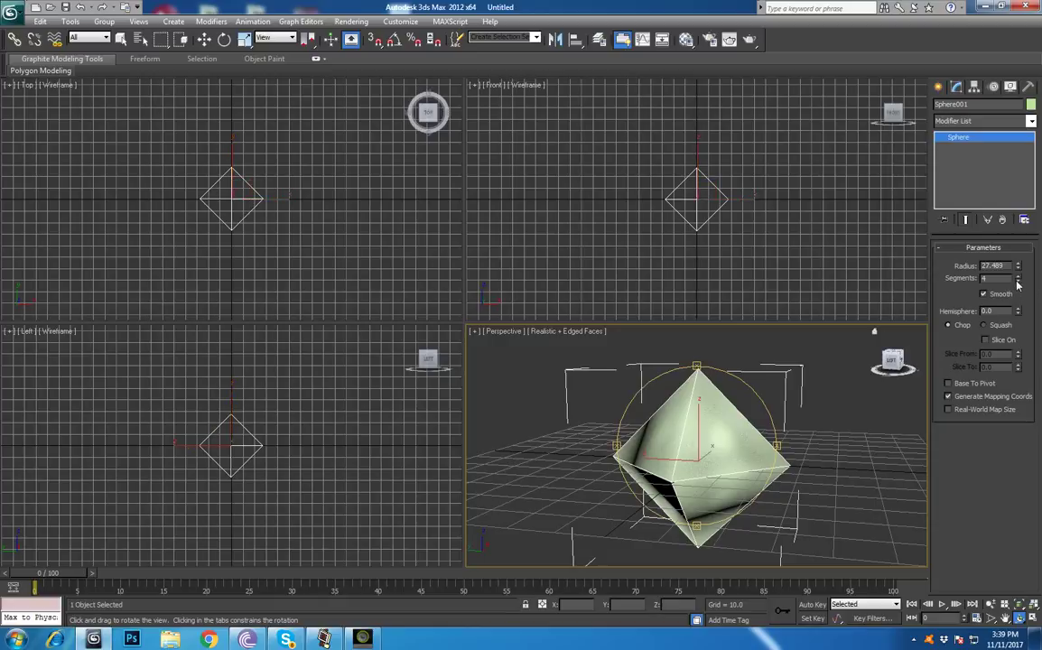
left_click(1018, 276)
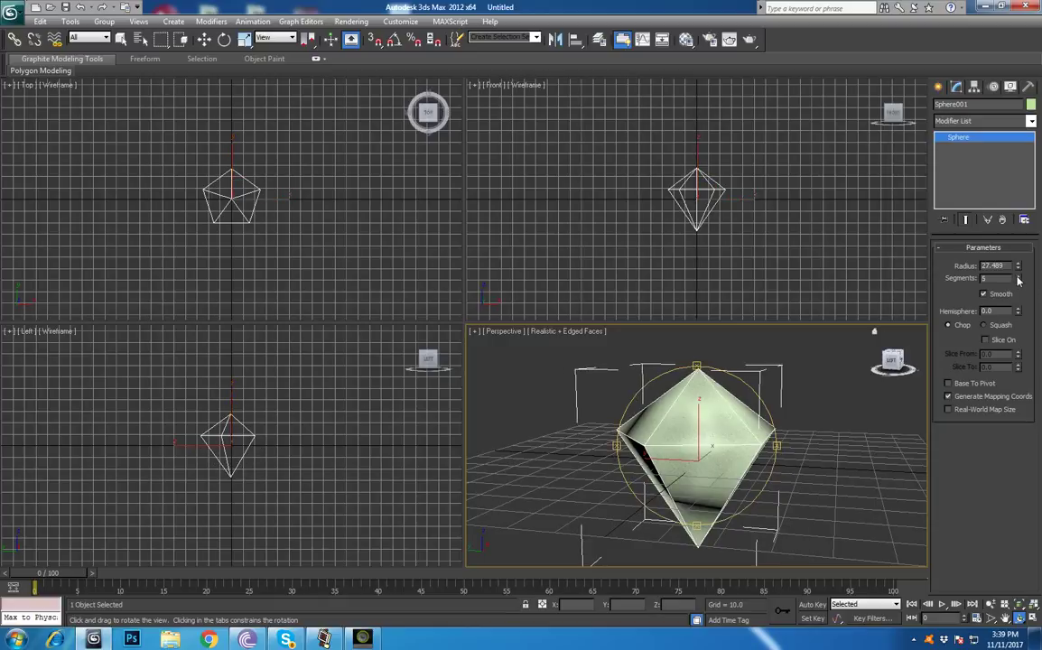
left_click_drag(792, 332, 731, 466)
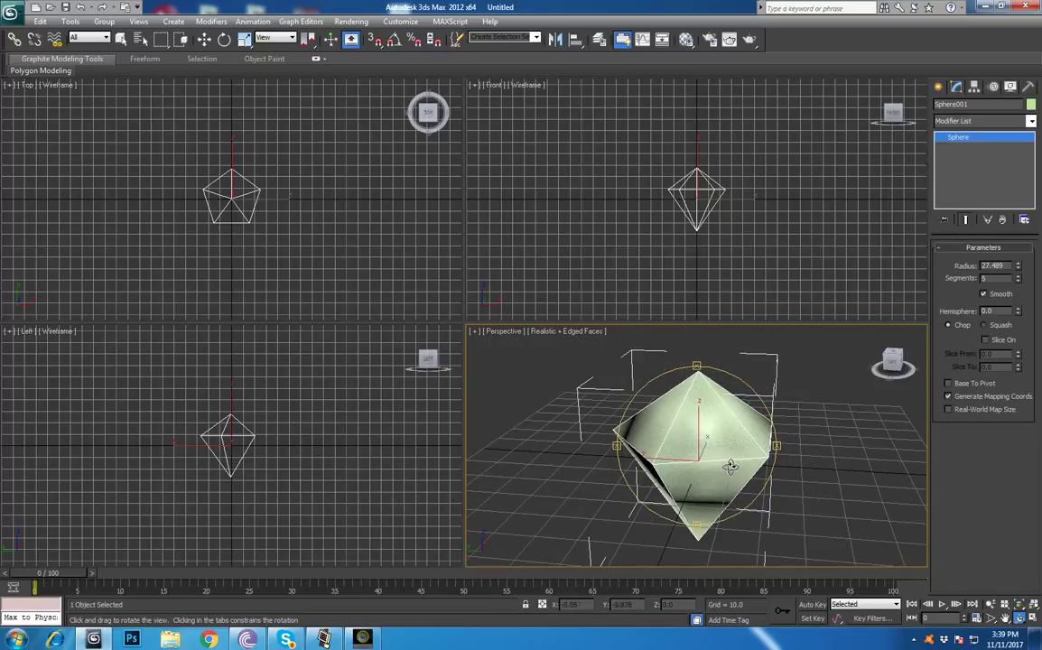
left_click(1019, 276)
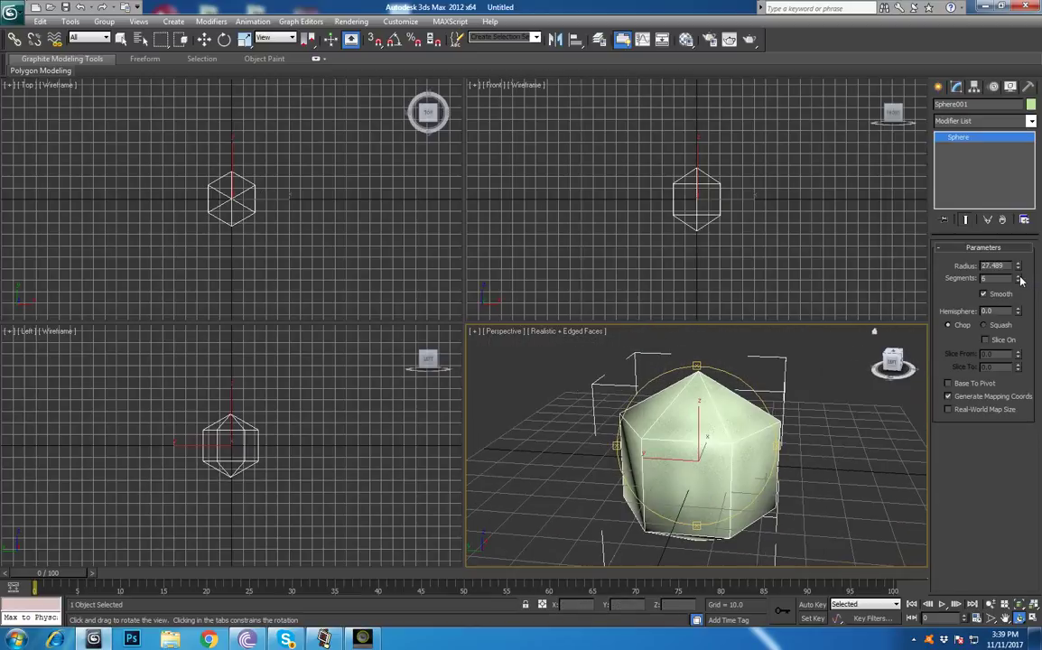
left_click_drag(630, 436, 752, 480)
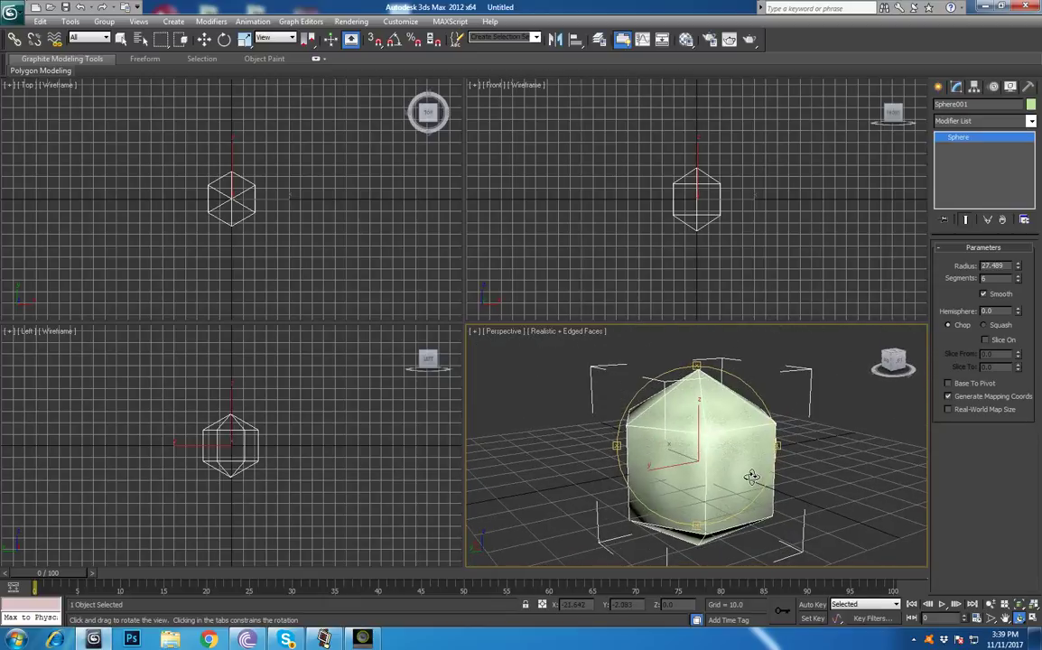
- Vary the sphere's segments to 26 and 7, and finish with 24 segments
left_click(1019, 276)
left_click_drag(1020, 277, 1020, 279)
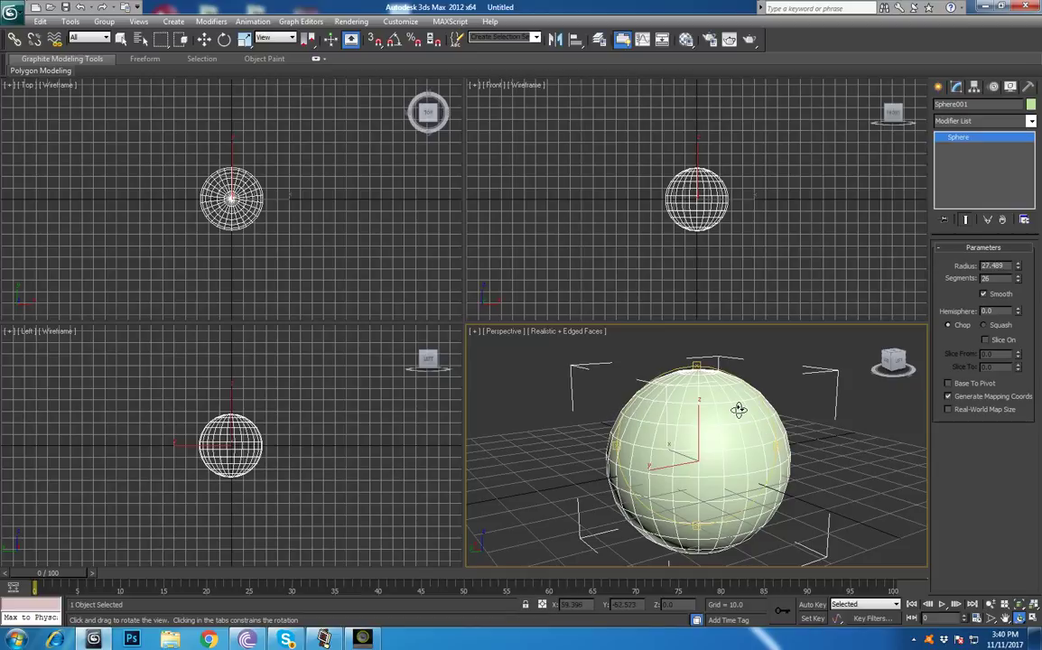
left_click_drag(1019, 283, 994, 382)
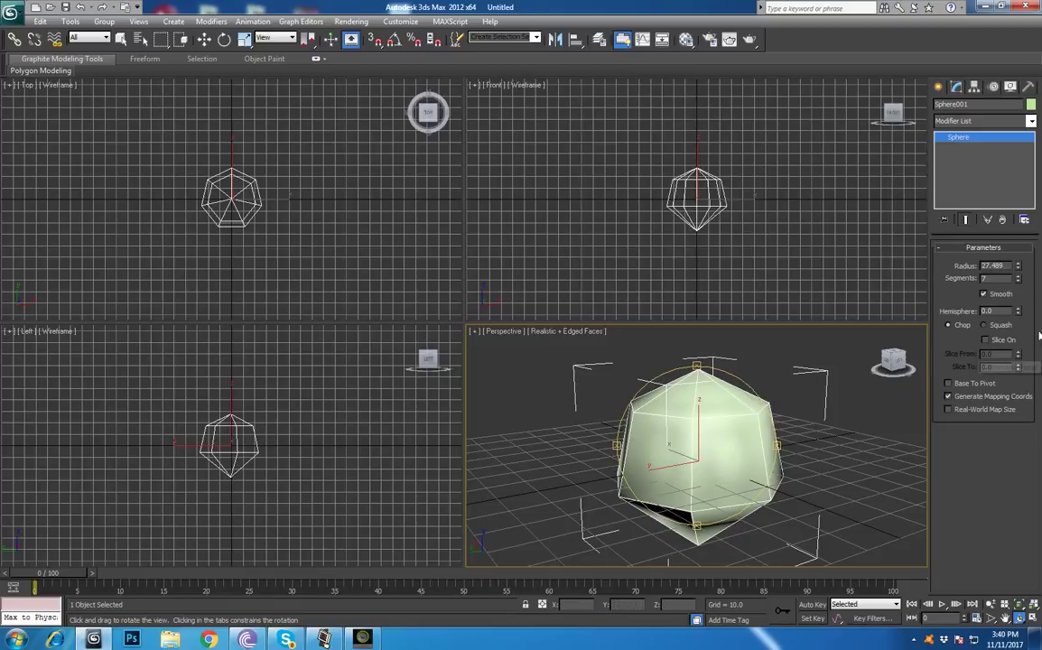
left_click_drag(1018, 278, 1027, 172)
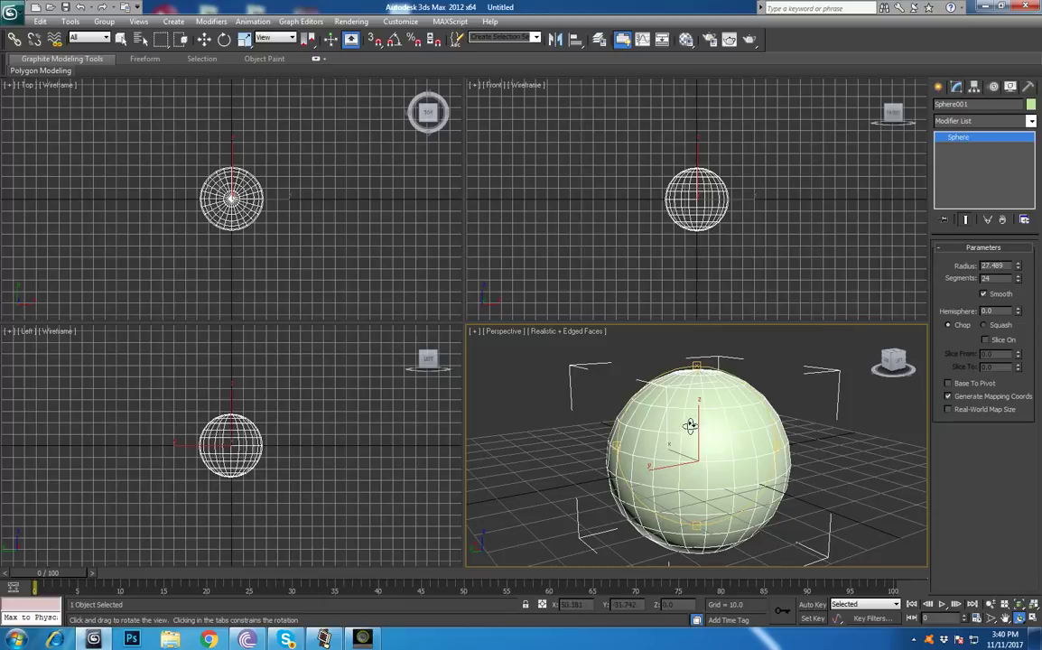
- View the sphere's pivot settings, and in its motion parameters try creating and deleting position and rotation keys at frame 0
left_click(975, 89)
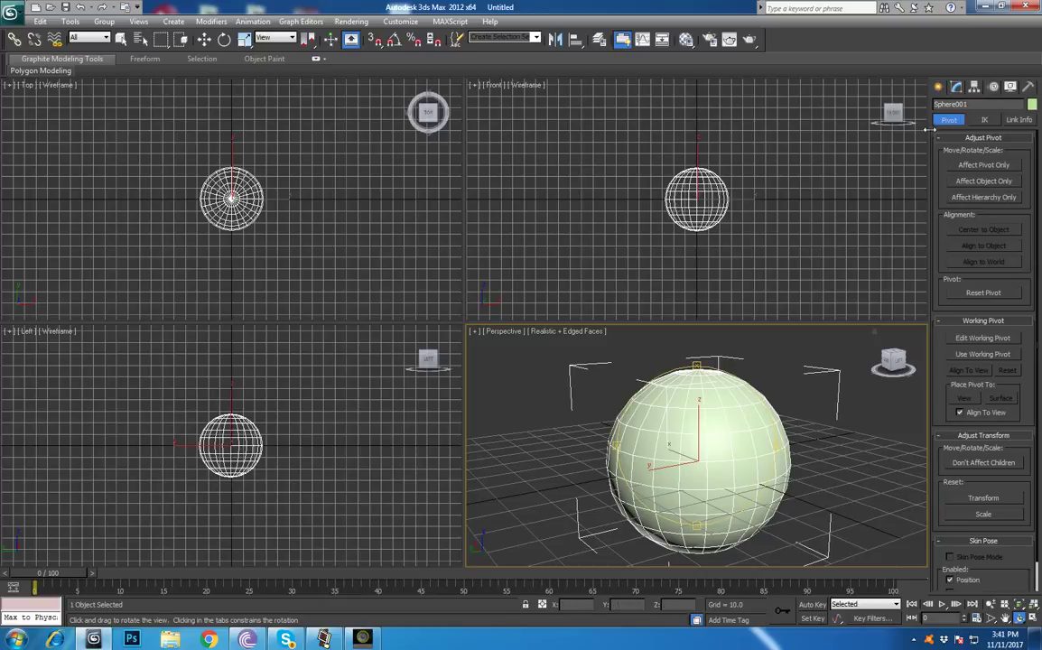
left_click(994, 87)
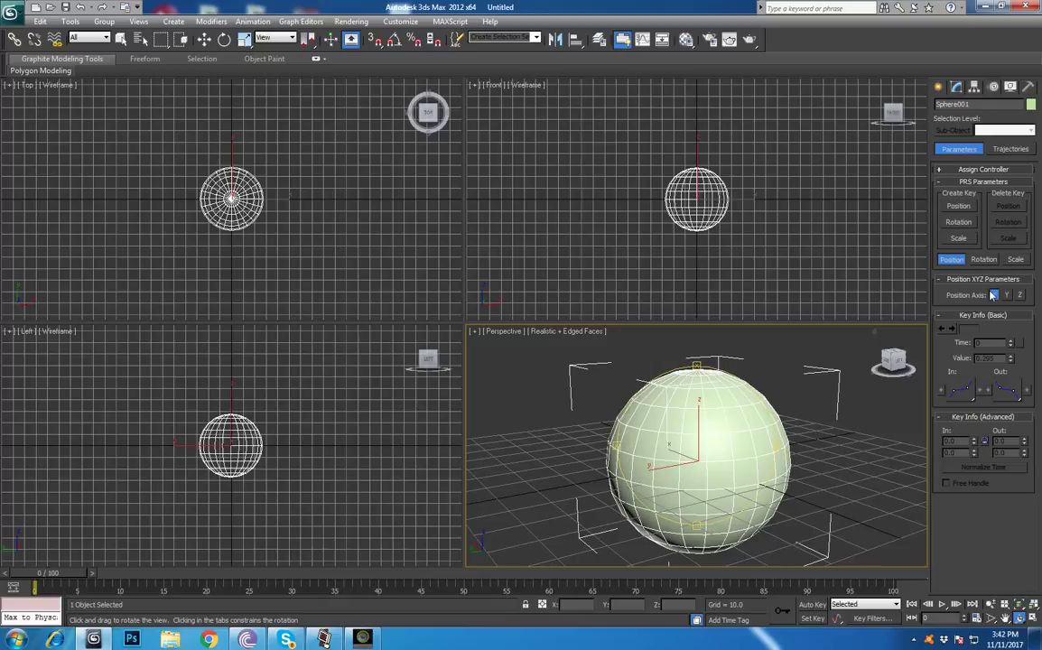
left_click(965, 207)
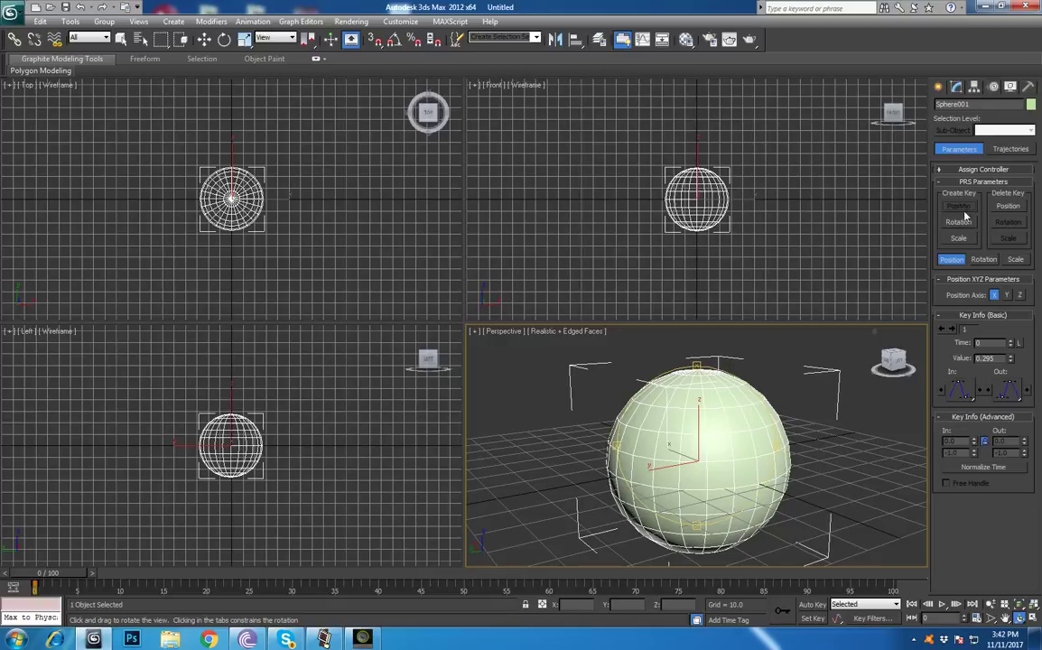
left_click(1025, 208)
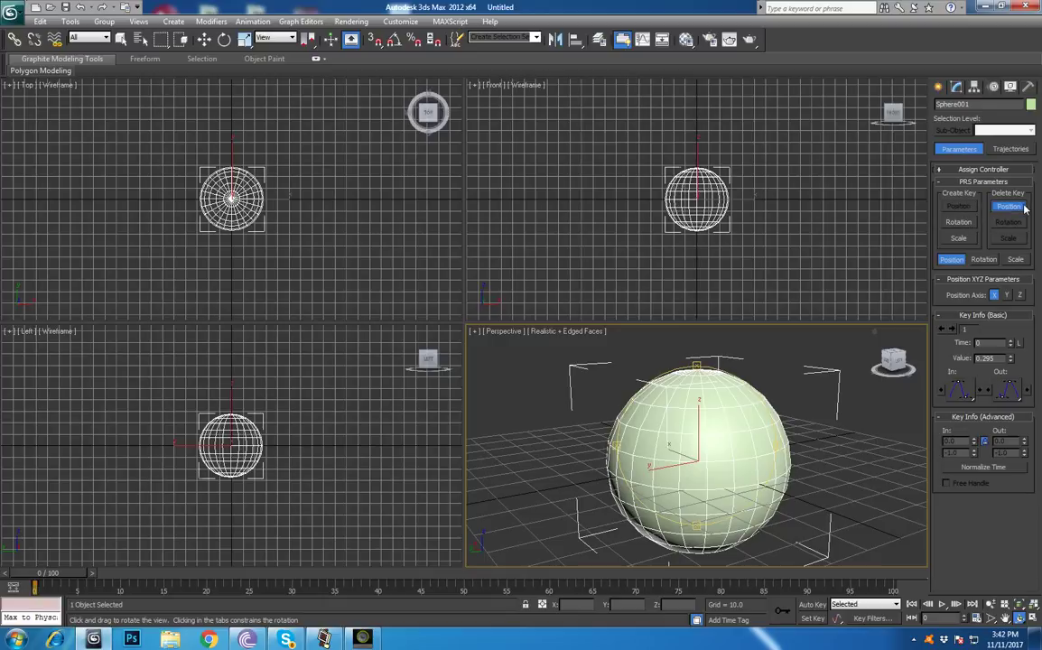
left_click(959, 207)
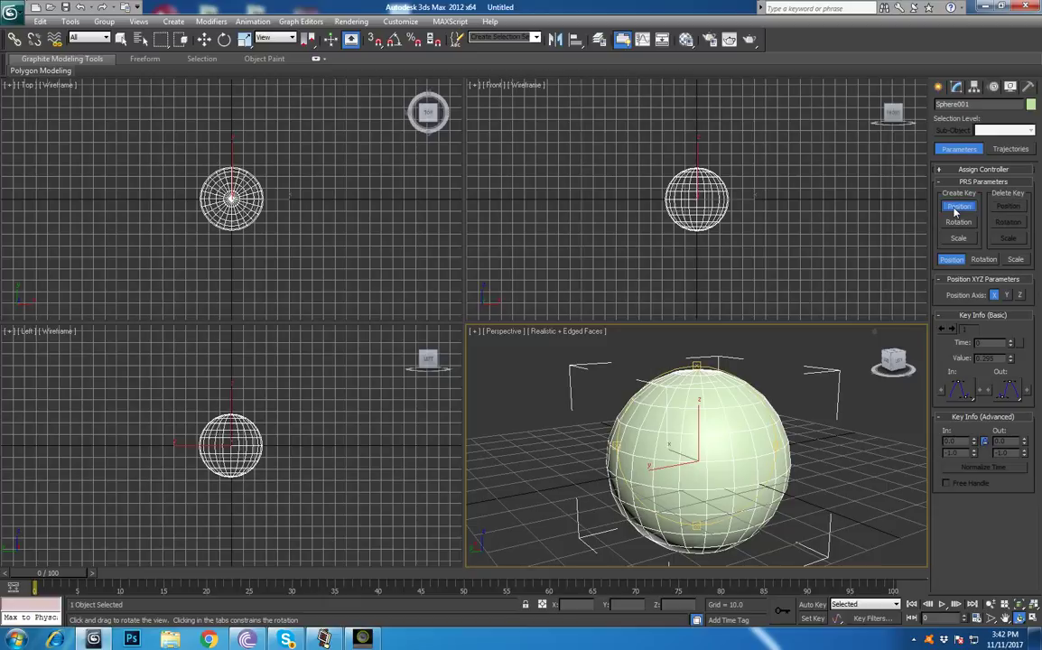
left_click(1007, 207)
left_click(960, 222)
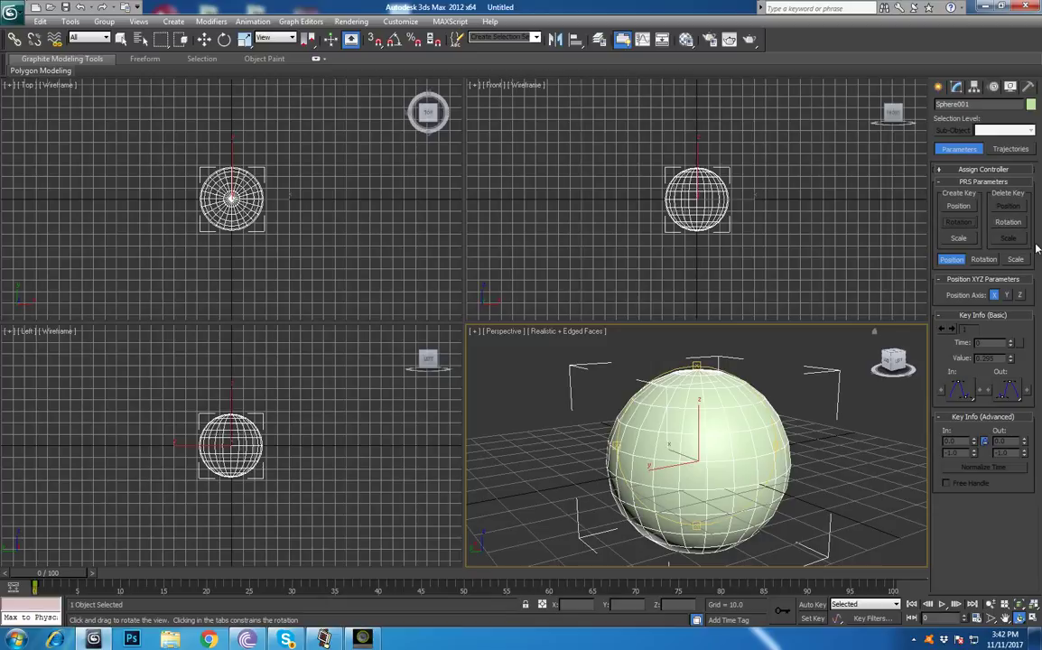
left_click(1008, 222)
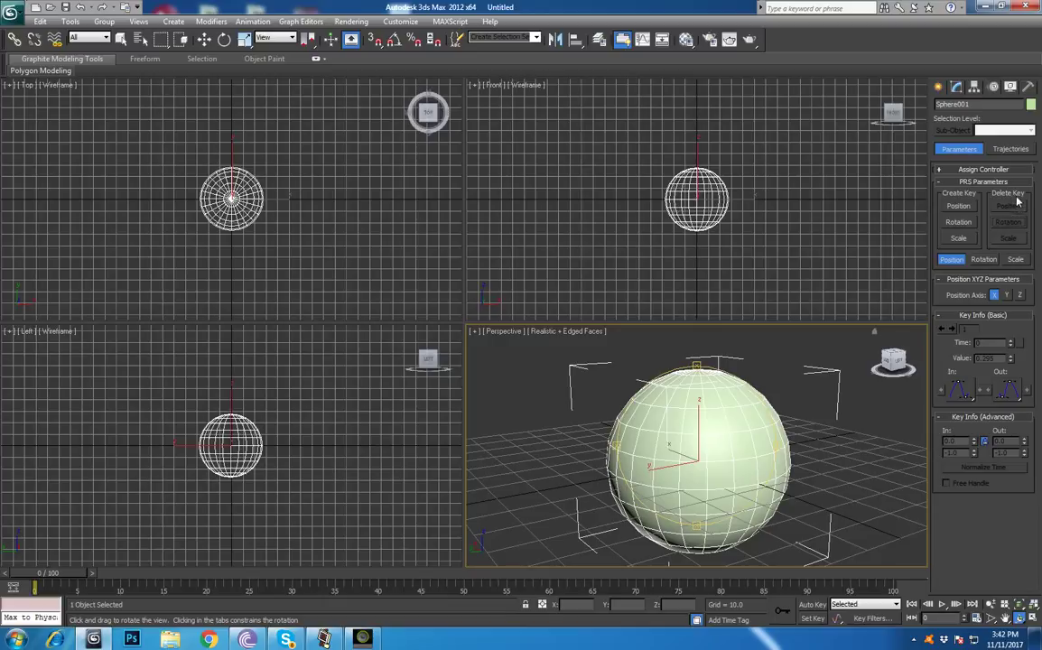
- In the display settings, hide all objects in the Geometry category and show them again
left_click(1010, 87)
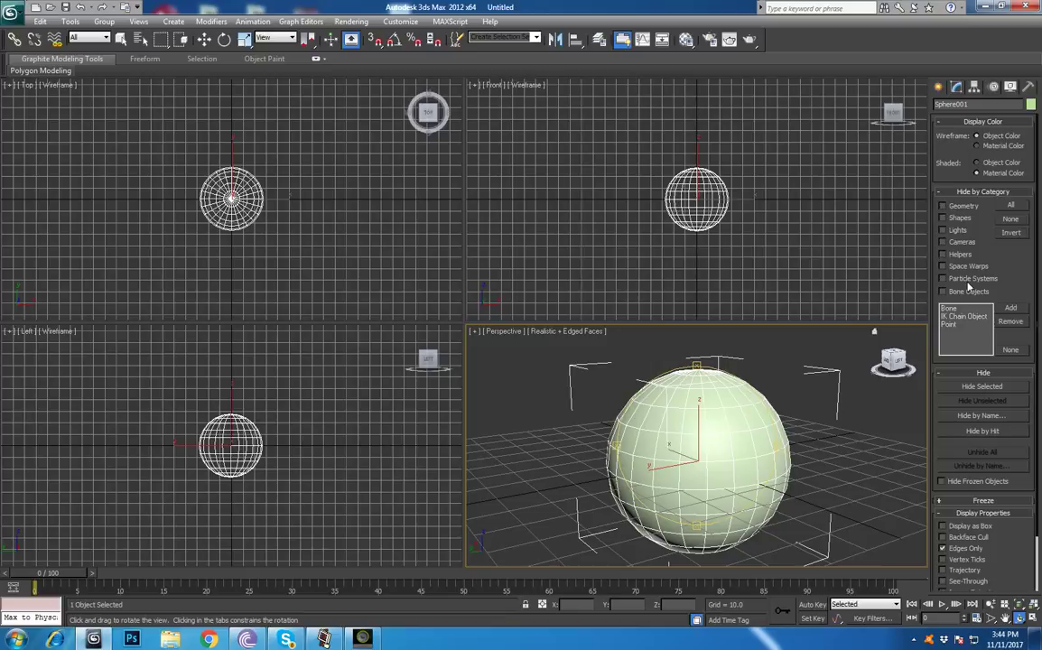
left_click(944, 207)
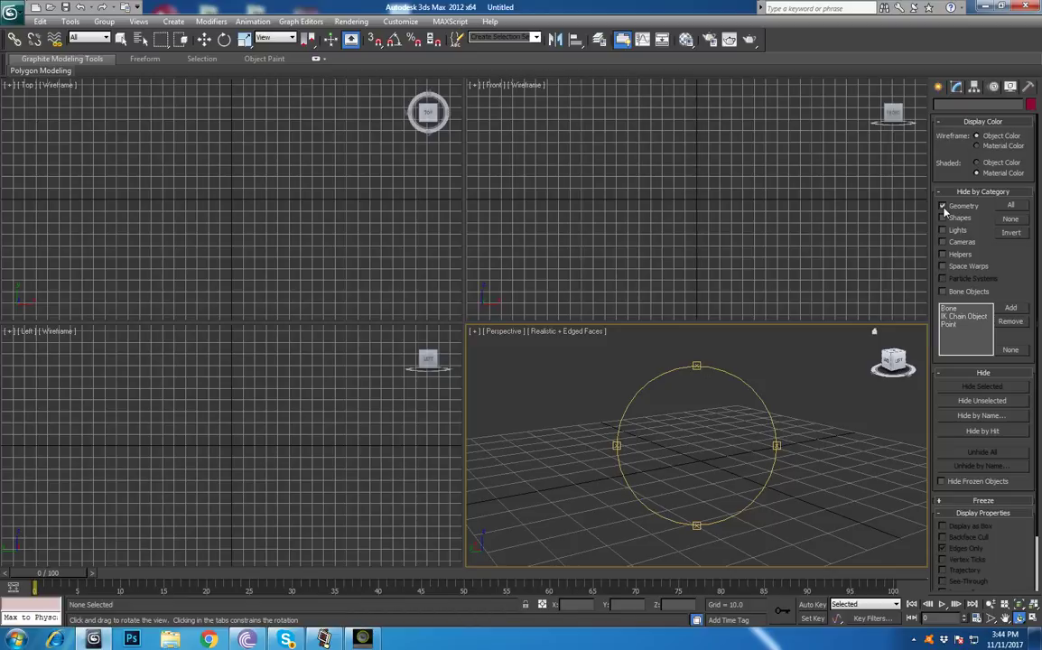
left_click(945, 208)
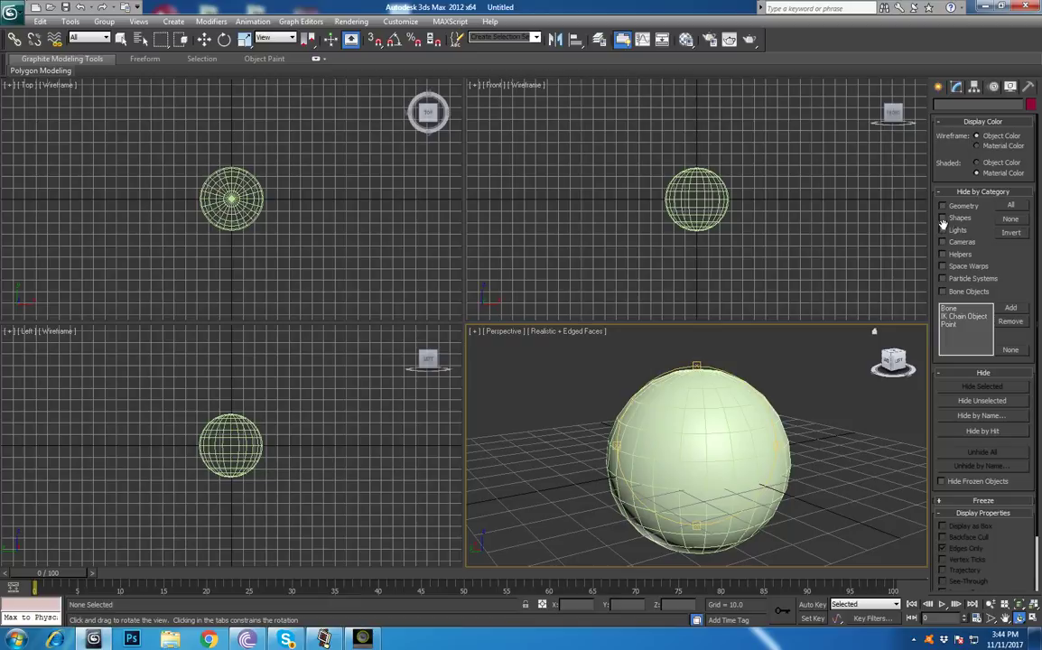
- Clone the sphere along the X axis as one independent copy, placed about 113 units from the original
scroll(1010, 244, "down", 1)
scroll(1010, 245, "down", 3)
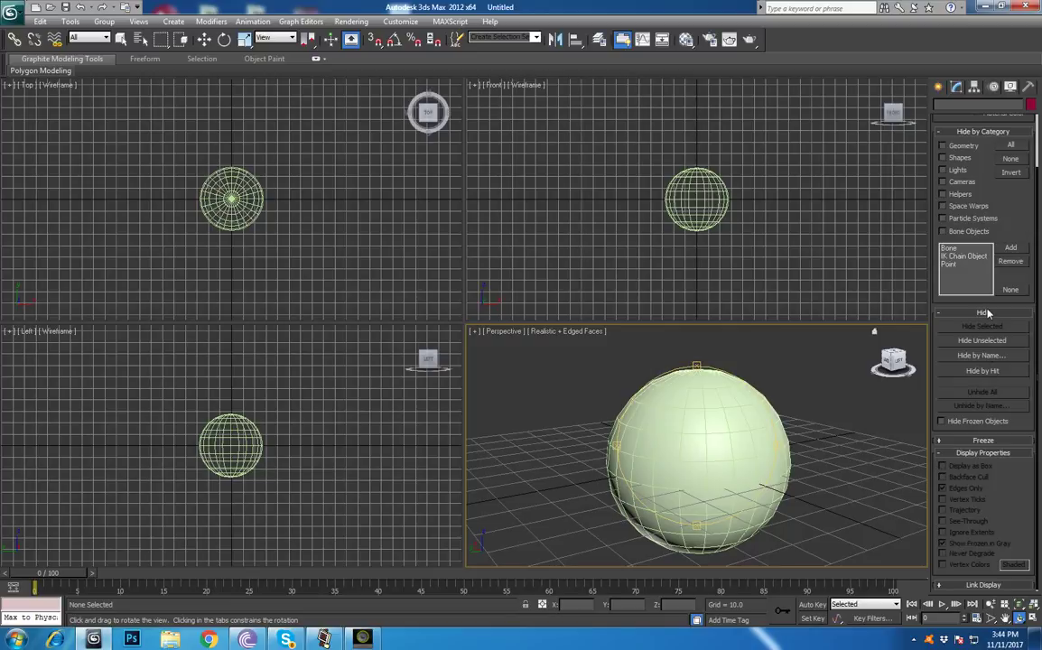
left_click(203, 41)
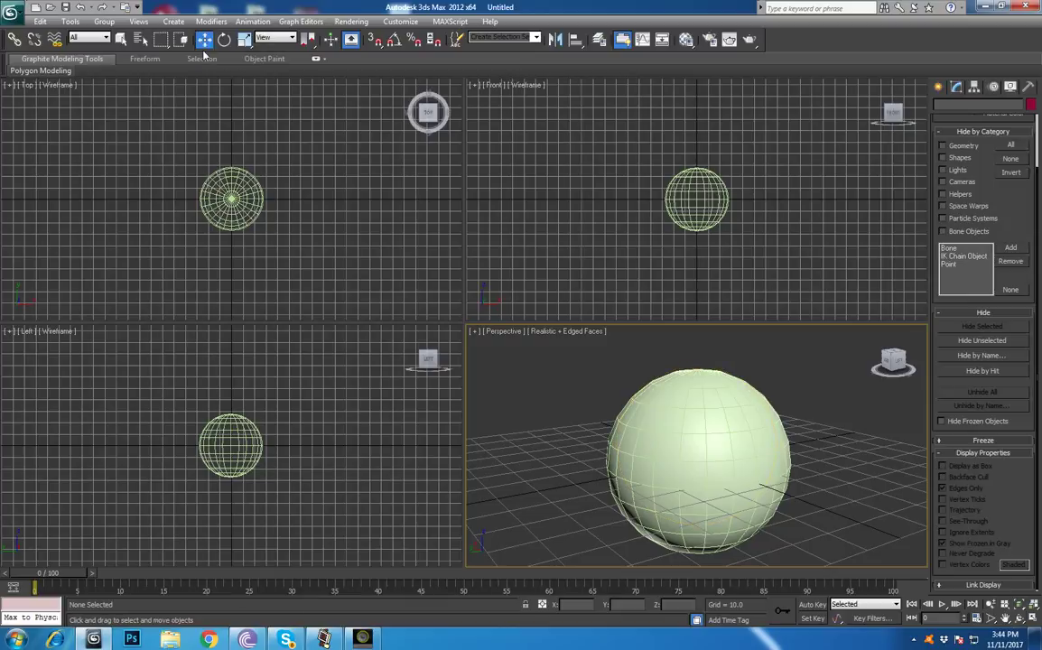
left_click(684, 443)
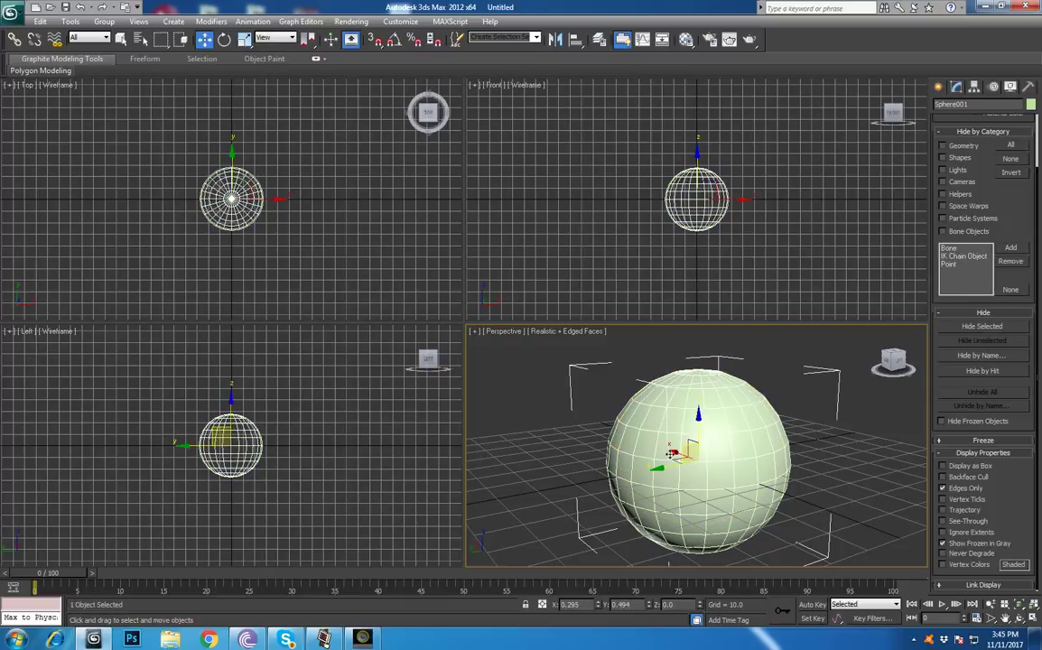
mouse_move(683, 443)
left_mouse_down("shift")
mouse_move(552, 386)
mouse_move(534, 399)
left_mouse_up("shift")
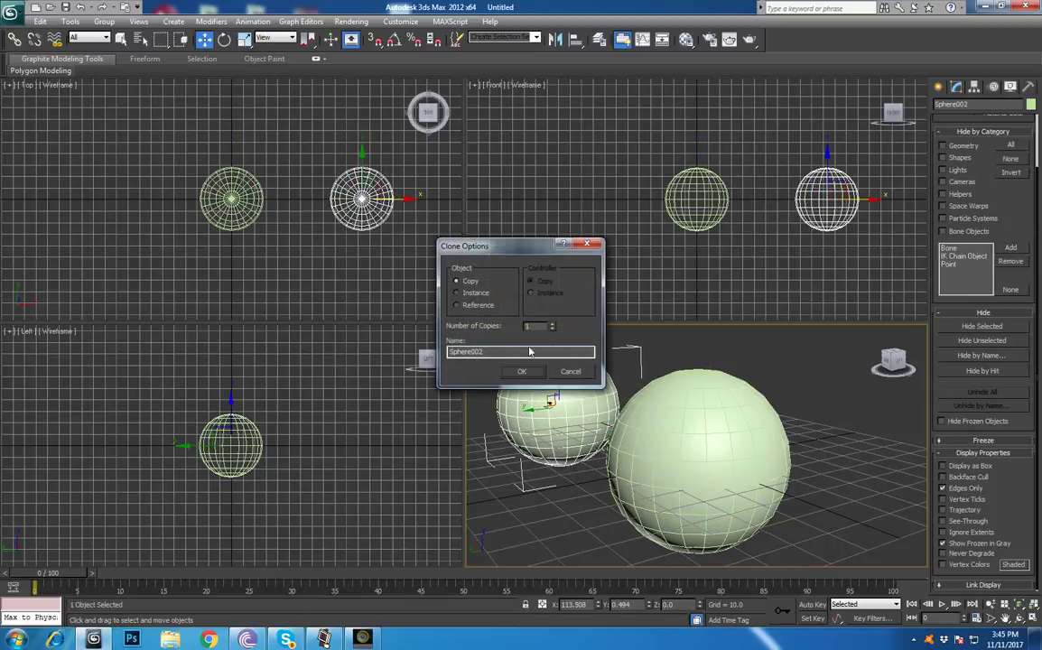
left_click(526, 371)
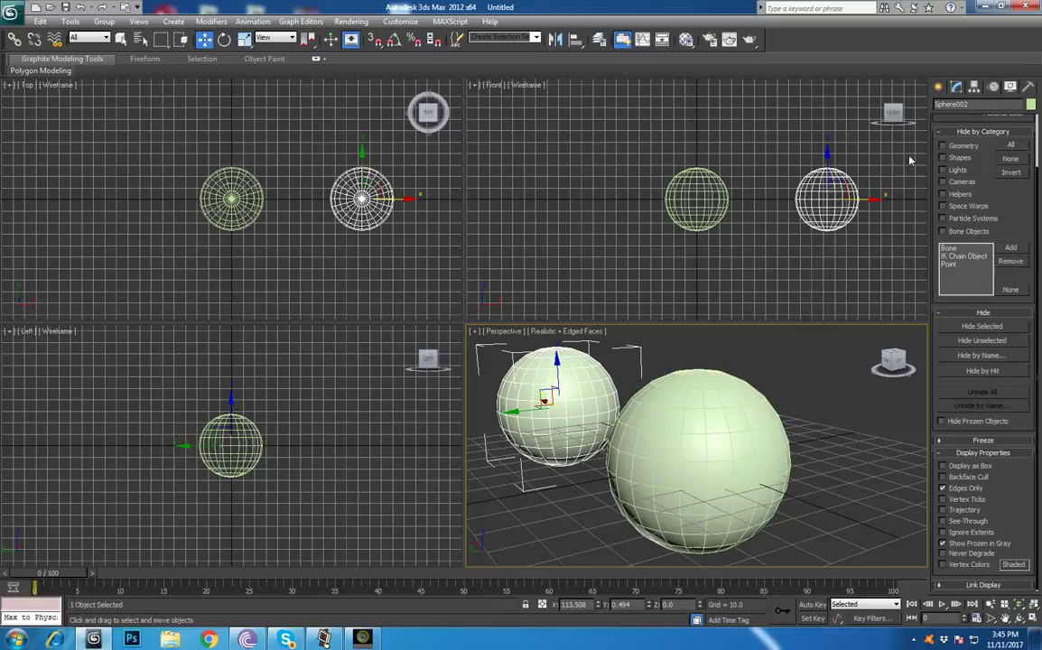
- Hide both spheres together through the Geometry category and bring them back
left_click(942, 146)
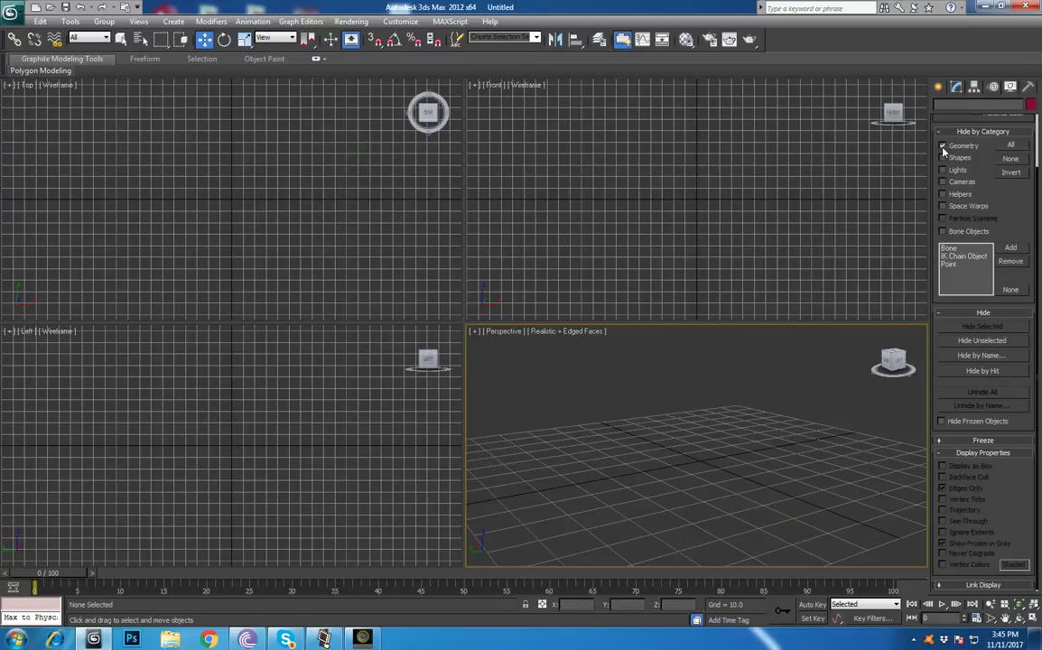
left_click(943, 147)
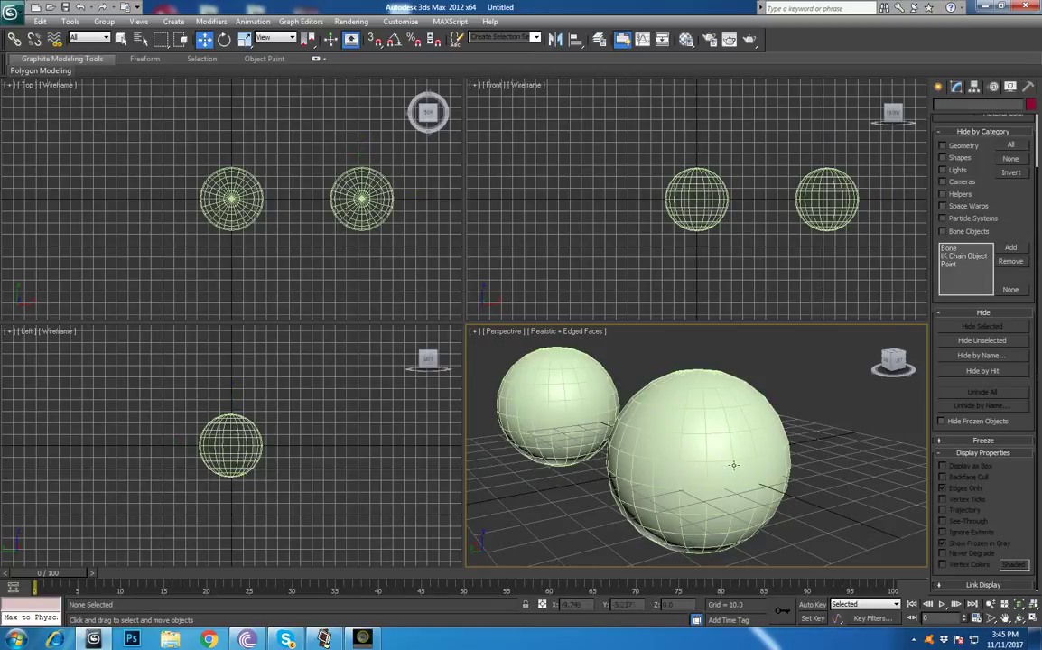
- Hide the selected sphere copy and the remaining unselected sphere, and unhide all objects
left_click(579, 397)
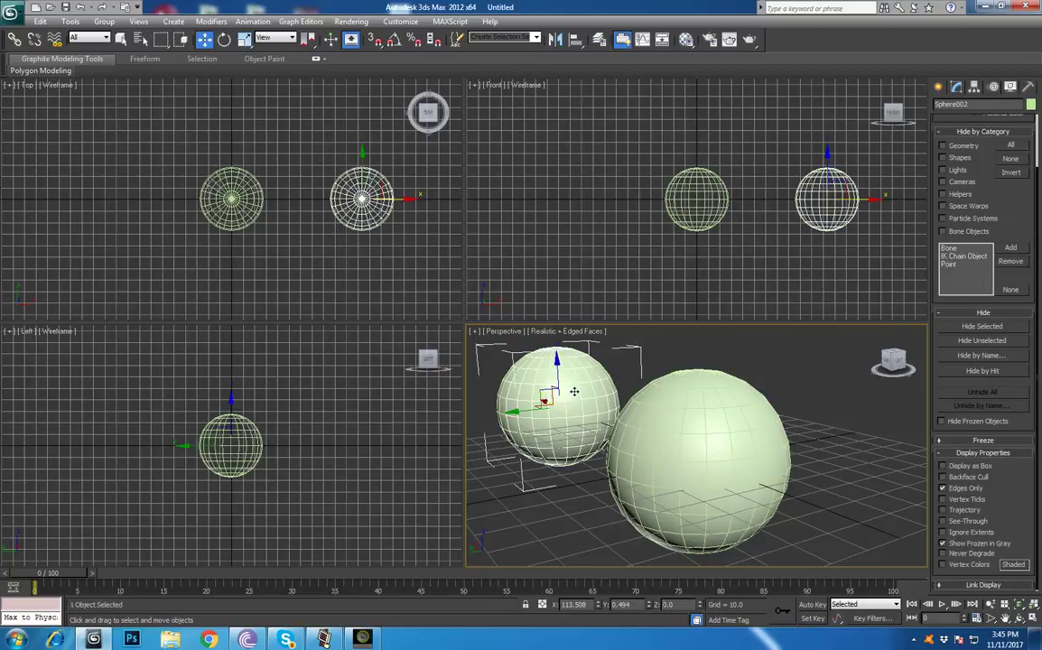
left_click(983, 327)
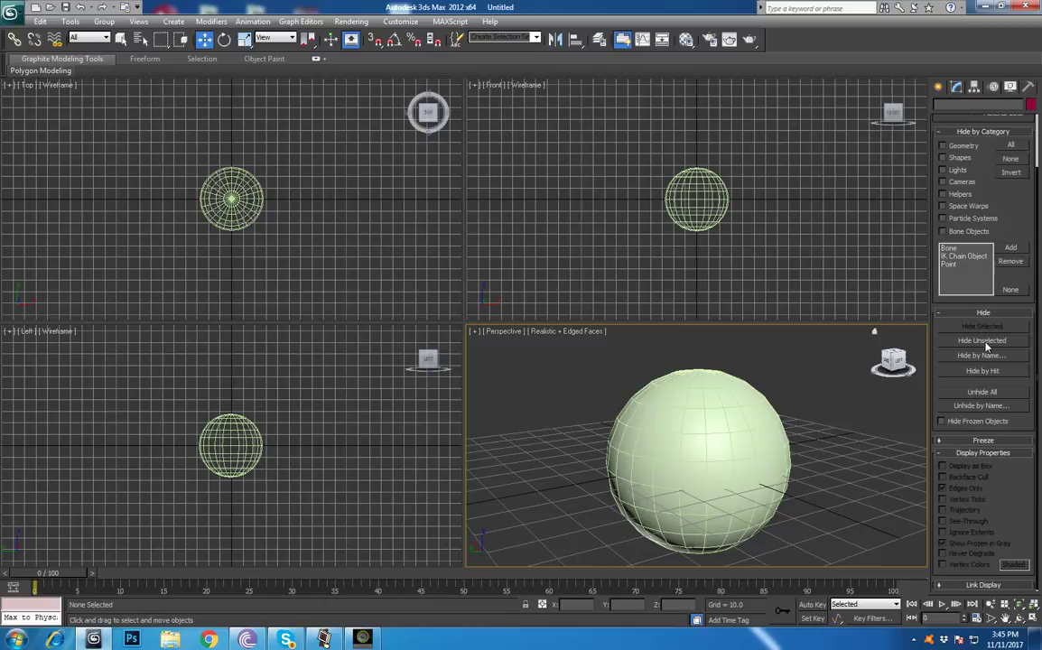
left_click(984, 342)
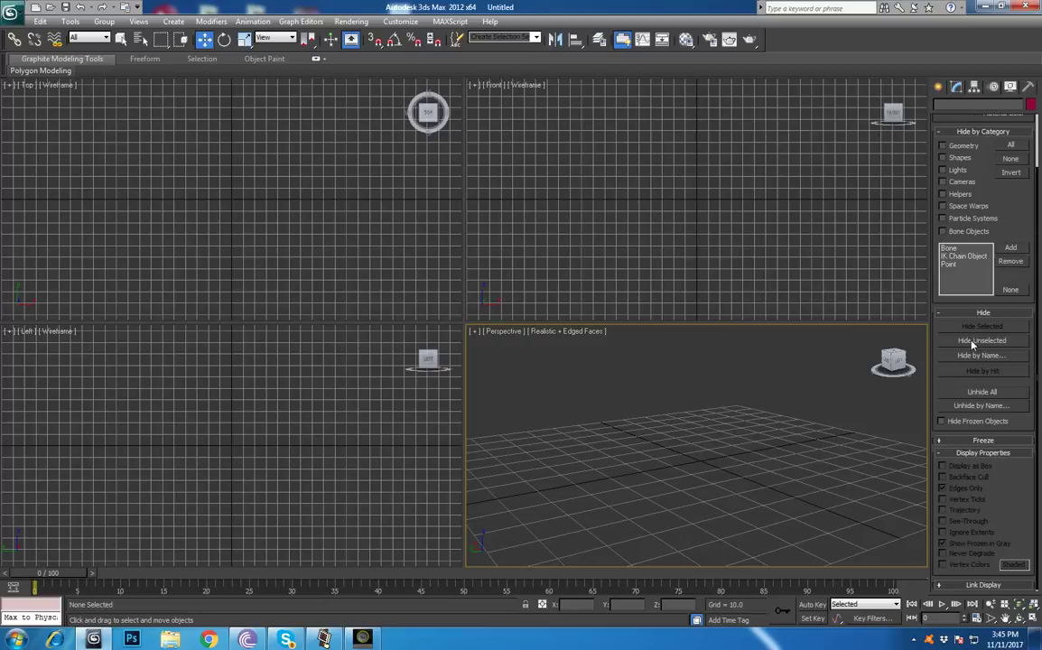
left_click(970, 395)
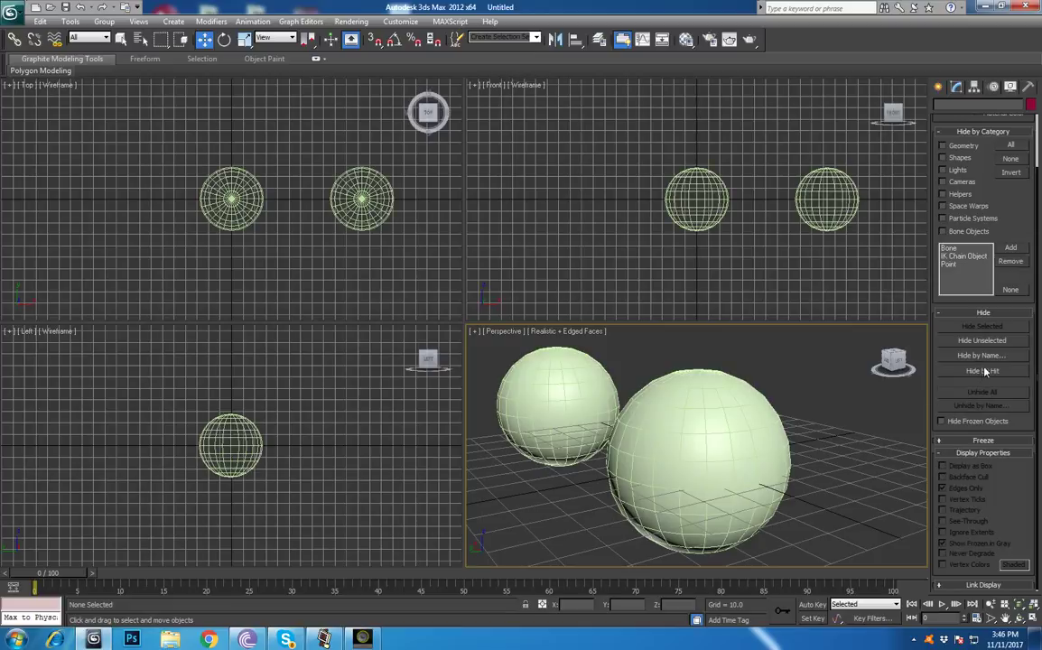
- Hide Sphere001 by name and unhide all objects
left_click(989, 357)
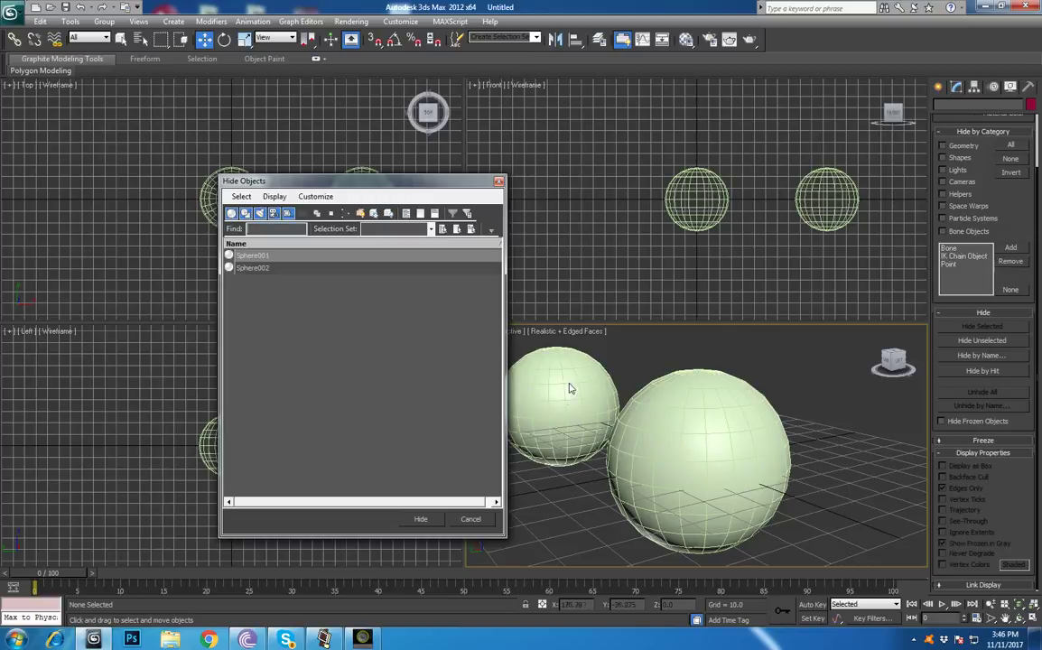
left_click(276, 258)
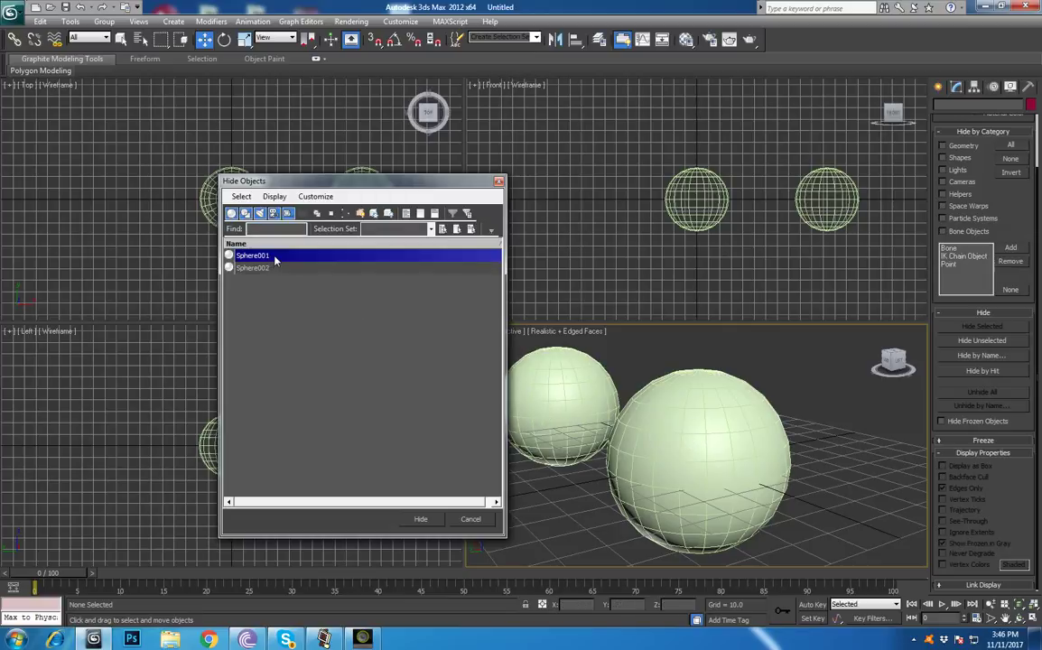
left_click(428, 524)
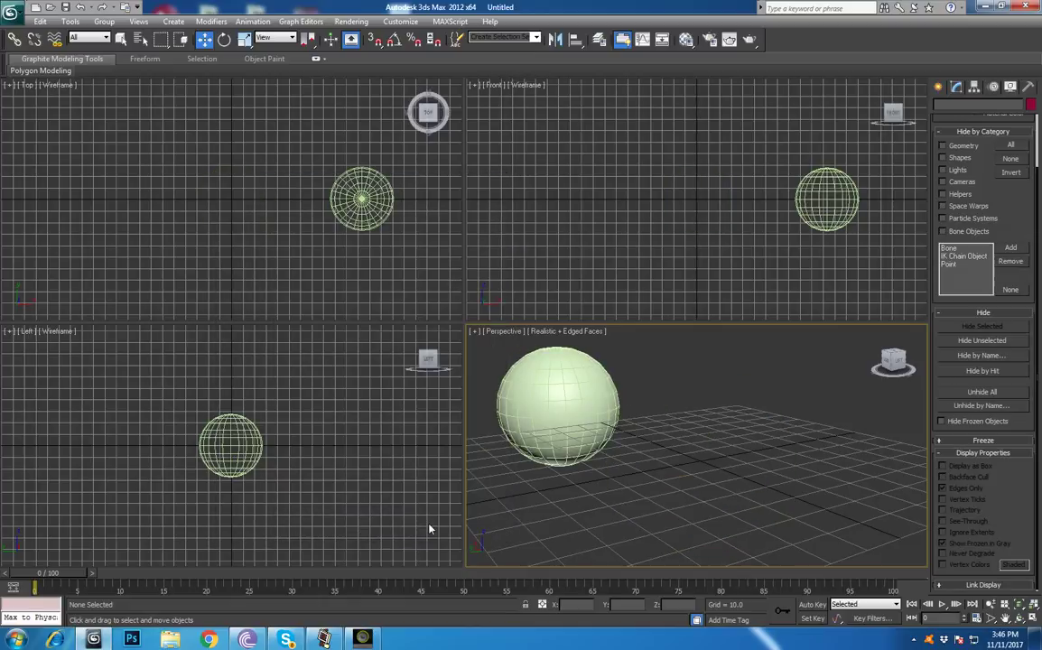
left_click(990, 390)
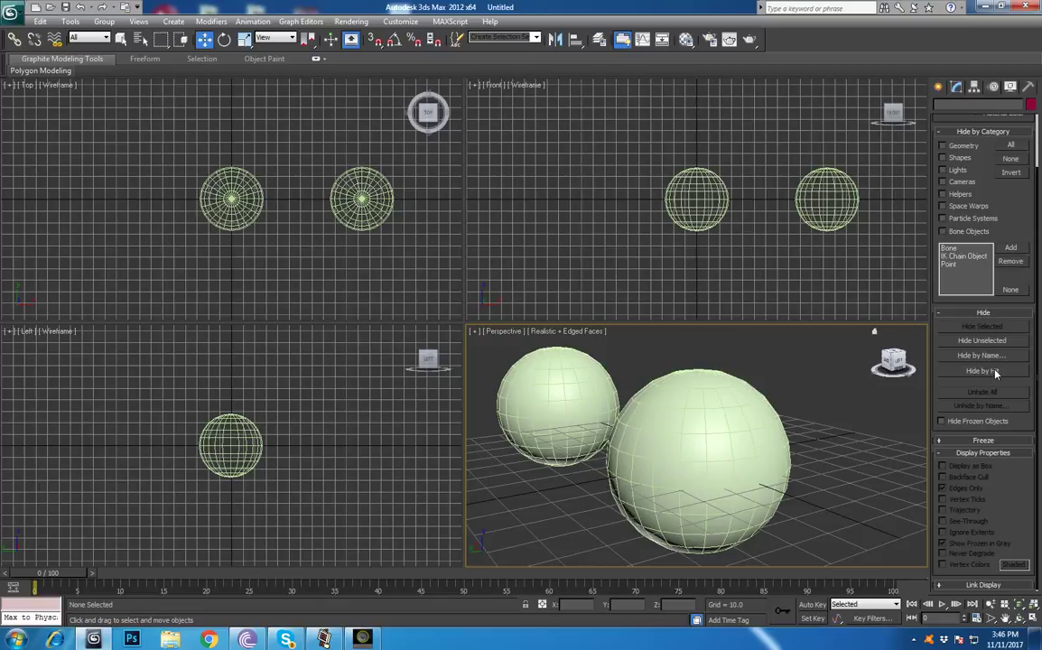
- Hide the original sphere and its copy using Hide by Hit in the perspective view
left_click(995, 372)
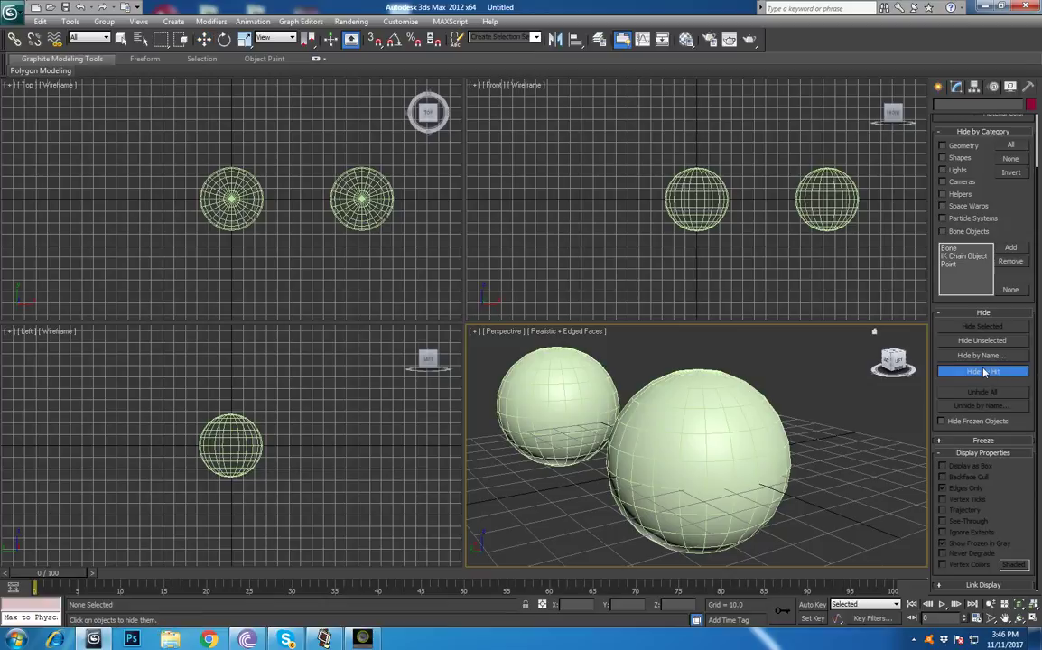
left_click(704, 412)
left_click(568, 386)
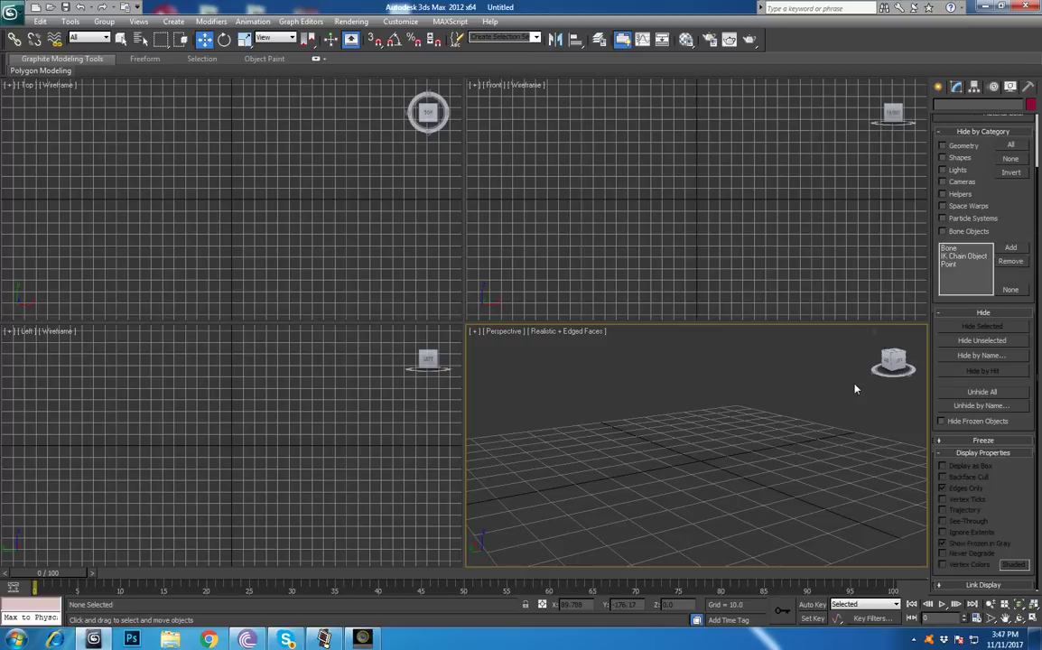
- Unhide Sphere001 by name, and unhide all remaining objects
left_click(984, 406)
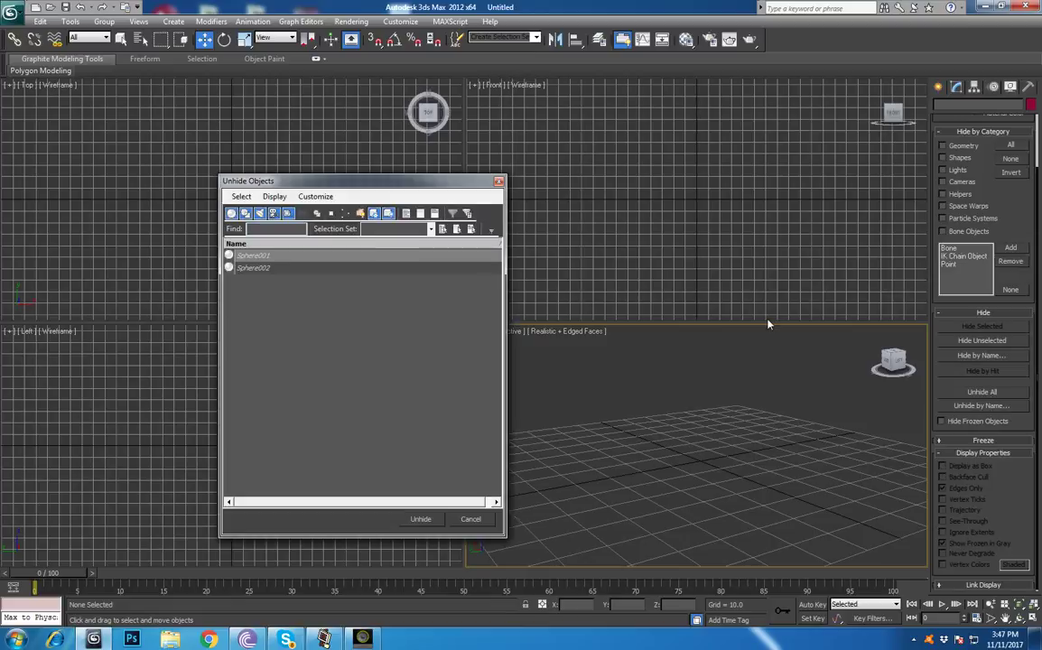
left_click(253, 256)
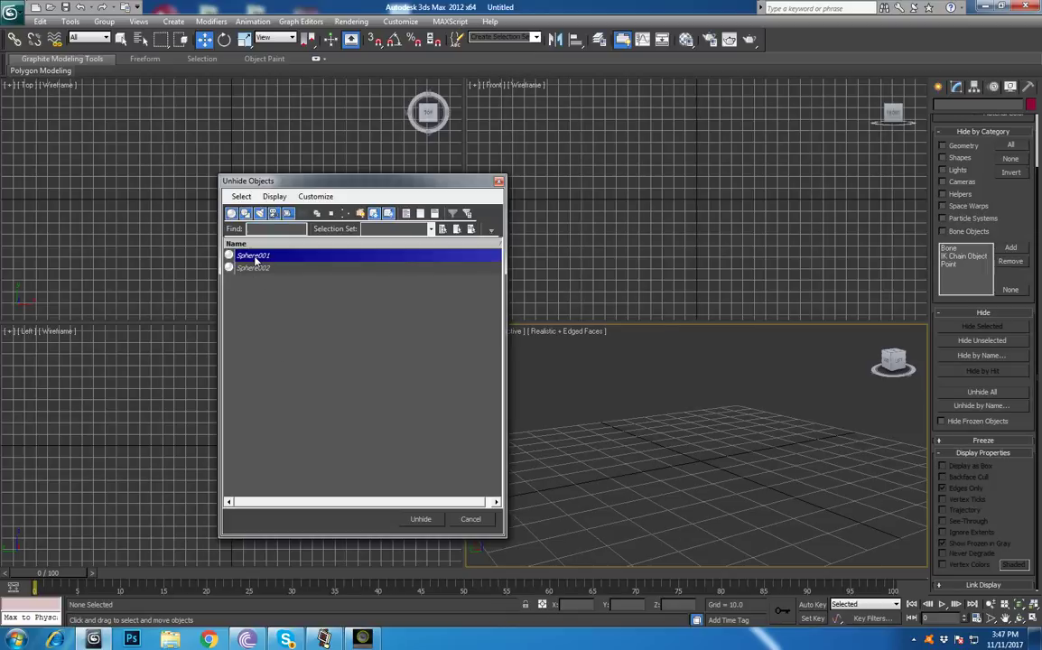
left_click(428, 521)
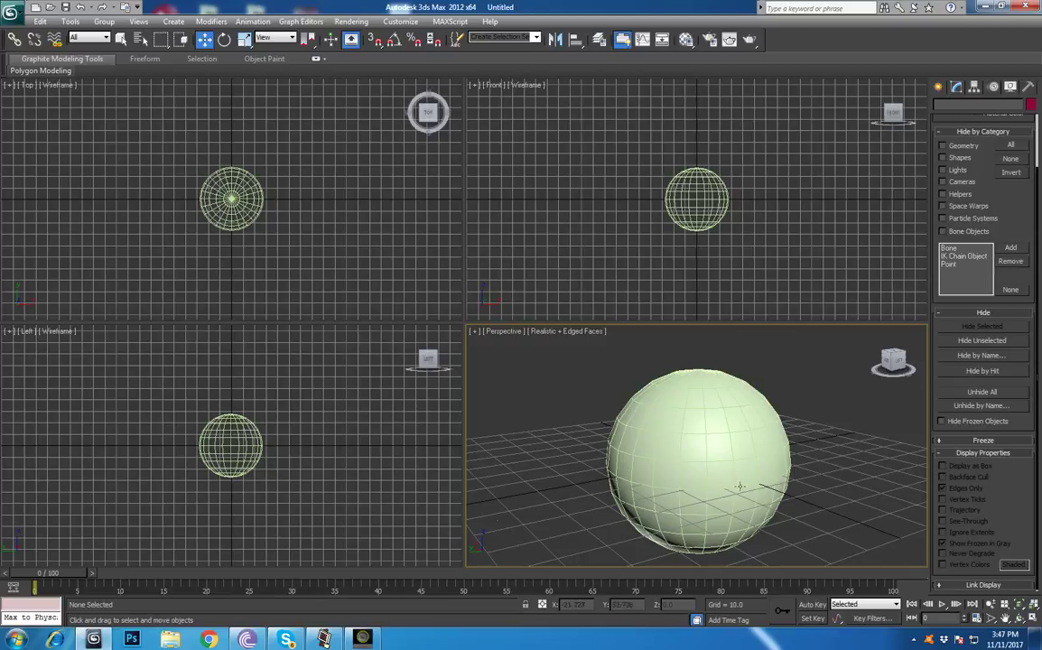
left_click(1001, 391)
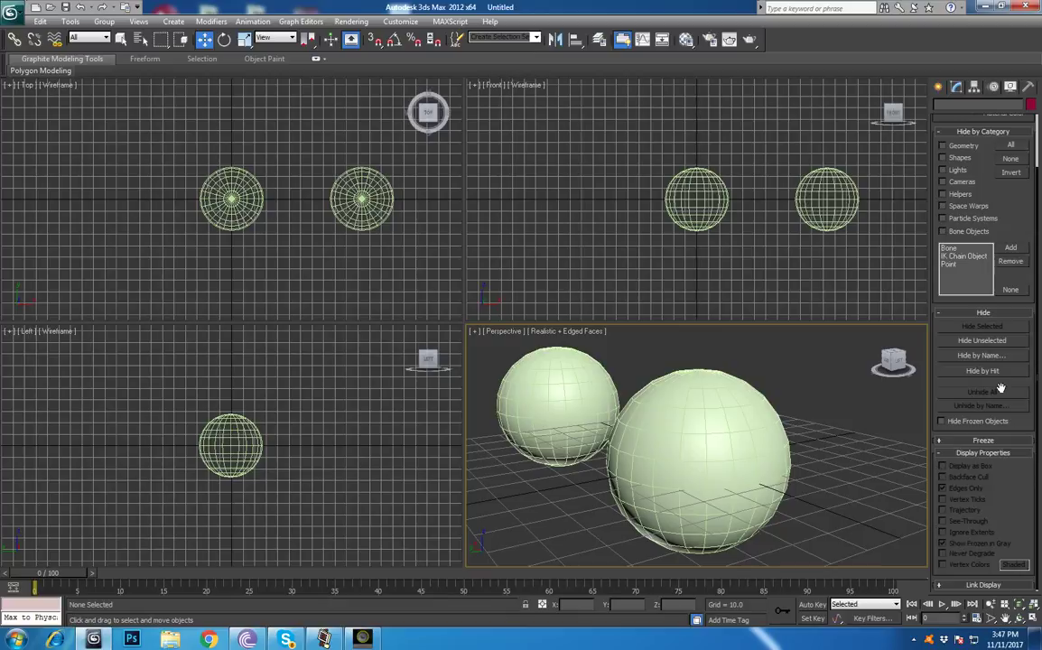
- Expand the Freeze options in the display settings
left_click_drag(954, 286, 955, 285)
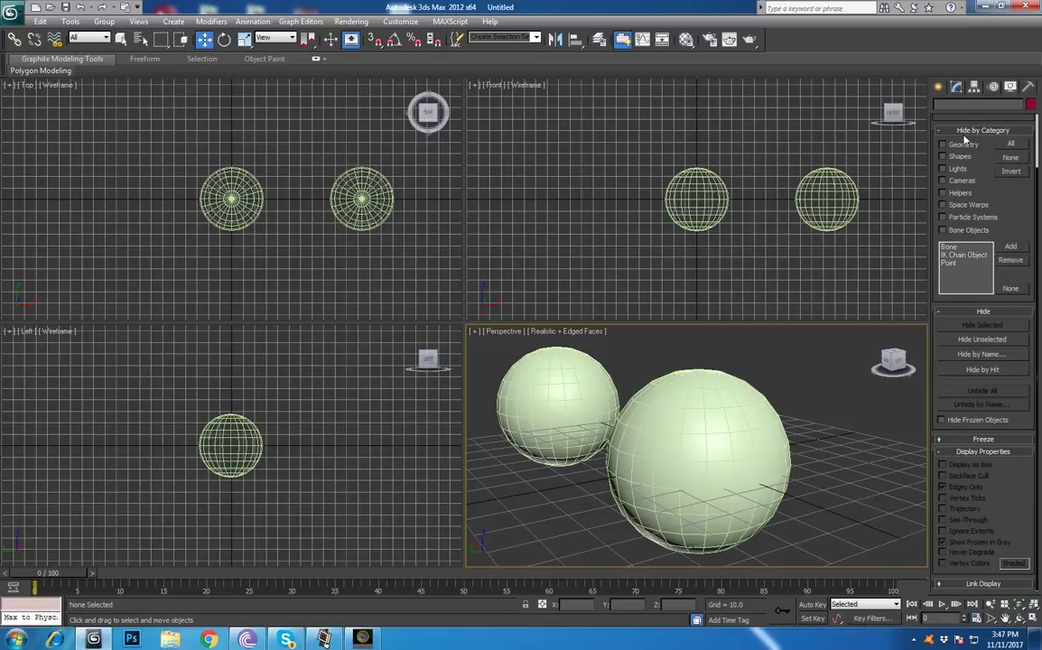
left_click(940, 440)
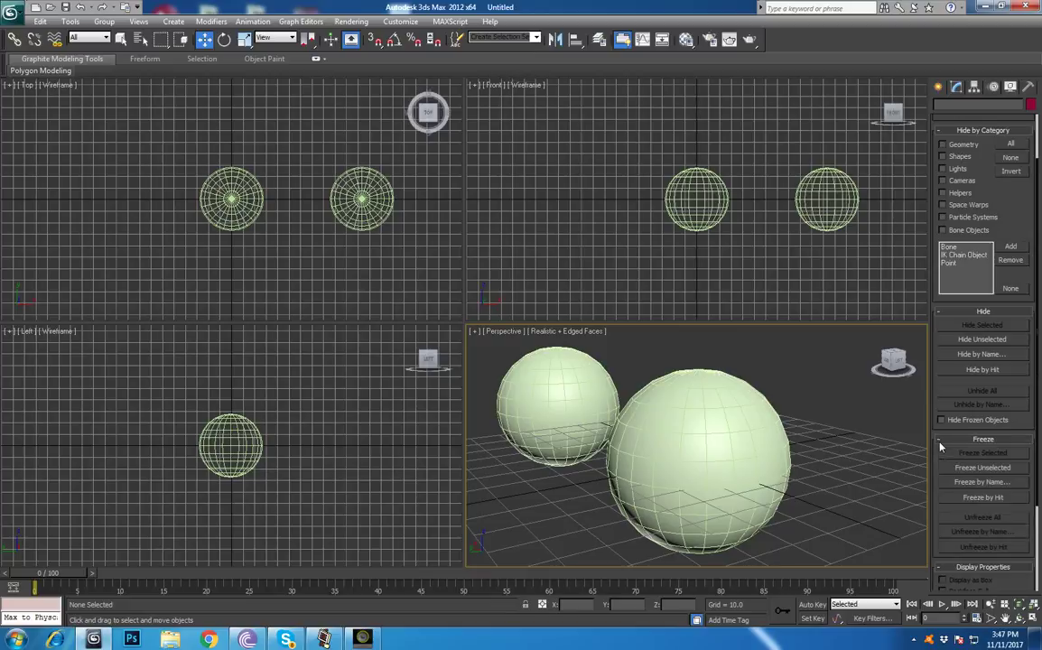
left_click_drag(944, 421, 945, 305)
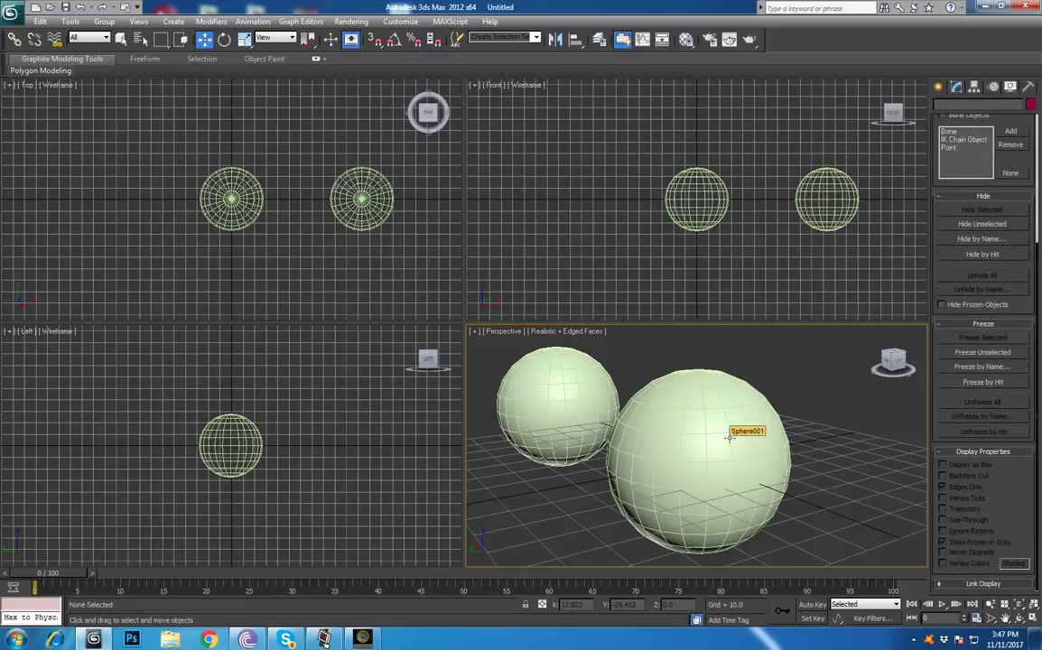
- Hide both selected spheres and render the empty perspective view, closing the rendered image
left_click_drag(791, 358, 498, 487)
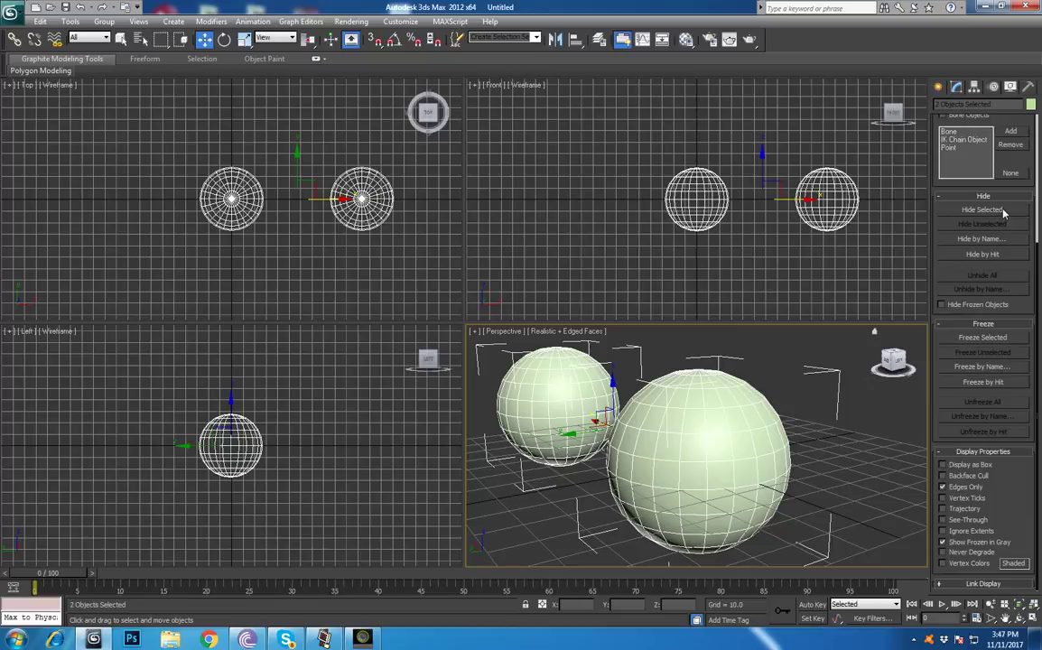
left_click(982, 210)
key("shift+q")
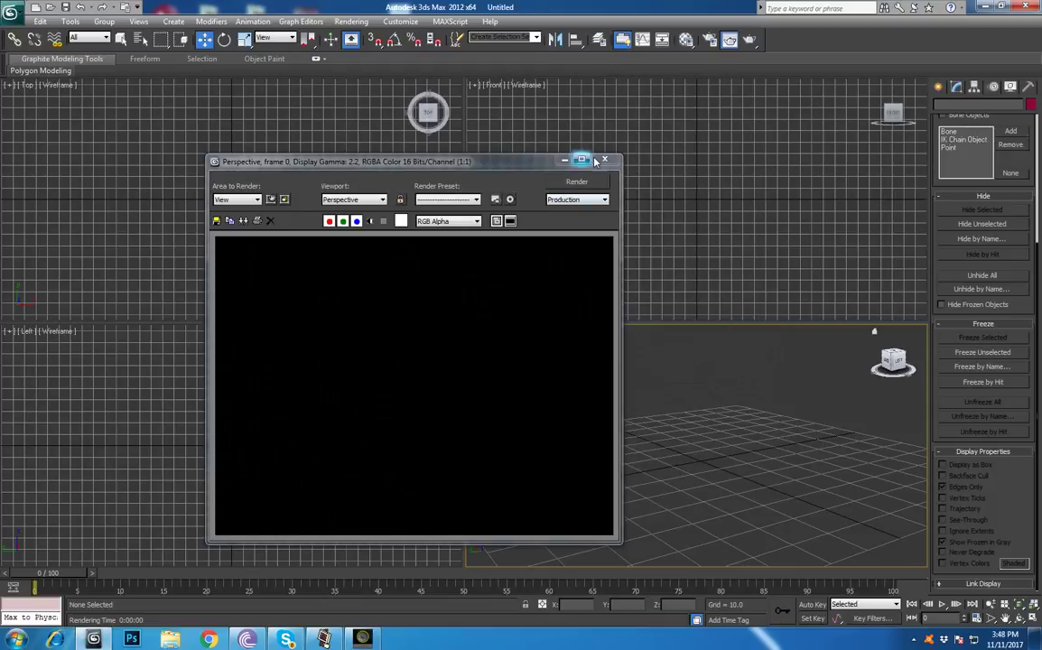
left_click(604, 160)
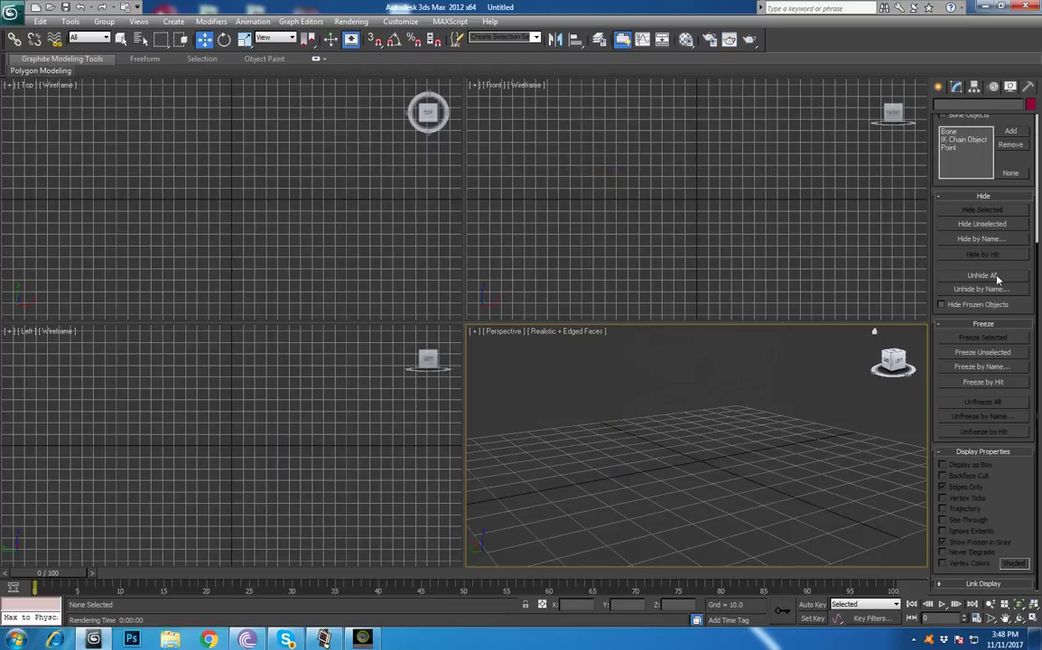
- Unhide both spheres and render the perspective view again, closing the rendered image
left_click(996, 277)
key("shift+q")
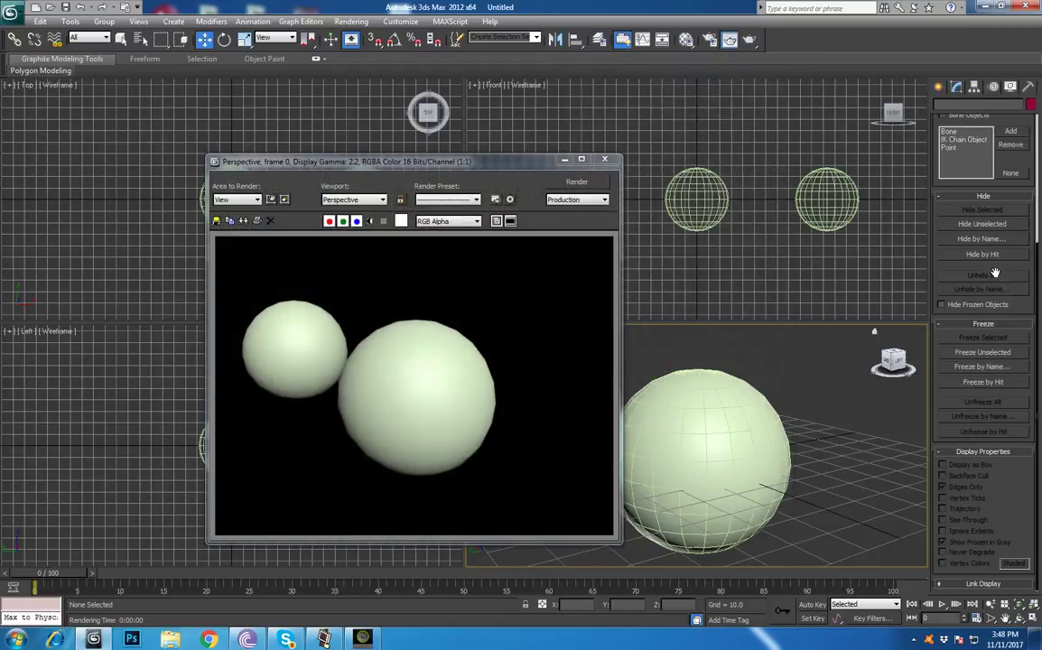
left_click(604, 161)
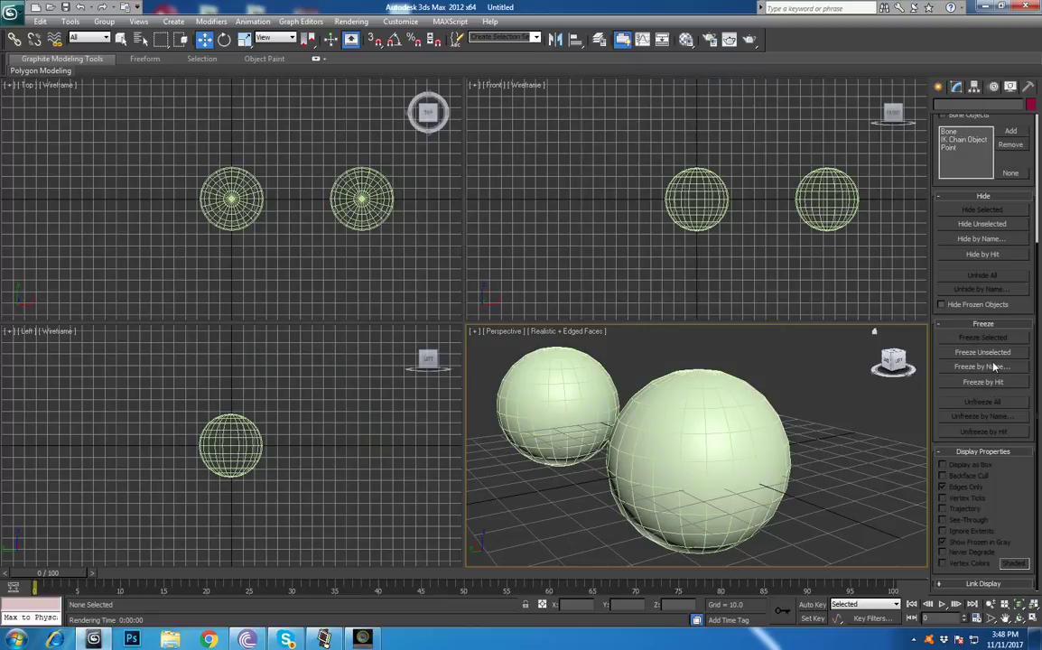
- Freeze the original sphere and select its copy in the perspective view
left_click(703, 401)
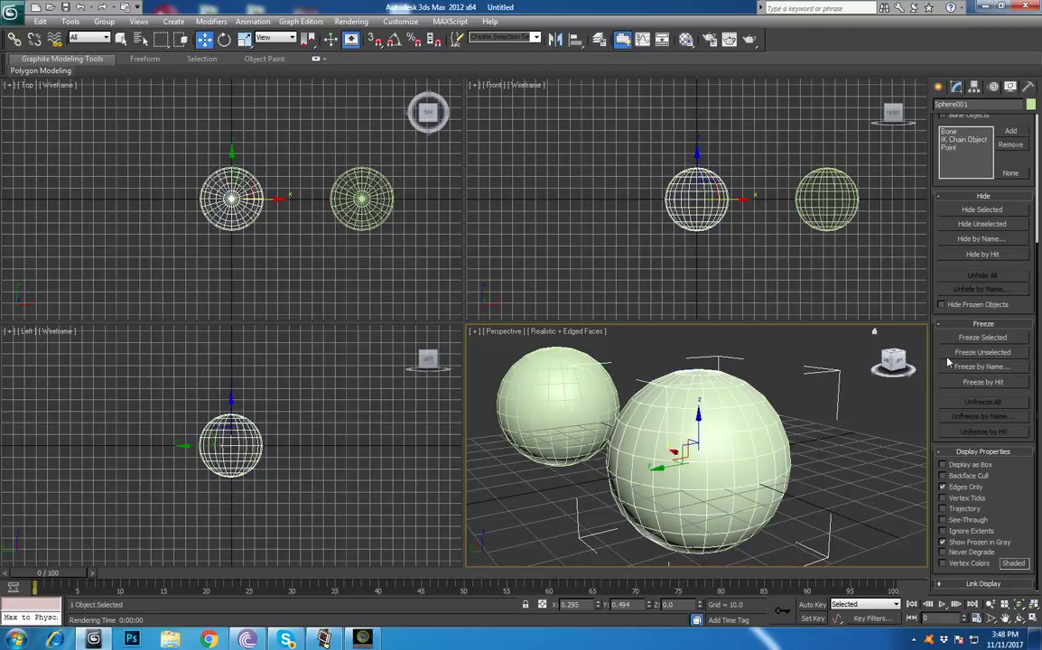
left_click(982, 338)
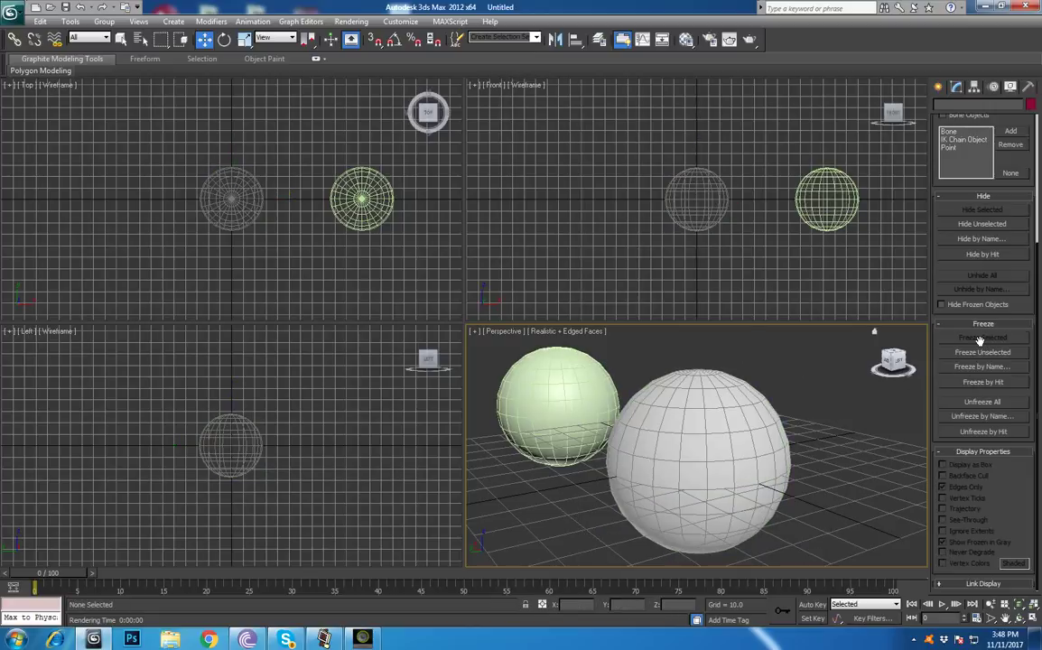
left_click(569, 390)
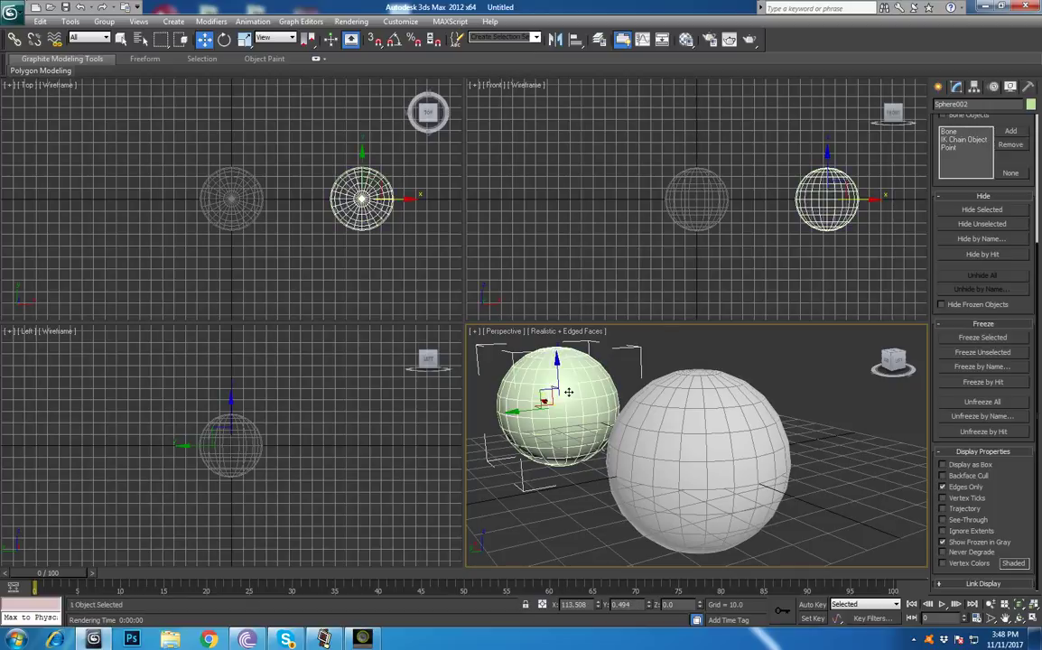
- Freeze the selected sphere copy and render the perspective view with both spheres frozen, closing the rendered image
left_click(990, 338)
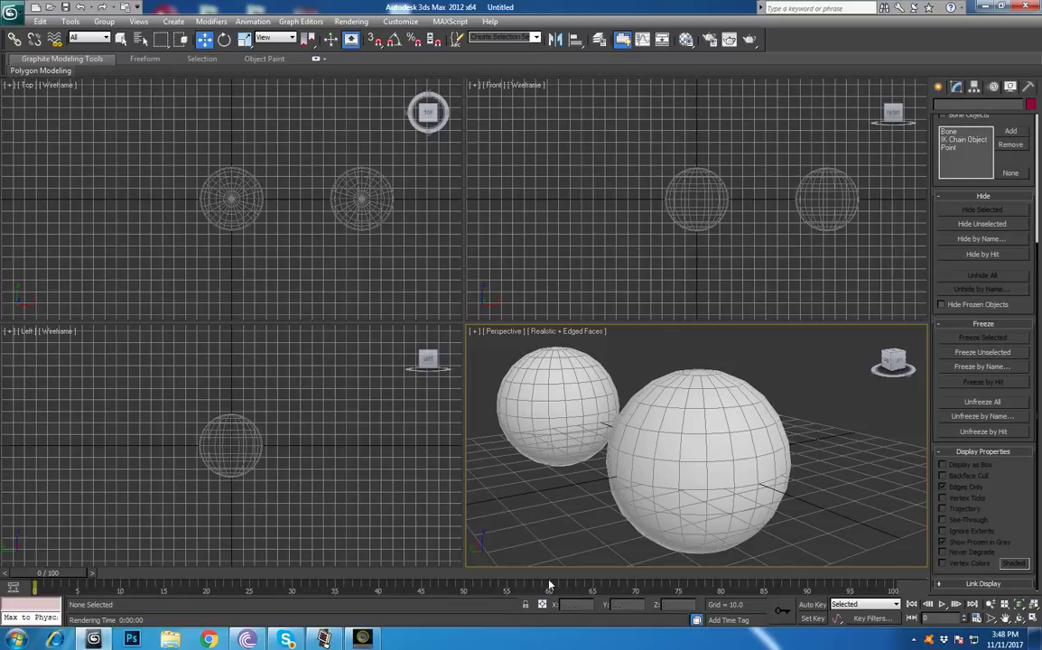
key("shift+q")
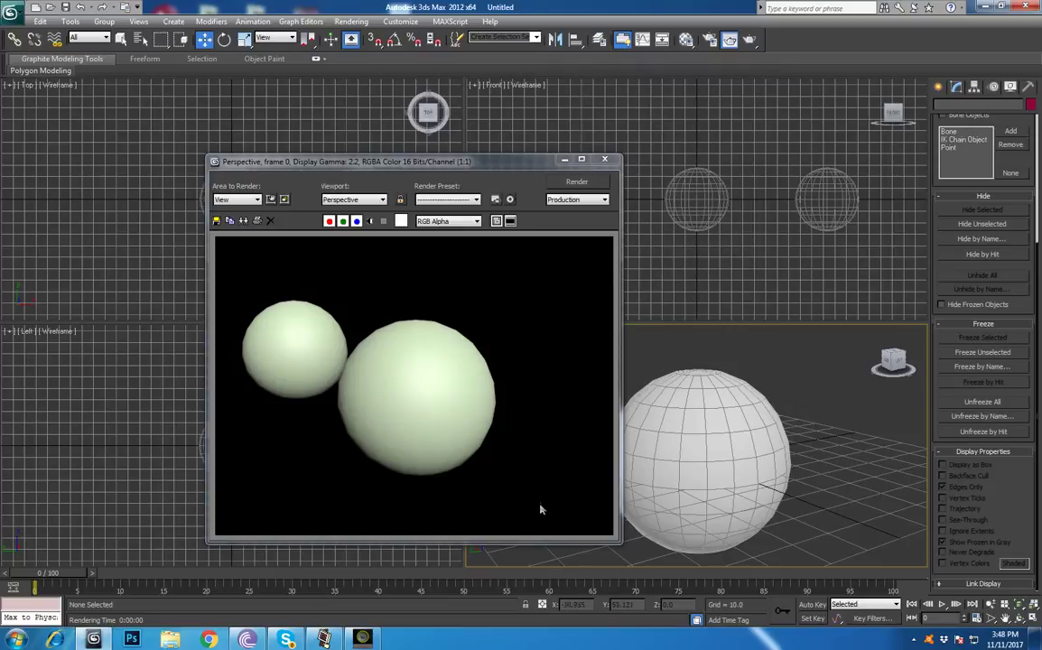
left_click(607, 160)
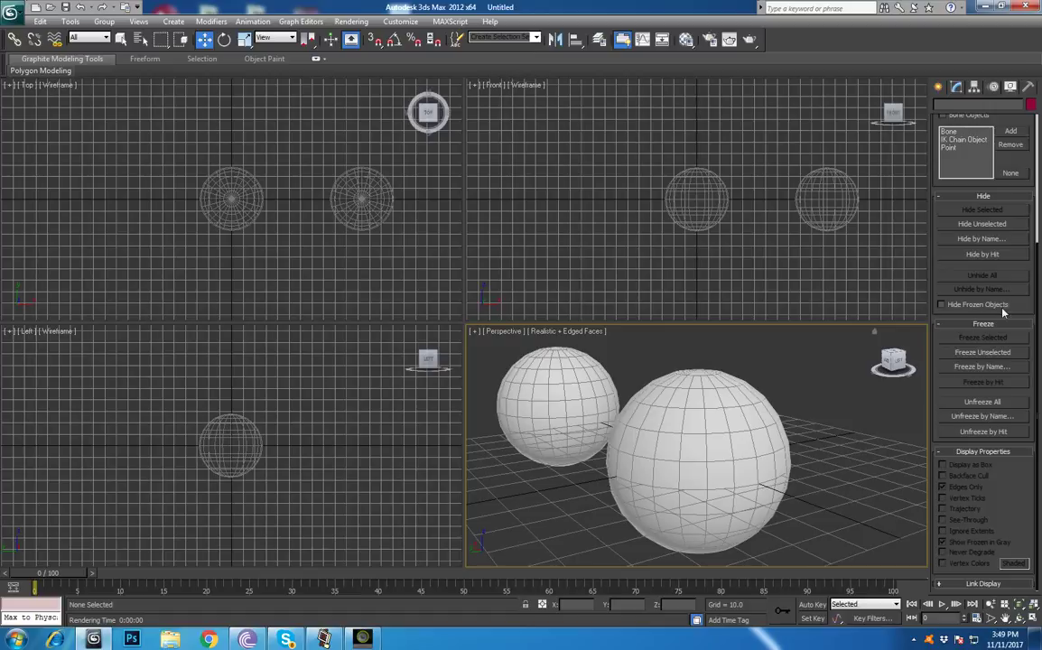
- Review the display settings for hiding and freezing, and look over the modify, create and utilities options
left_click_drag(937, 241, 962, 448)
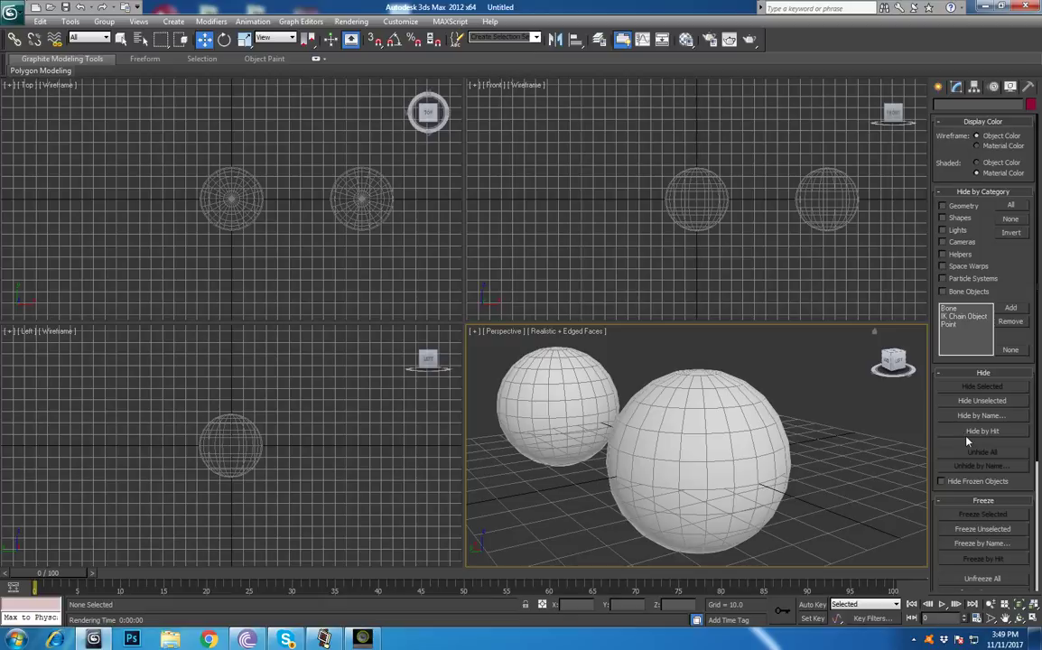
scroll(978, 381, "down", 2)
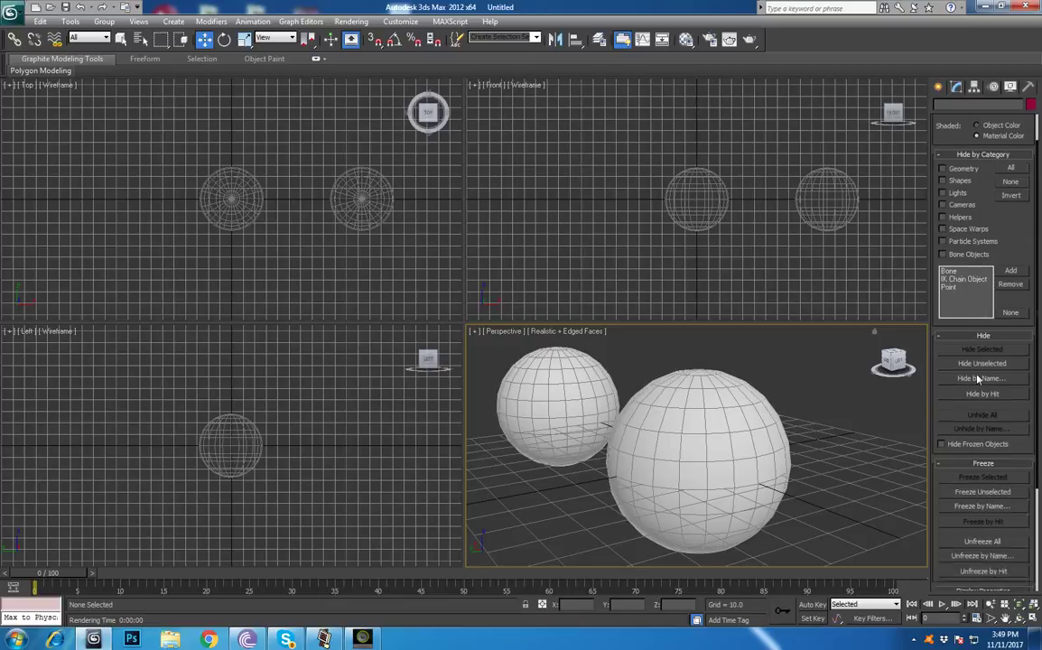
scroll(978, 380, "down", 3)
scroll(976, 381, "up", 1)
scroll(980, 424, "down", 3)
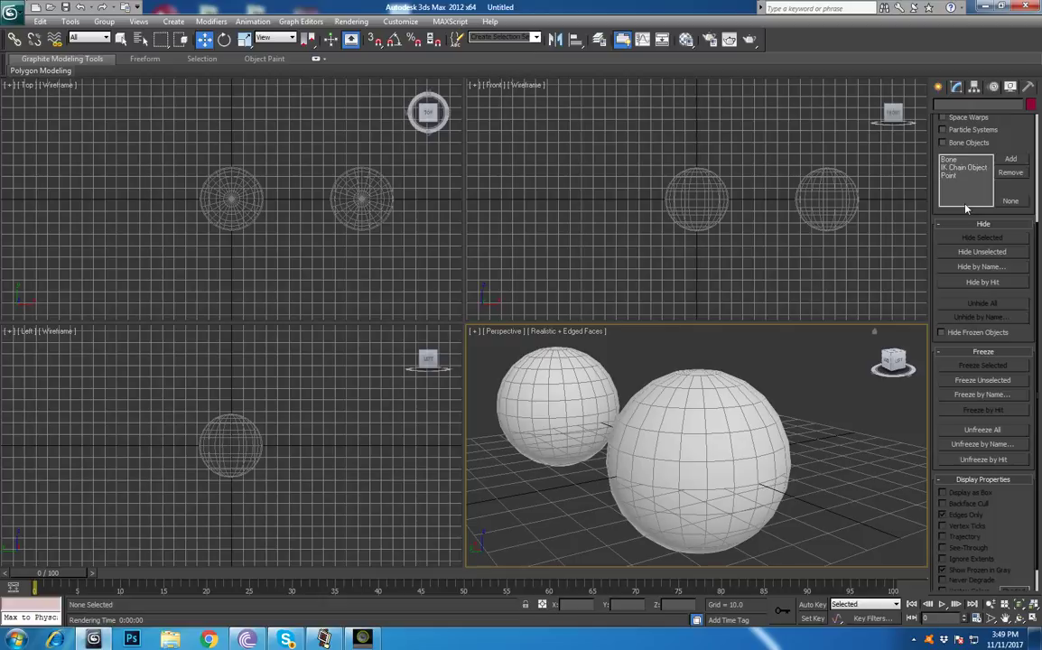
left_click(955, 87)
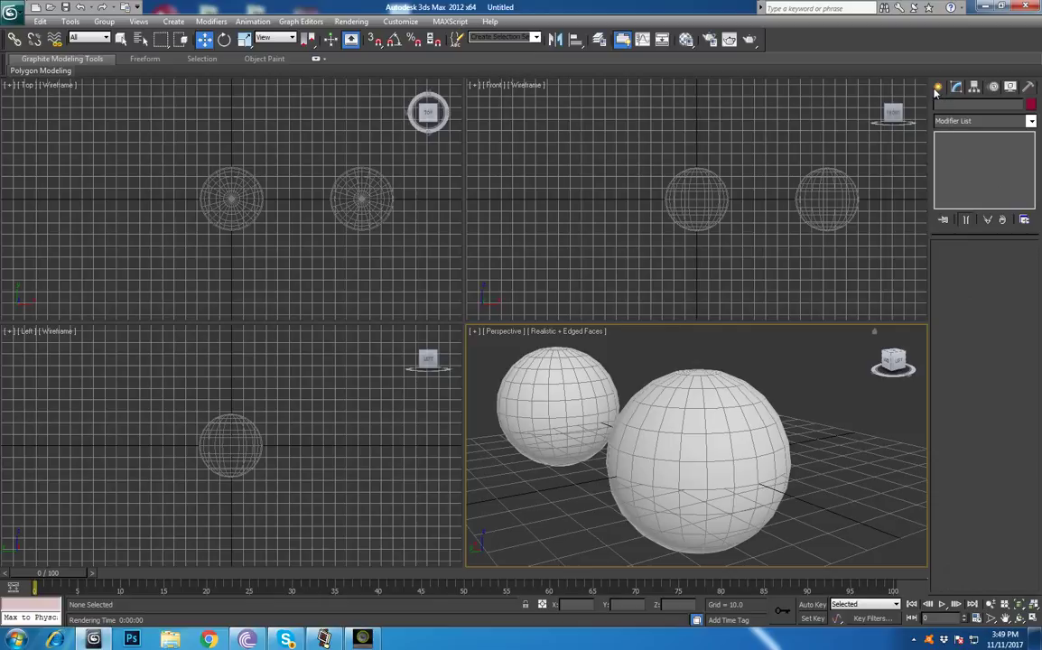
left_click(937, 89)
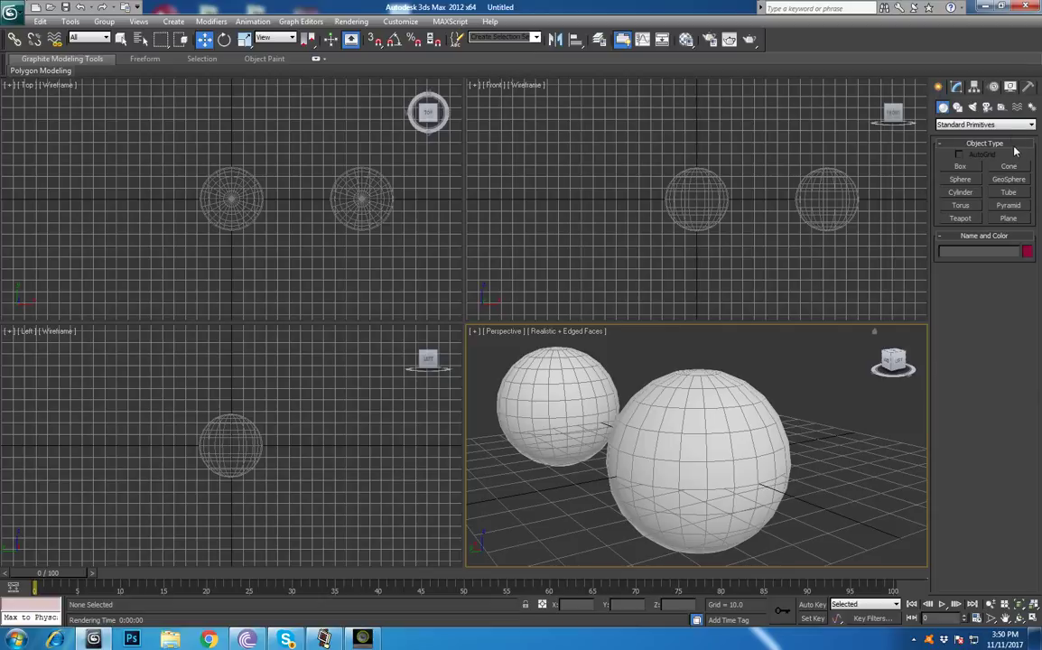
left_click(1029, 88)
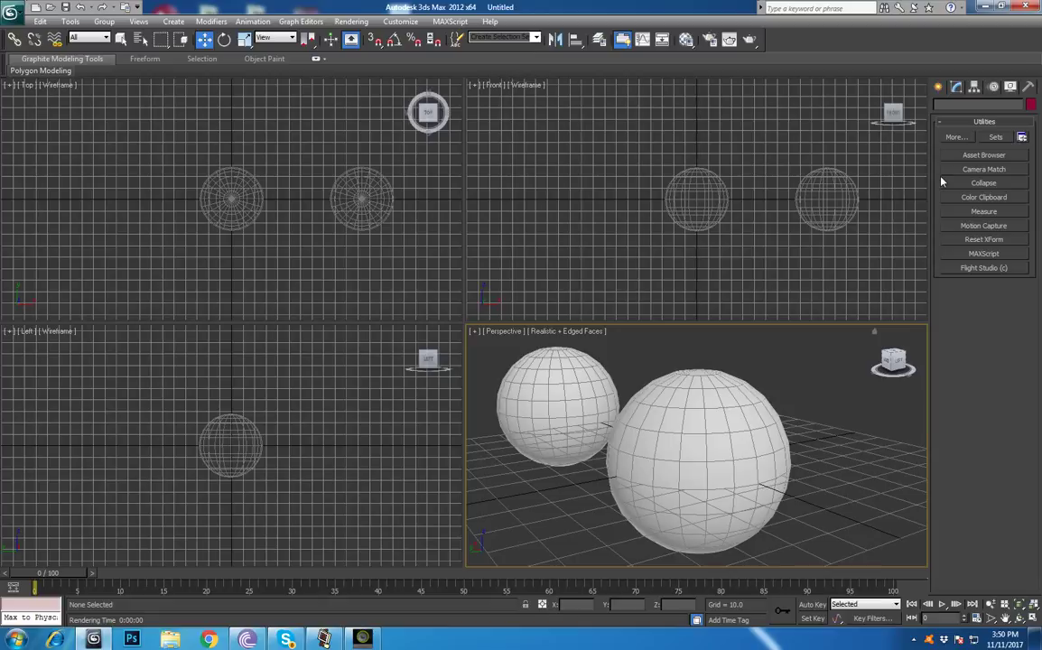
- Reset the scene without saving the changes
left_click(14, 18)
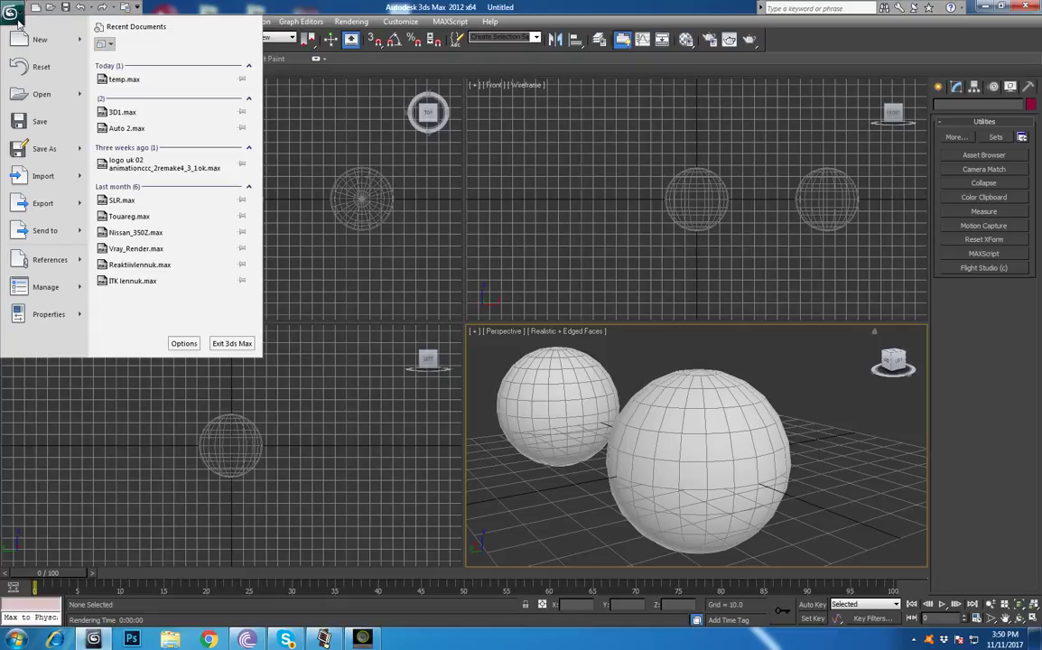
left_click(37, 69)
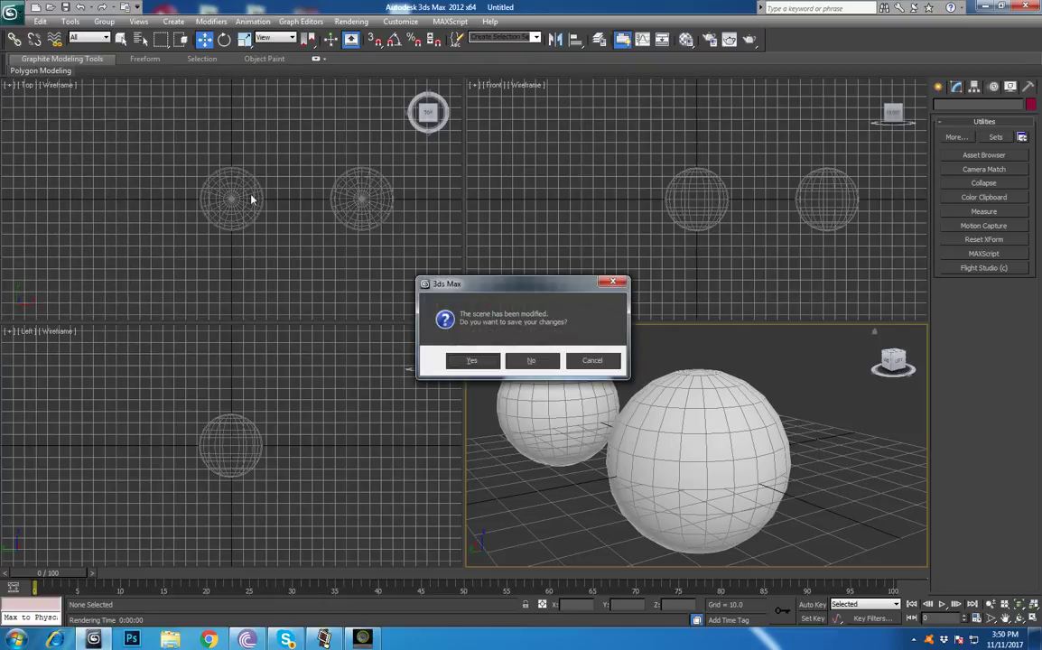
left_click(540, 360)
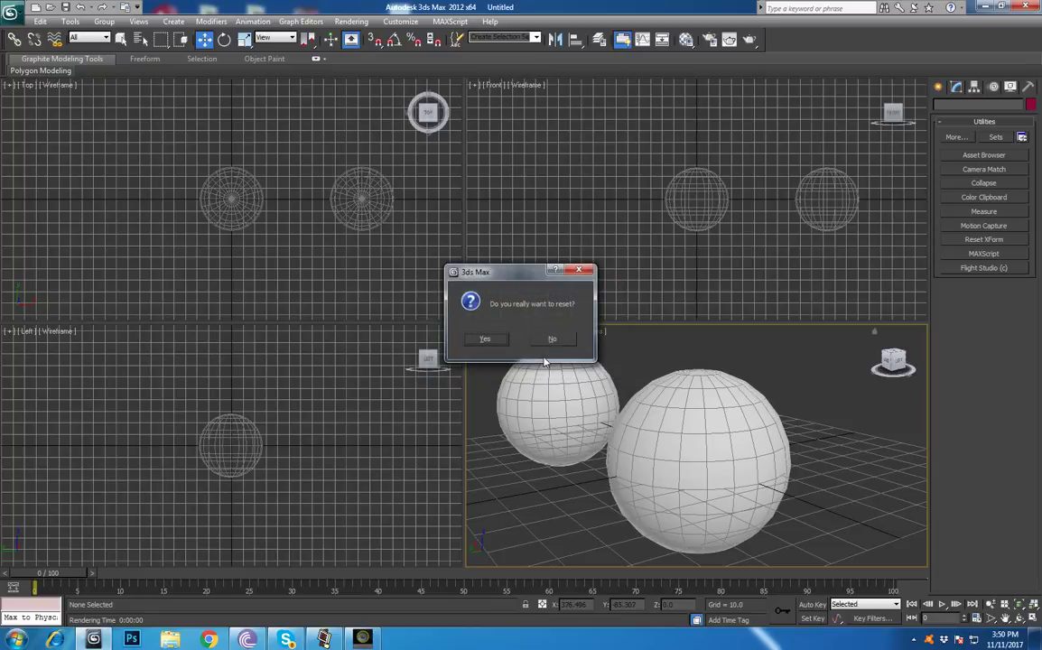
left_click(484, 339)
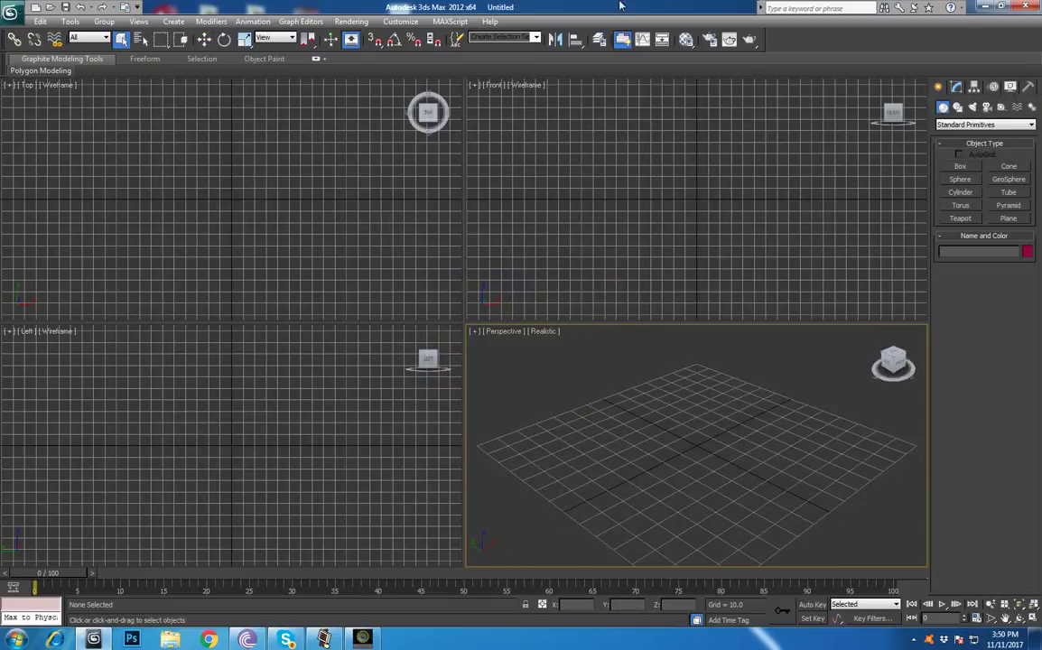
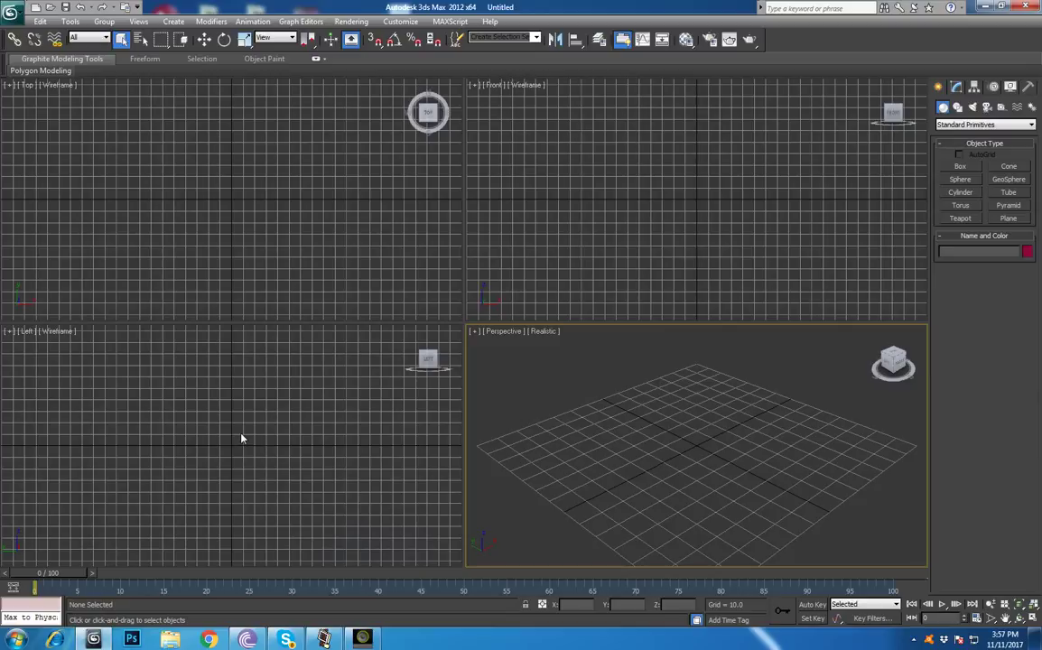
left_click_drag(143, 368, 344, 493)
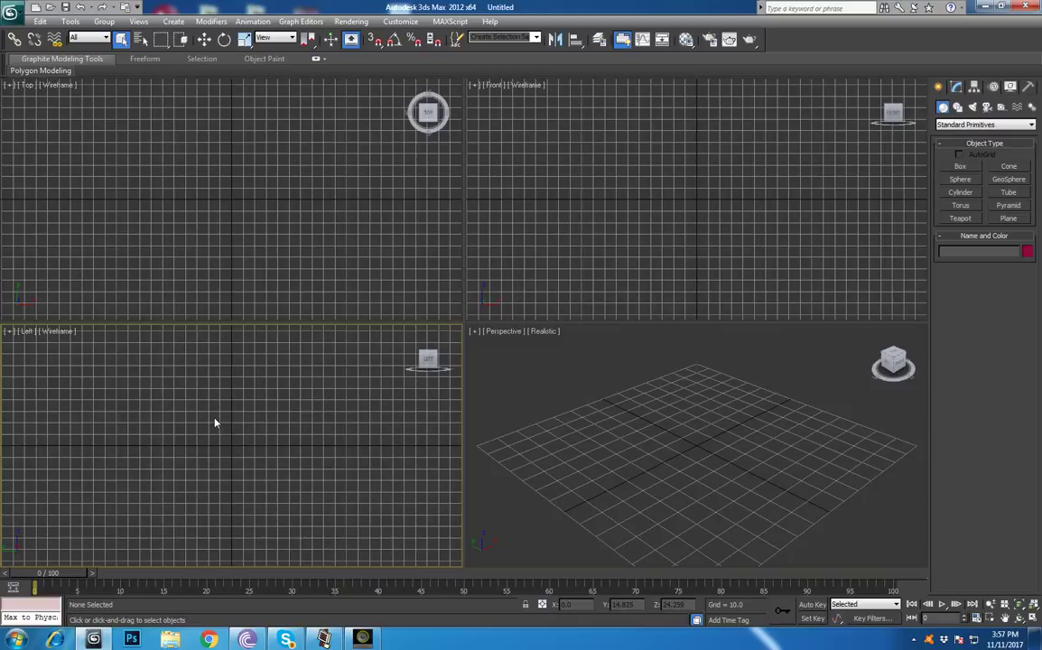
left_click_drag(95, 357, 406, 499)
- Create a box about 59 long, 14 wide and 26 high near the centre of the perspective view's grid
left_click(960, 168)
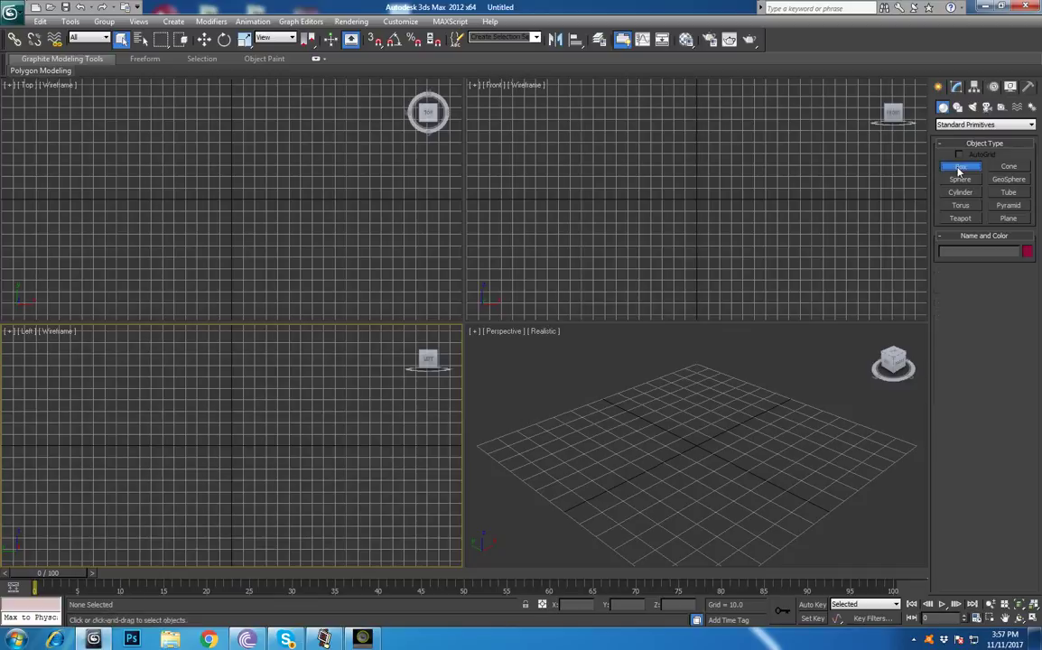
left_click_drag(658, 426, 727, 458)
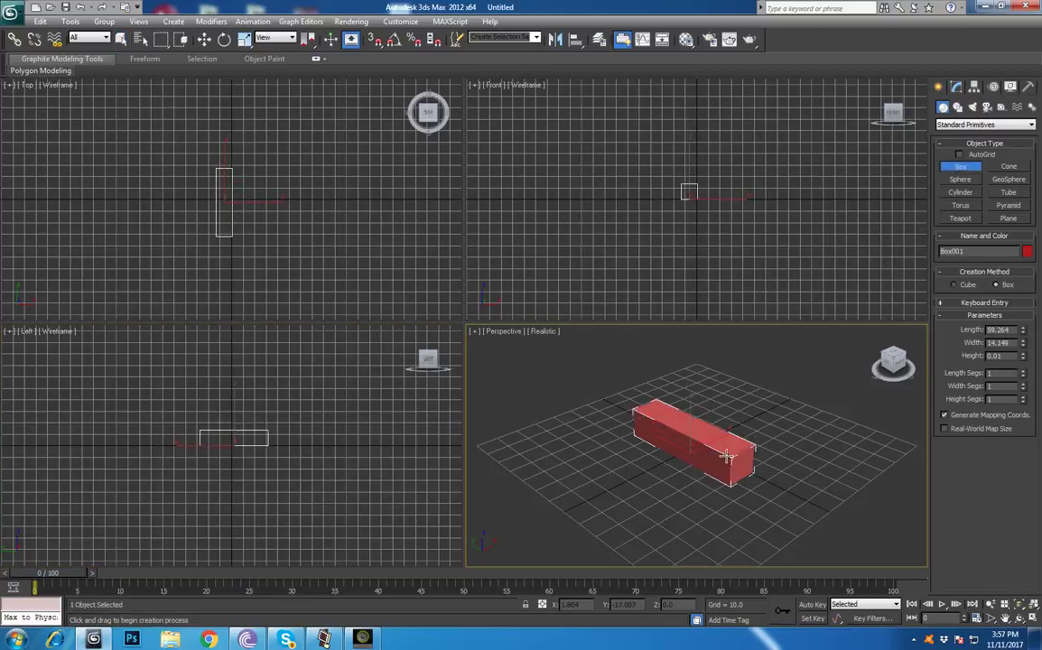
left_click(726, 431)
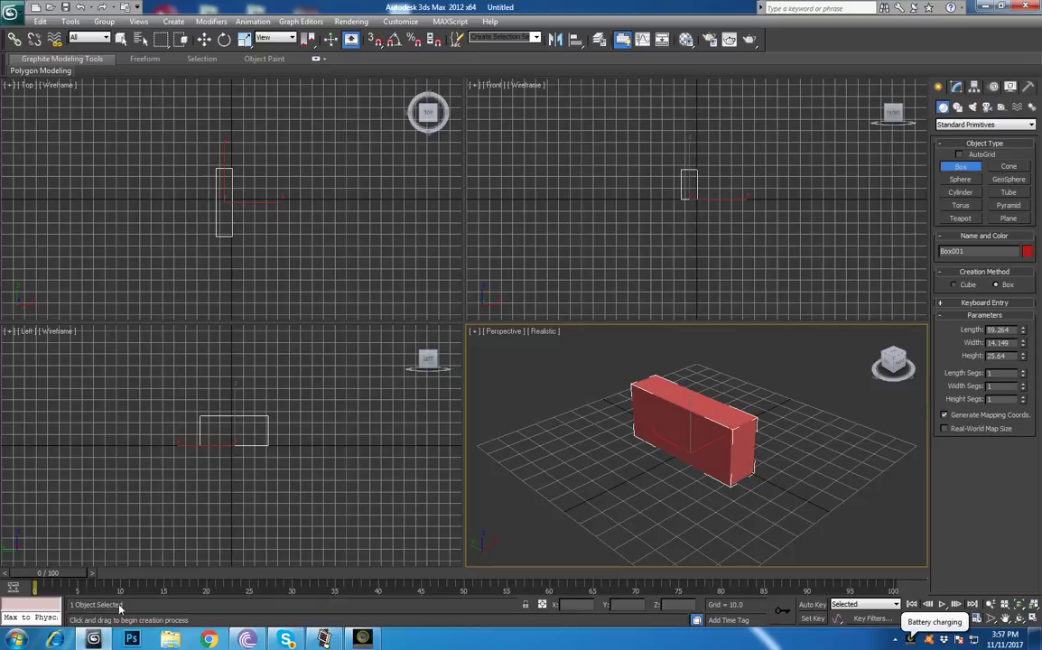
- Clone the box along the X axis as one independent copy about 25 units away
left_click(206, 41)
left_click_drag(696, 421, 759, 422, "shift")
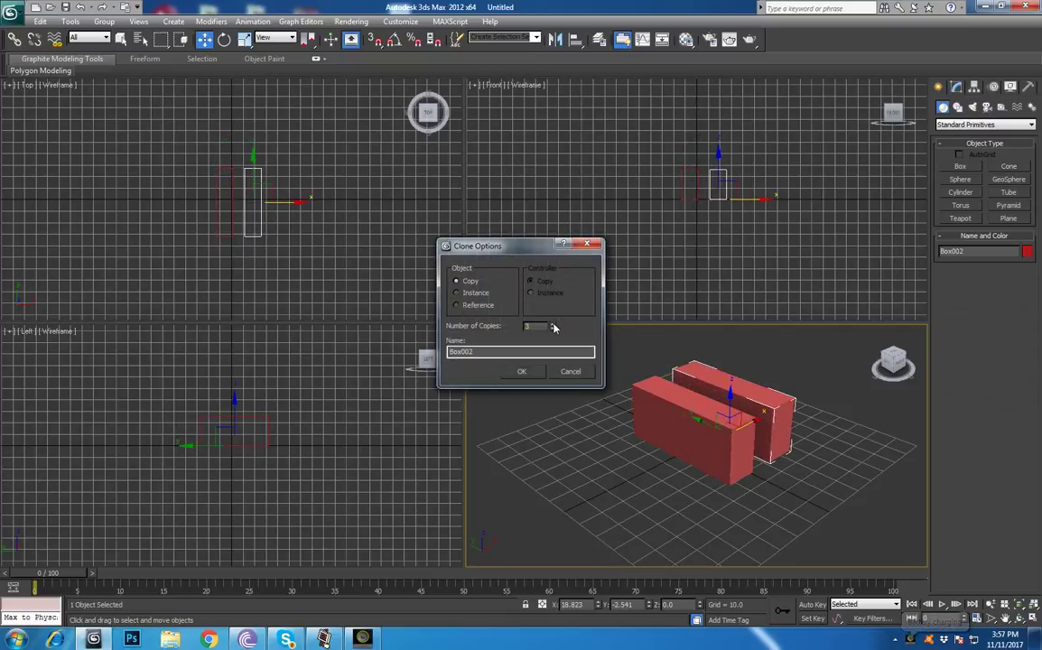
left_click(521, 371)
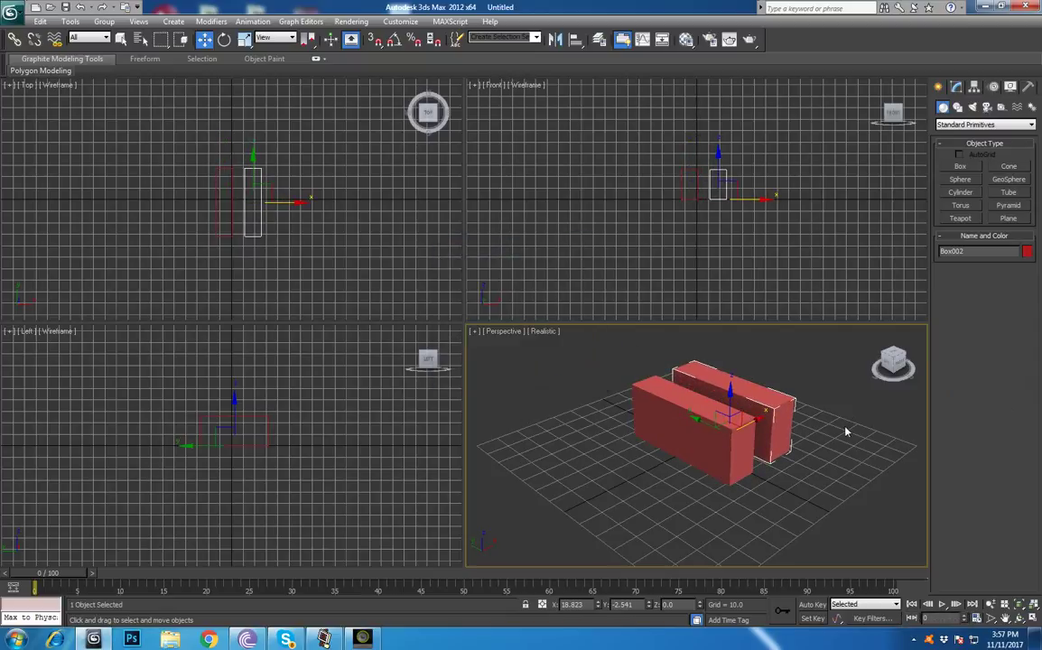
- Move the cloned box along X to about 60.7 and clone it back along the row as 5 copies about 25 units apart
mouse_move(755, 418)
left_mouse_down()
mouse_move(818, 390)
mouse_move(803, 380)
mouse_move(701, 428)
mouse_move(627, 491)
mouse_move(775, 408)
left_mouse_up()
left_click(552, 322)
left_click(552, 323)
left_click(551, 323)
left_click(552, 322)
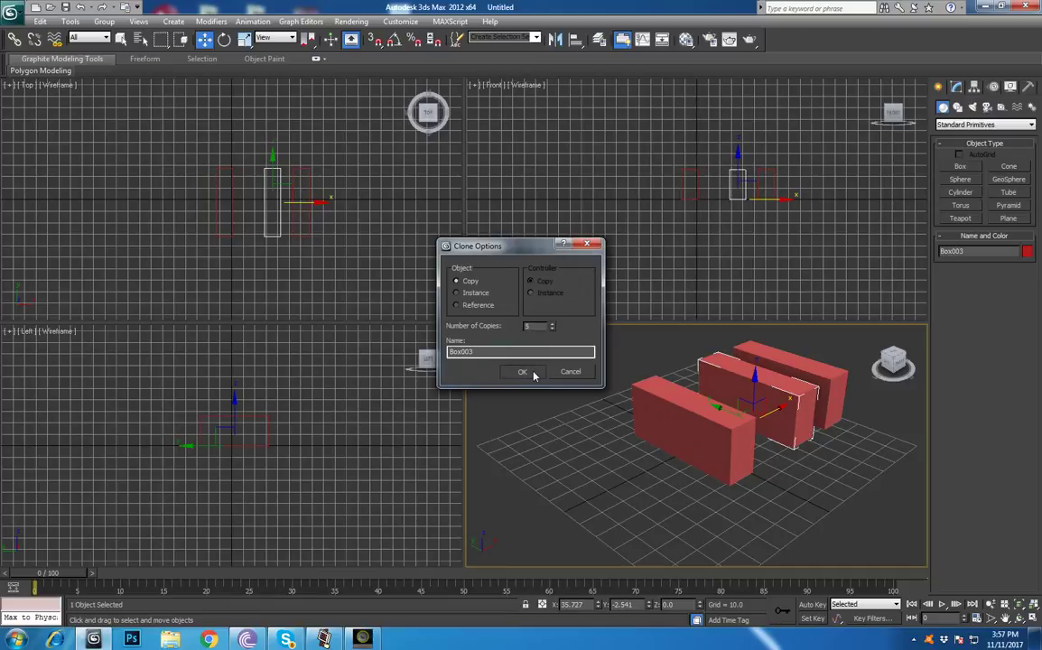
left_click(533, 374)
- Move the original box out of the row along Y to about -71.4, and select the four front boxes remaining in the row
left_click(667, 406)
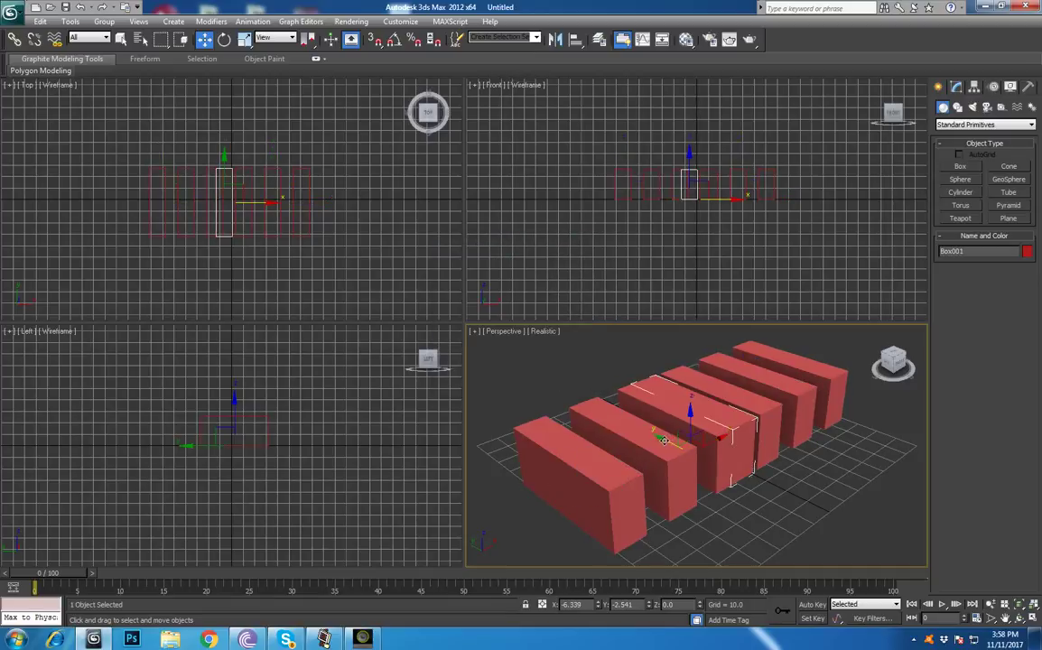
left_click_drag(664, 440, 804, 502)
left_click(570, 437)
left_click(598, 412, "ctrl")
left_click(637, 389, "ctrl")
left_click(677, 370, "ctrl")
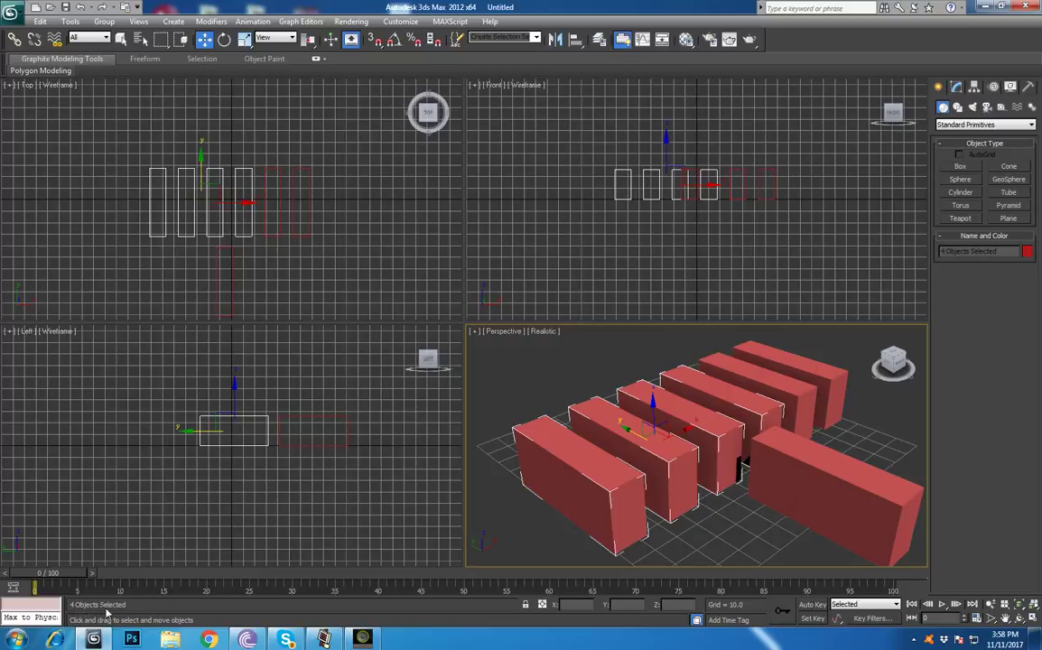
- Select the moved-out box and the rearmost box of the row in turn to check their object names
left_click(833, 465)
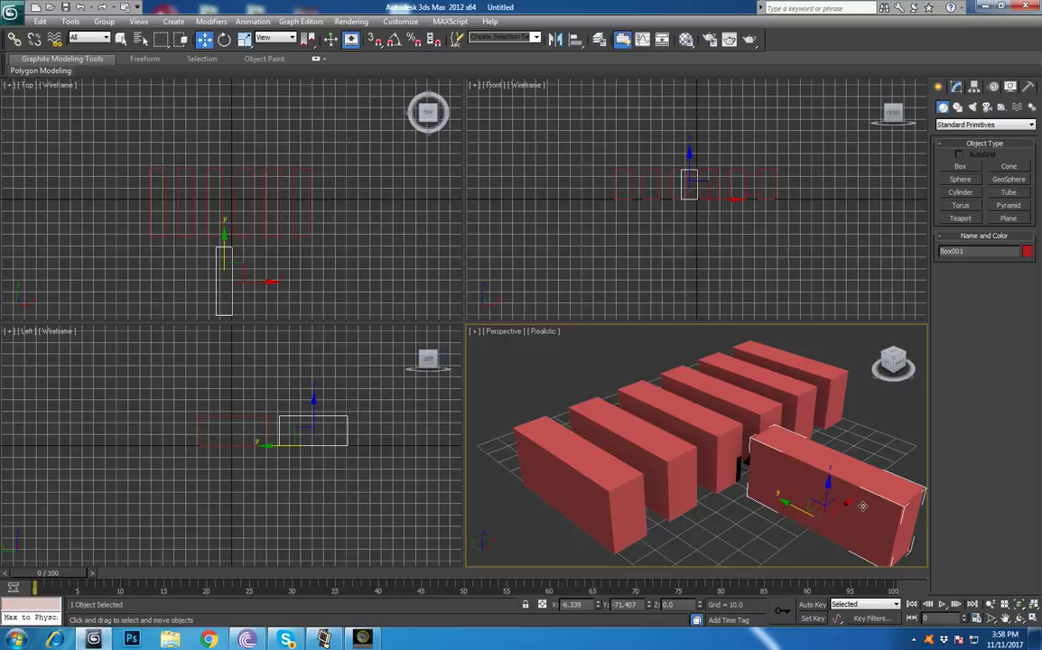
left_click(957, 251)
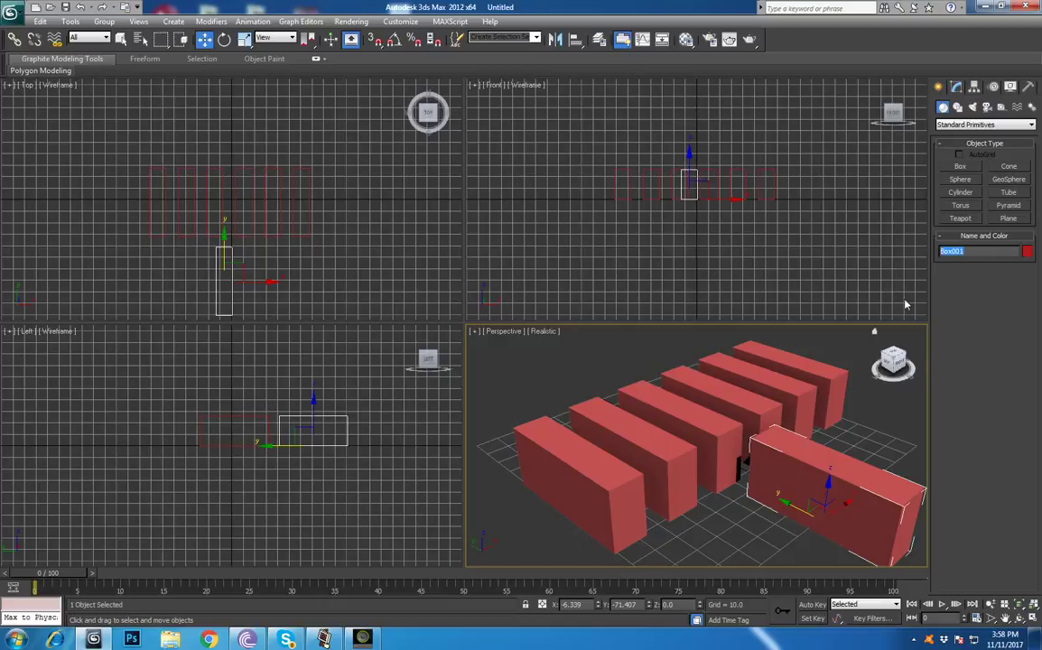
left_click(800, 345)
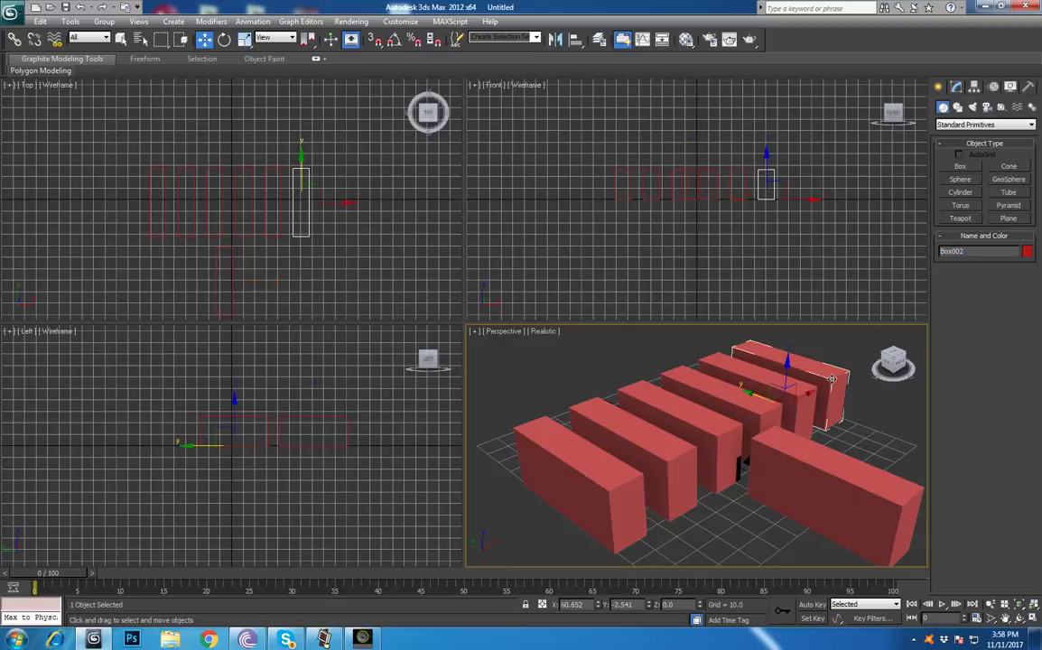
- Change the object colour of Box003, second from the back of the row, to olive green
left_click(782, 372)
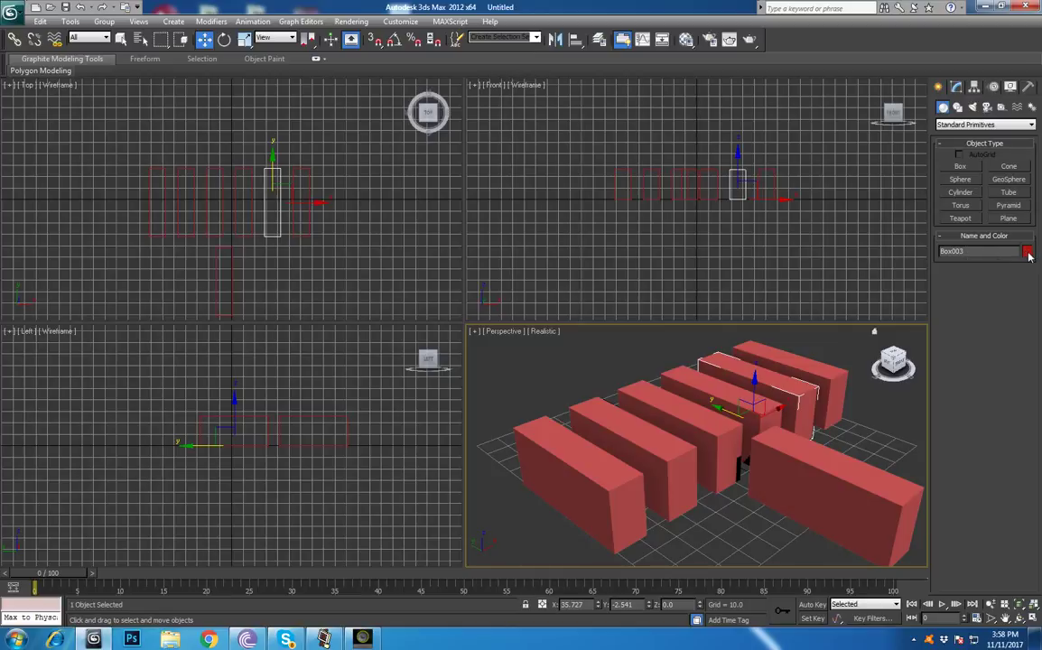
left_click(1029, 253)
left_click(468, 313)
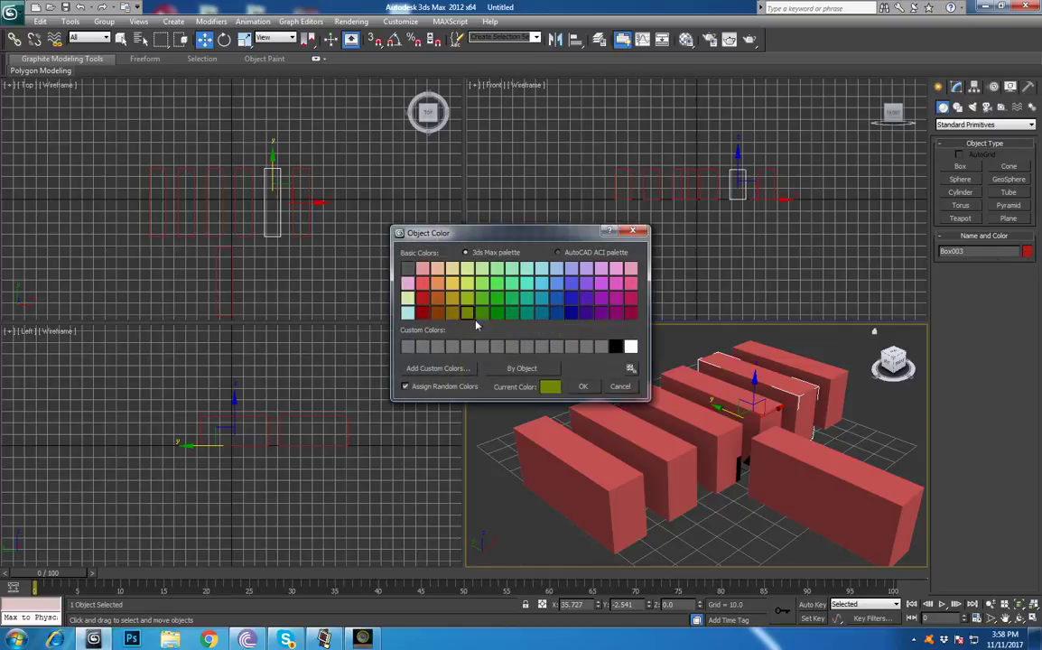
left_click(583, 387)
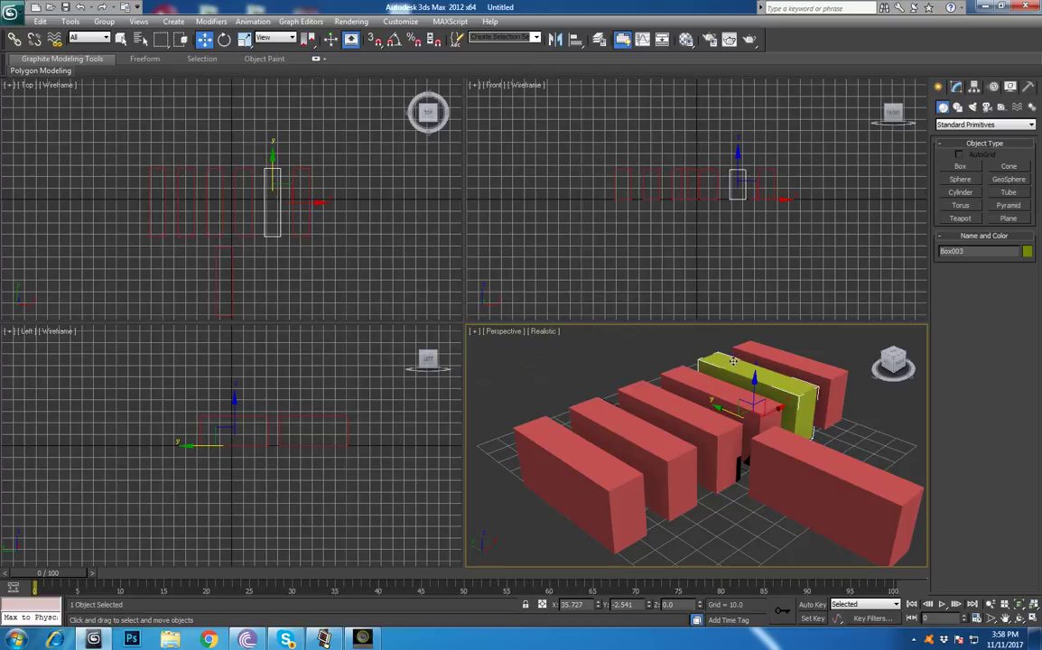
- Change the object colour of Box004, third from the back of the row, to dark green
left_click(691, 384)
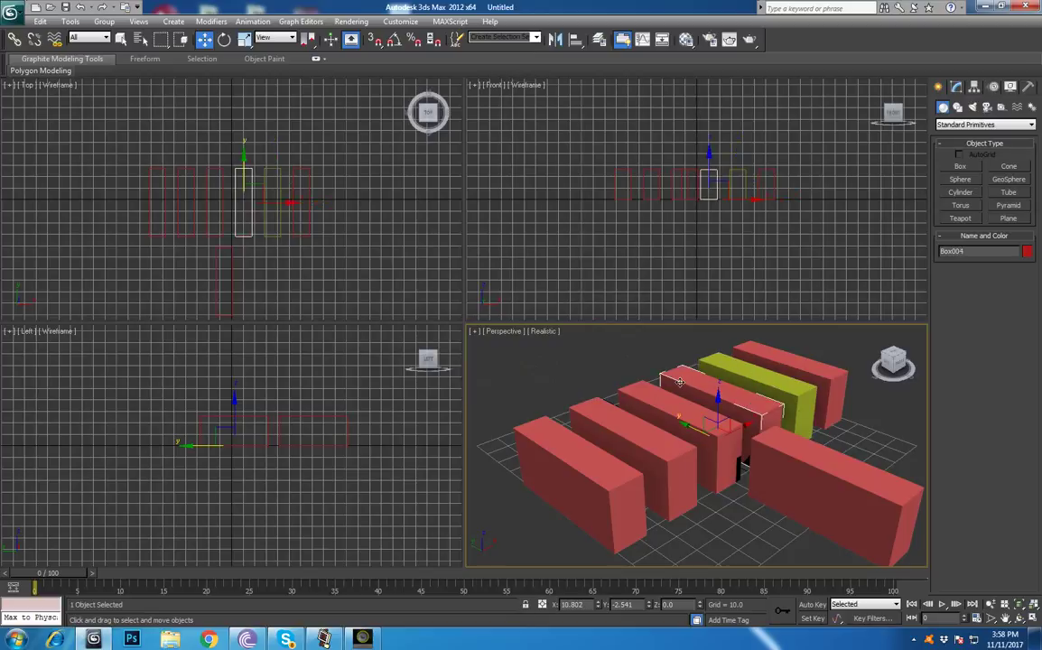
left_click(1027, 253)
left_click(512, 312)
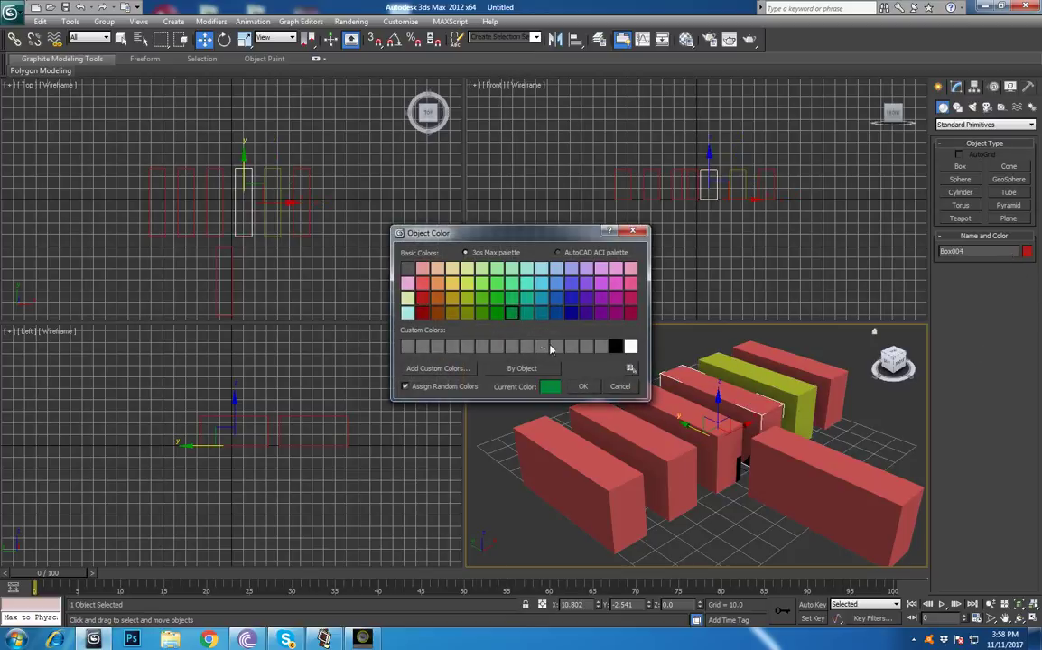
left_click(583, 388)
- Change the object colour of Box005, beside the dark green box, to olive green and open its name for editing
left_click(662, 405)
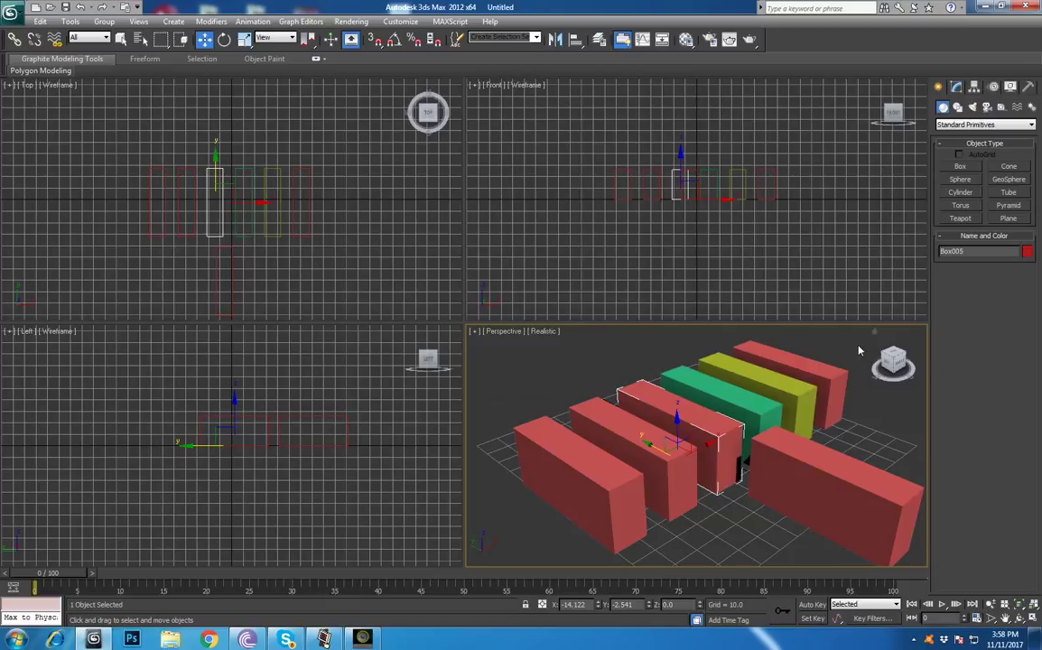
left_click(1025, 252)
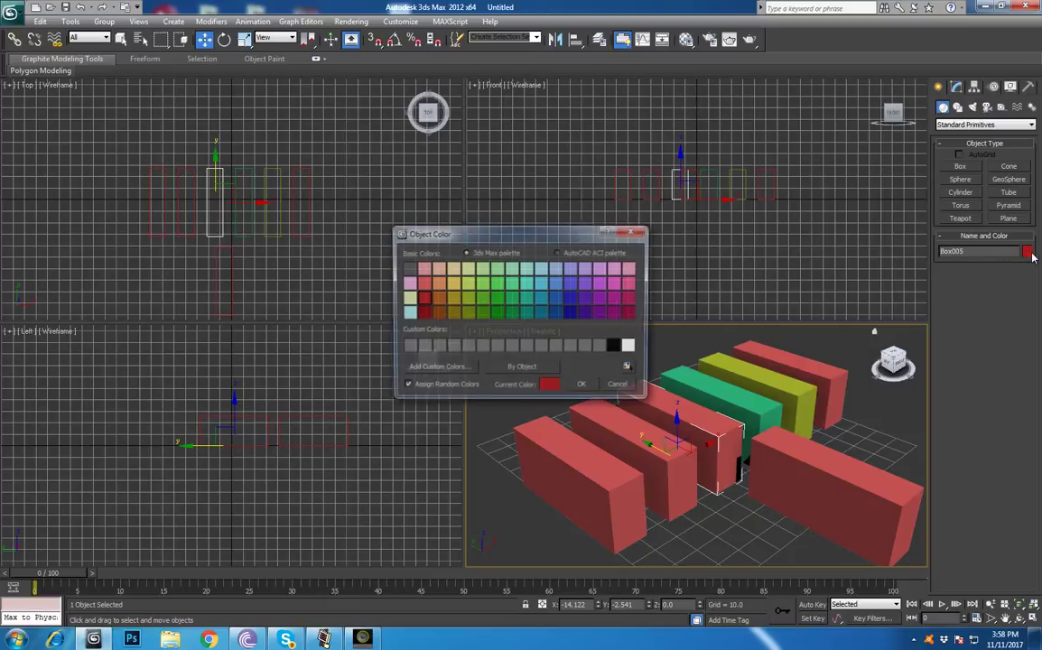
left_click(468, 313)
left_click(583, 386)
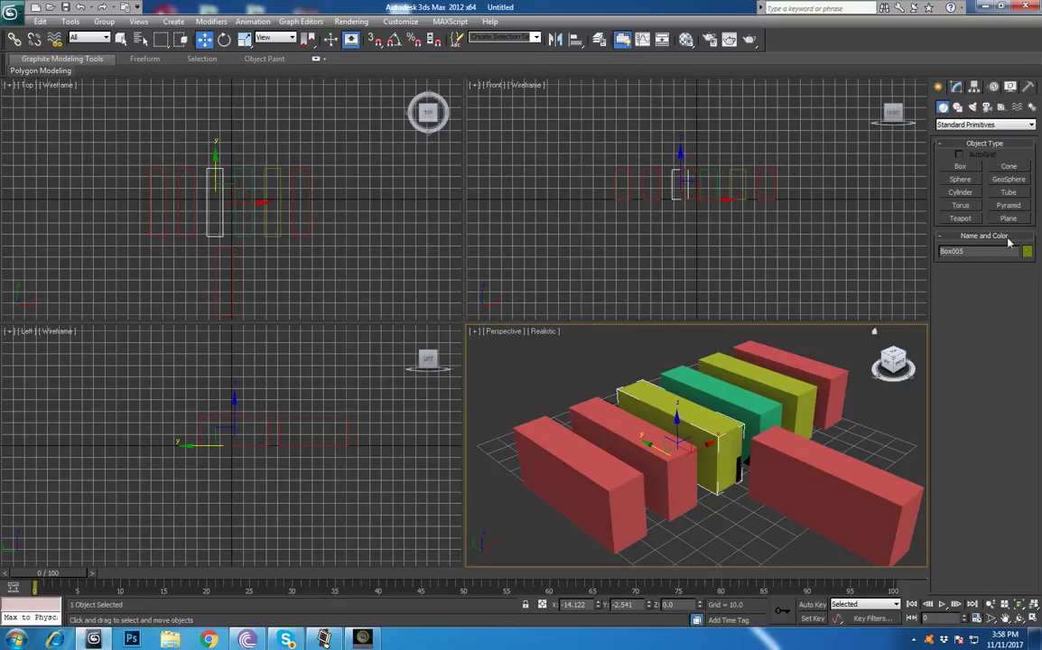
double_click(975, 251)
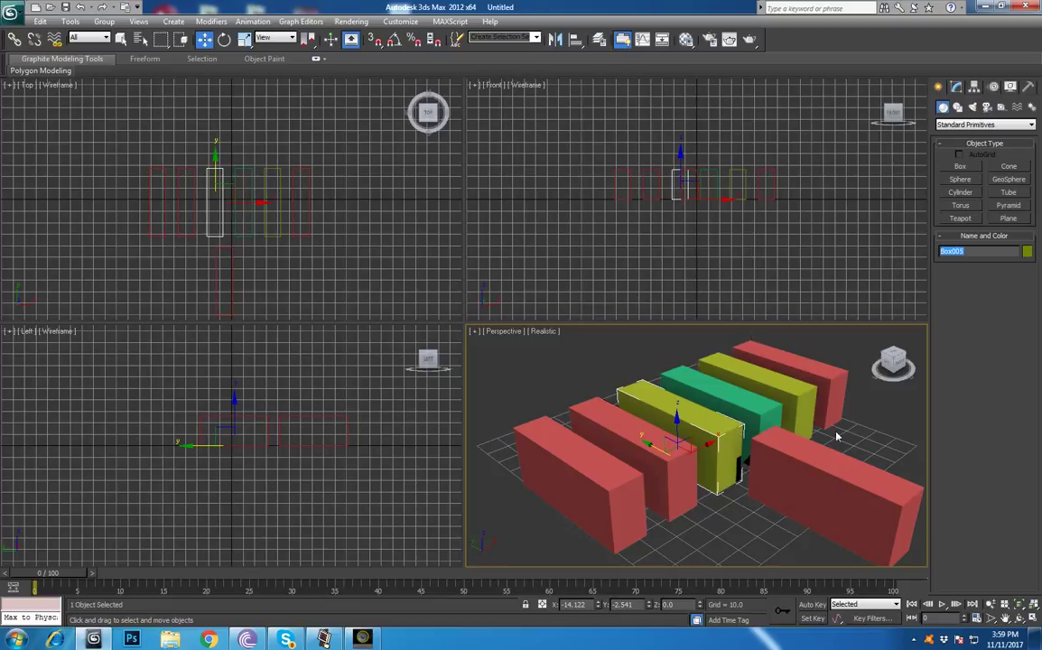
- Select the boxes one after another and all seven together to compare what their object name field shows
left_click(831, 381)
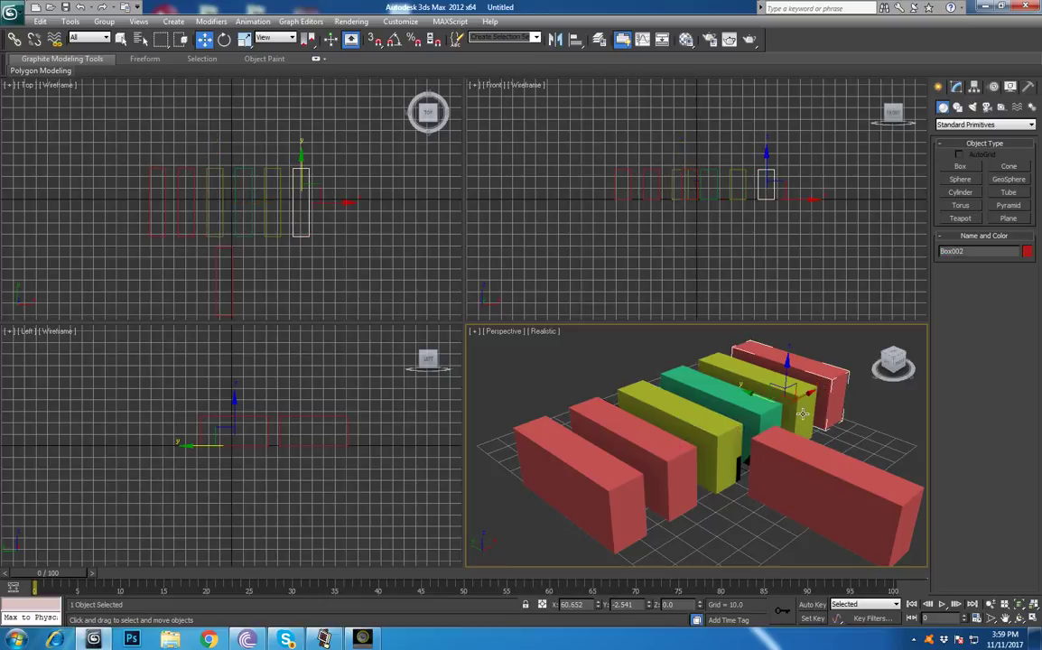
left_click(819, 467)
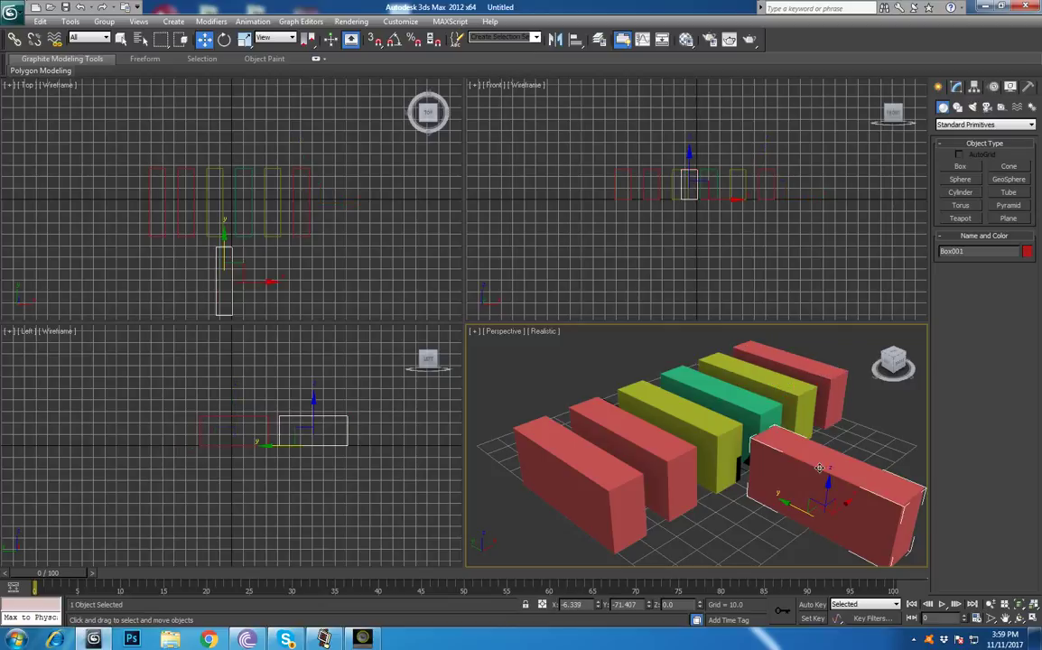
left_click(753, 345)
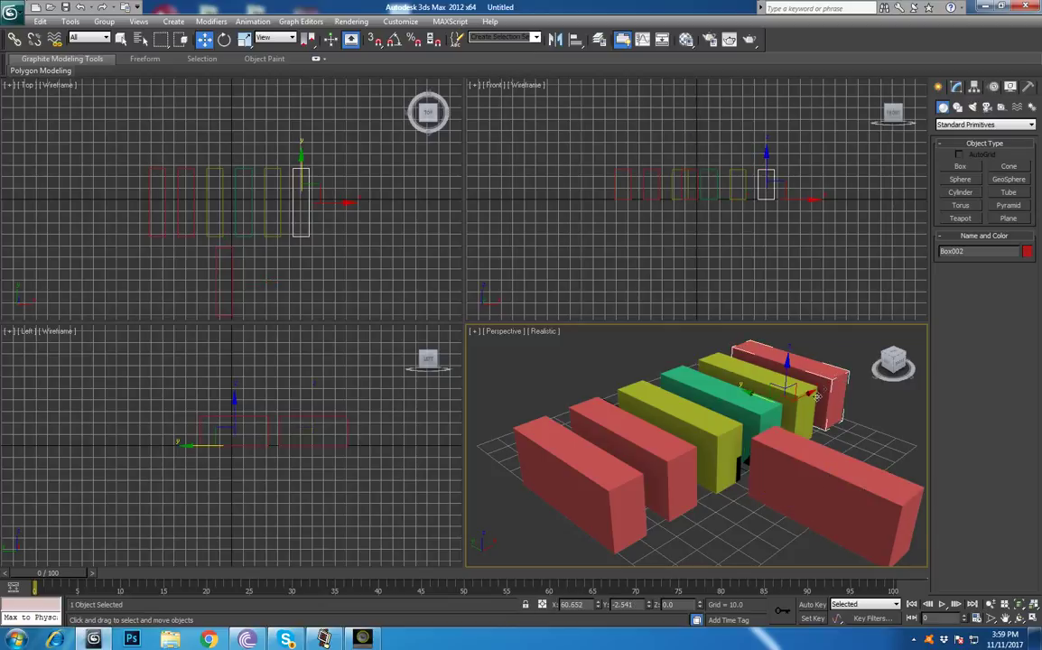
left_click(740, 379)
left_click(688, 384)
left_click(659, 399)
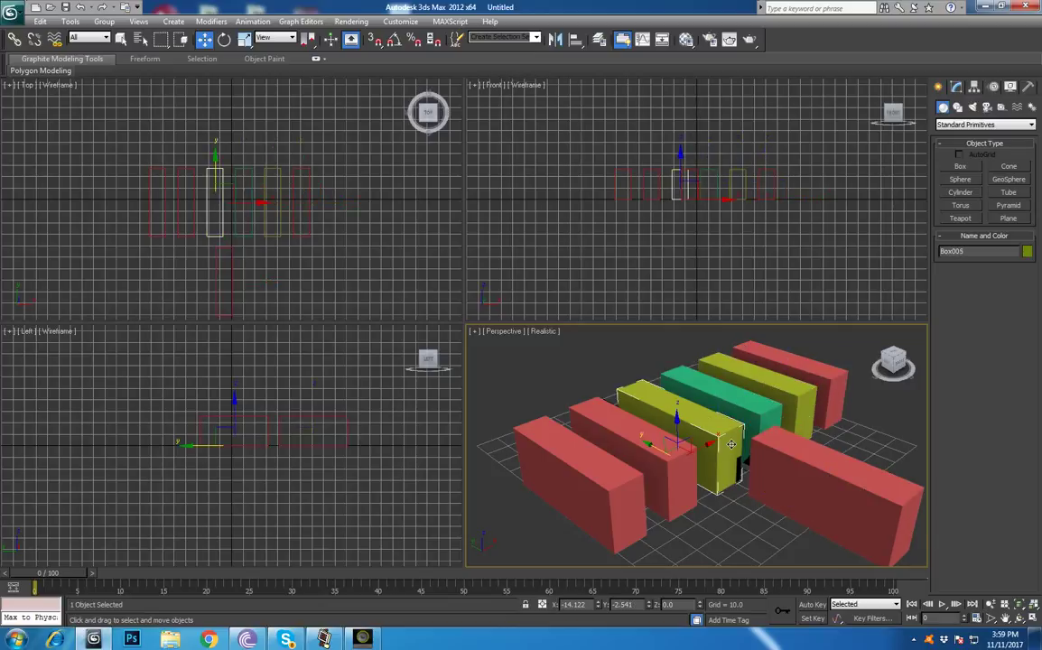
left_click(614, 431)
left_click(565, 454)
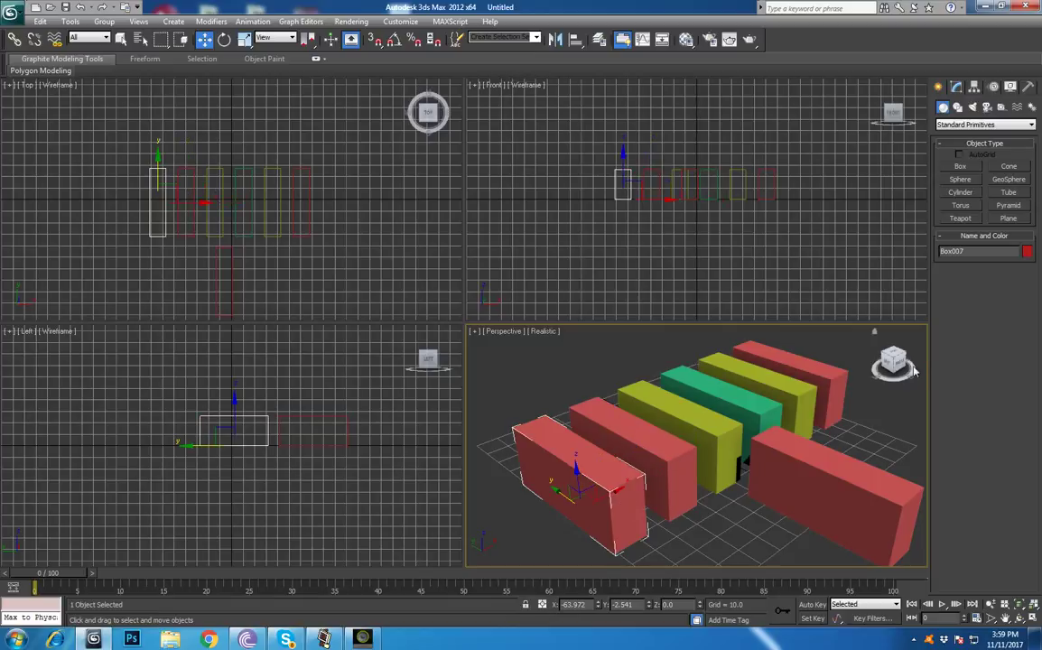
left_click(979, 251)
left_click_drag(504, 349, 863, 543)
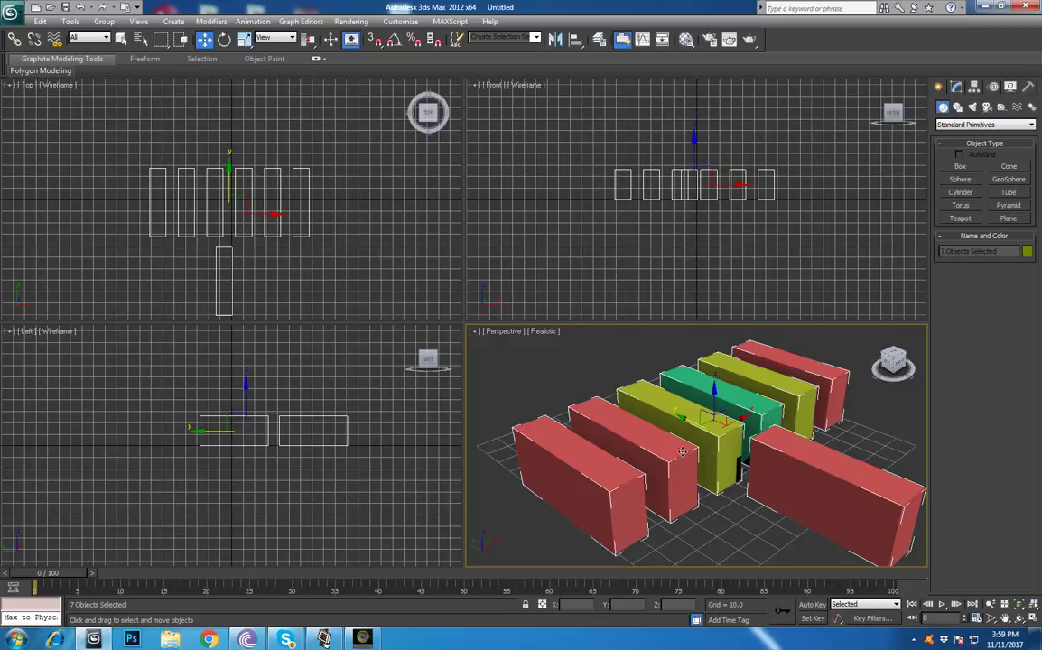
left_click(620, 410)
- Delete the frontmost red box of the row and replace it with one copy cloned from the neighbouring red box
left_click(614, 496)
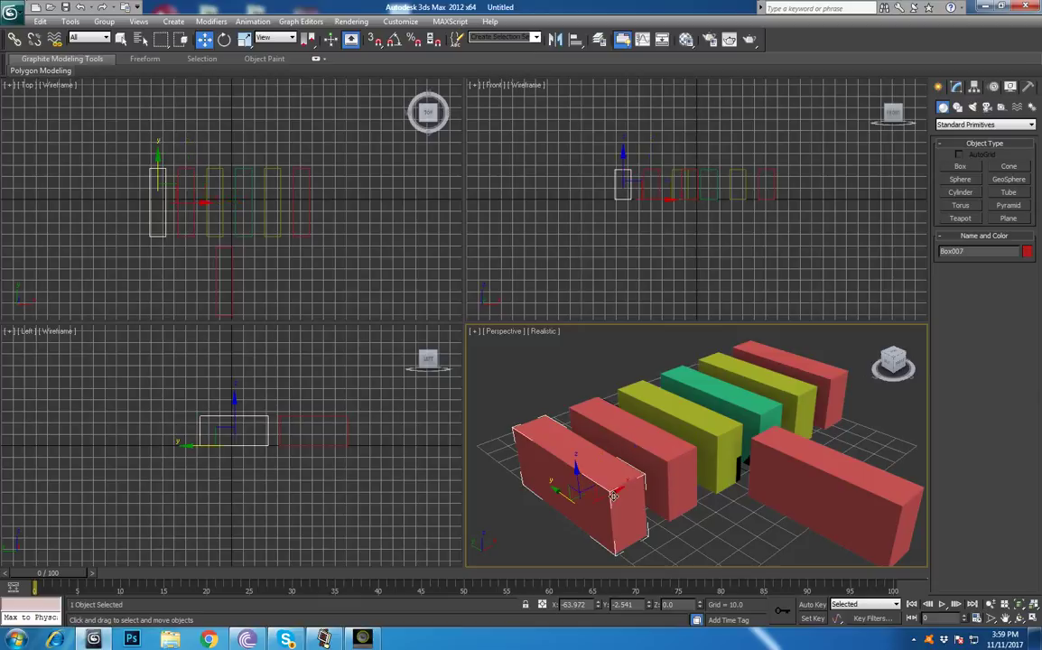
key("Delete")
left_click(661, 463)
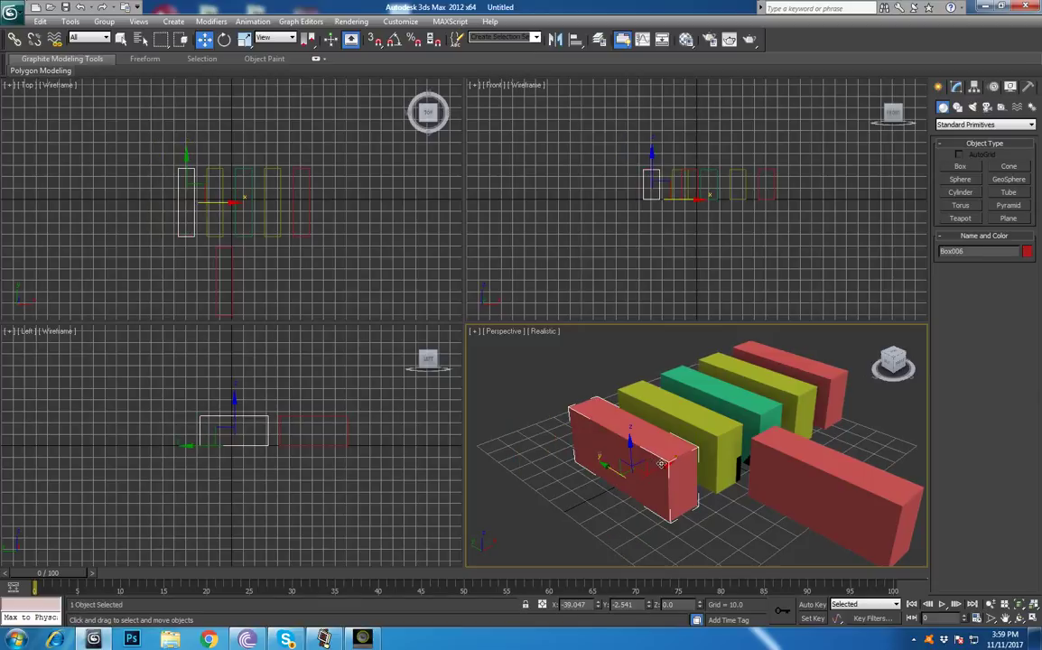
left_click_drag(660, 463, 606, 486, "shift")
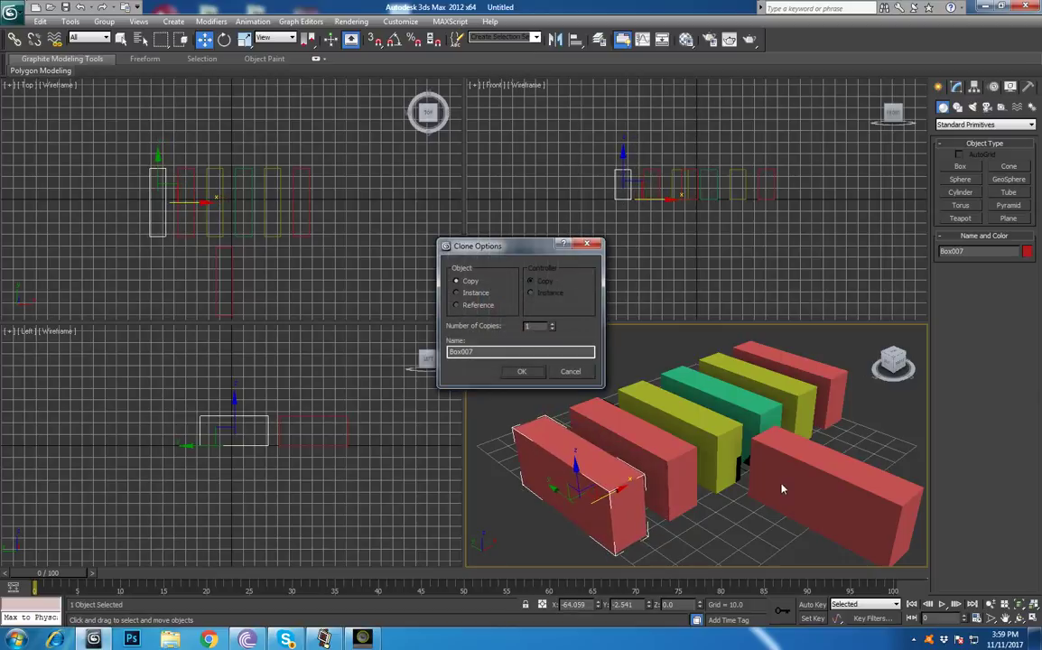
left_click(524, 372)
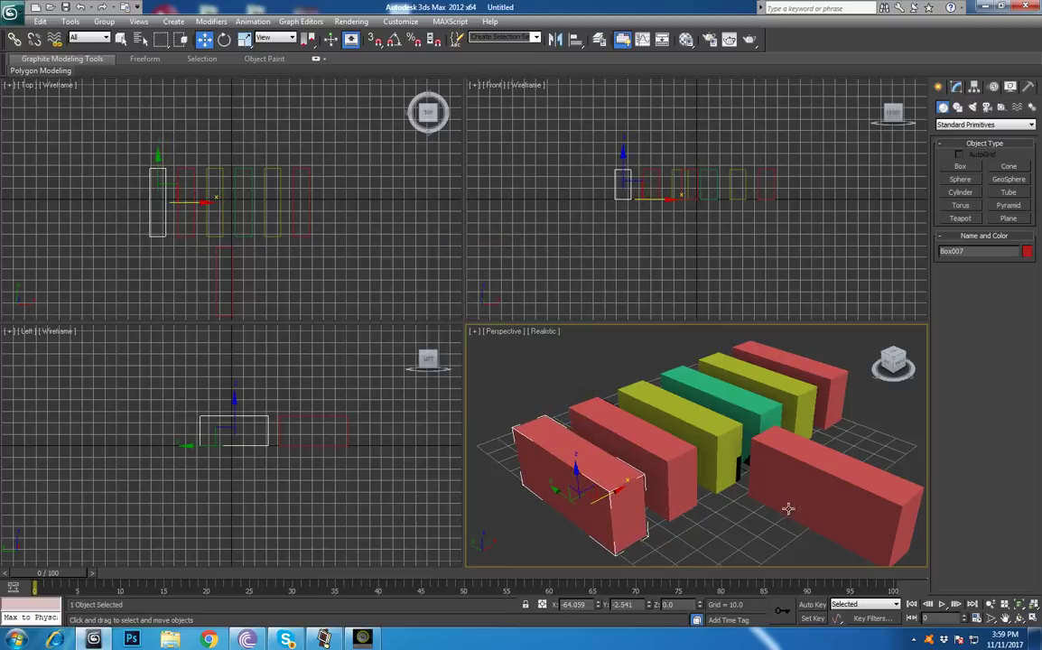
- Draw a small trial box about 26.4 long, 8.7 wide and 16.3 high beside the moved-out box and delete it
left_click(959, 168)
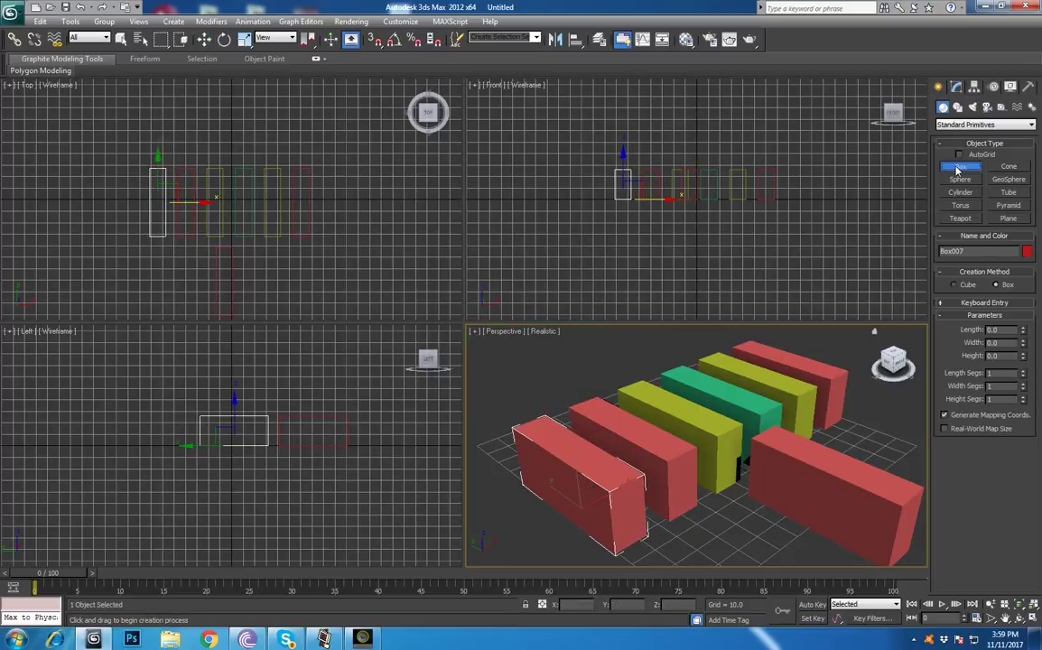
left_click_drag(709, 531, 780, 553)
left_click(770, 508)
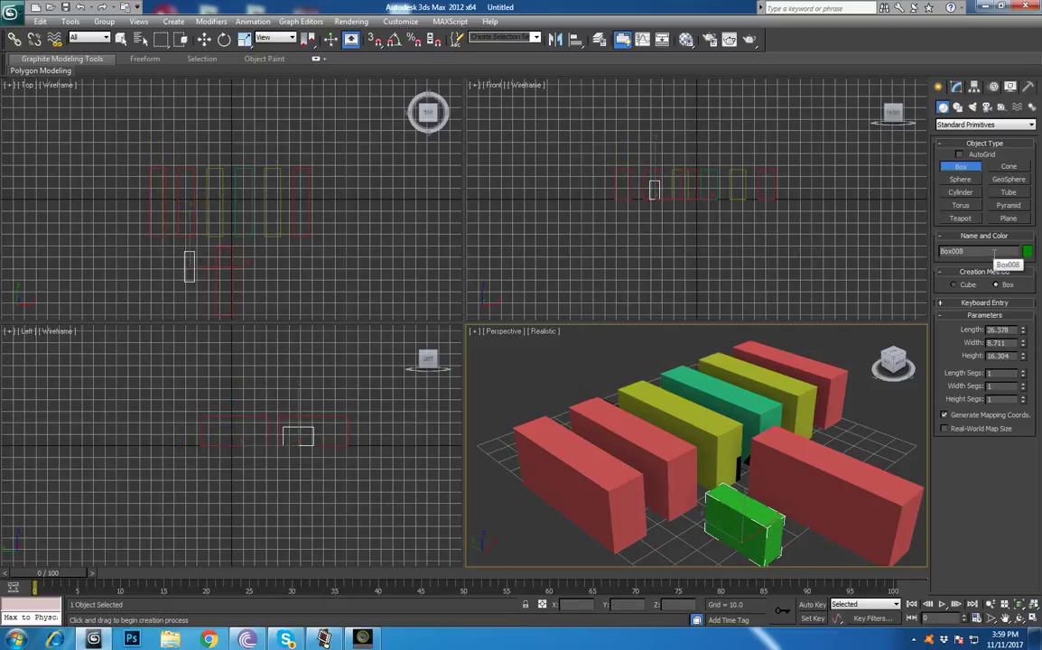
key("Delete")
- Draw a box about 22.7 long, 16.4 wide and 28.6 high beside the moved-out red box
left_click_drag(726, 530, 752, 578)
left_click(879, 484)
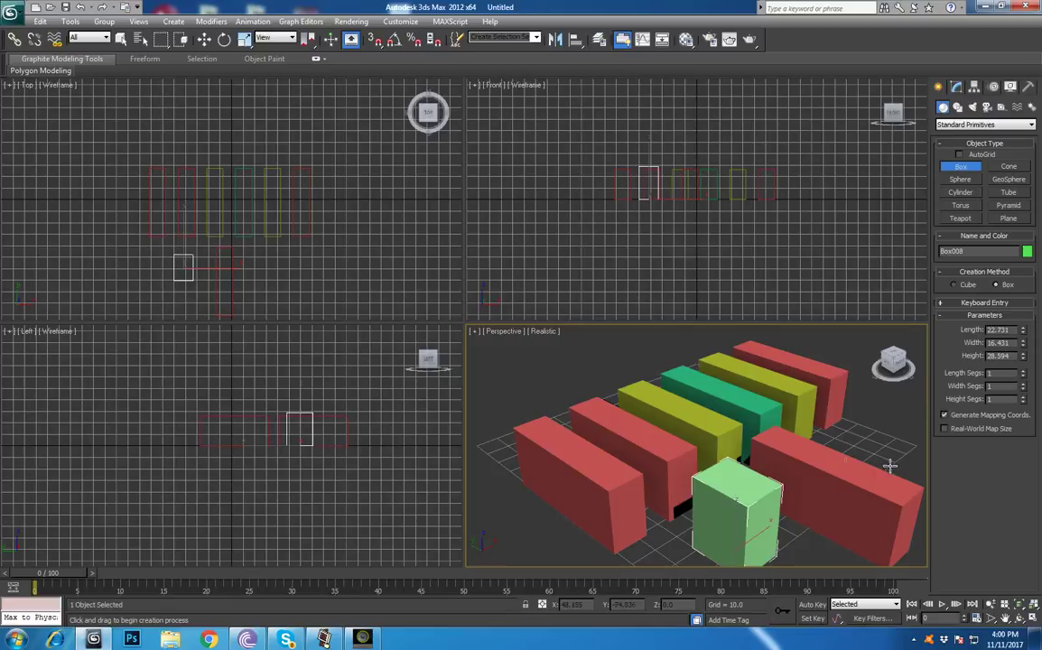
- Delete the olive box Box005 between the dark green box and the red boxes
left_click(204, 39)
left_click(728, 427)
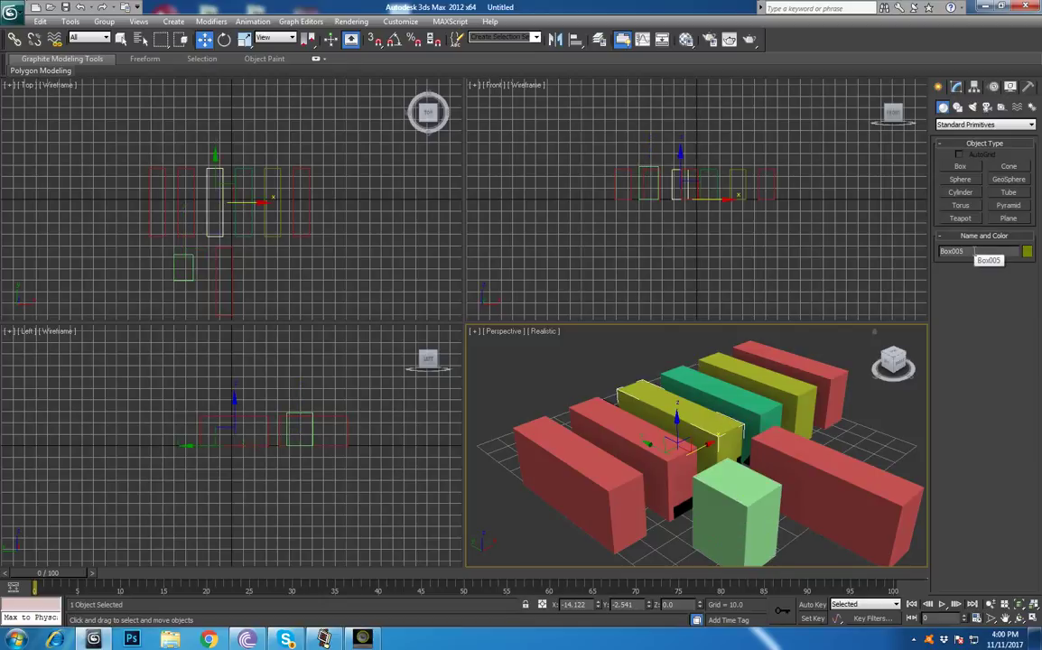
key("Delete")
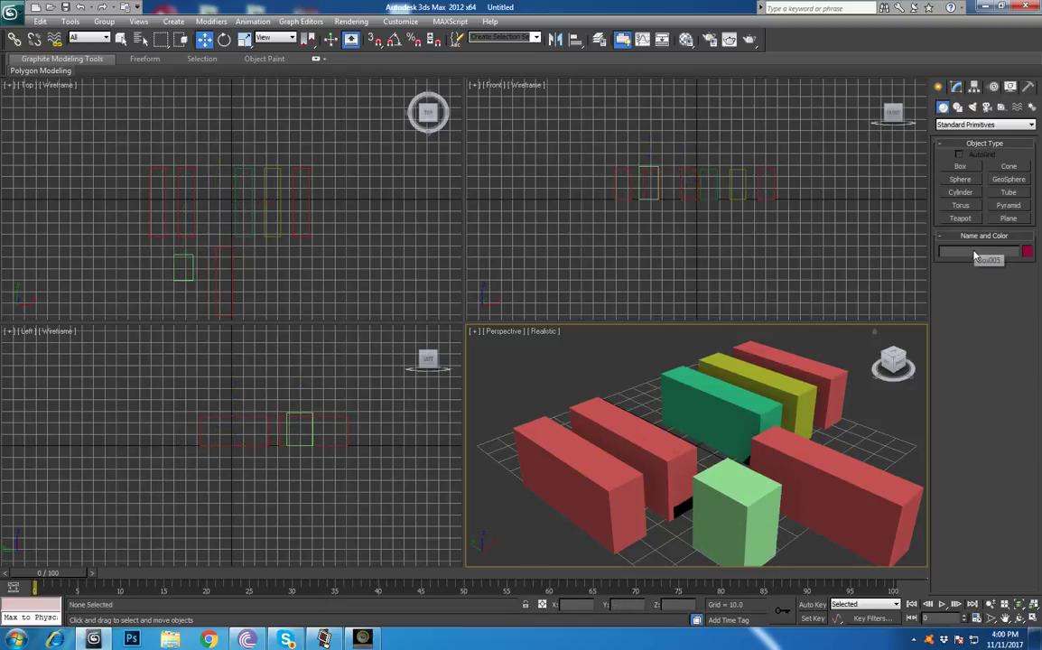
- Draw a box about 36.8 long, 13.8 wide and 27.1 high at the front end of the row, renamed Box005
left_click(960, 166)
left_click_drag(501, 531, 581, 543)
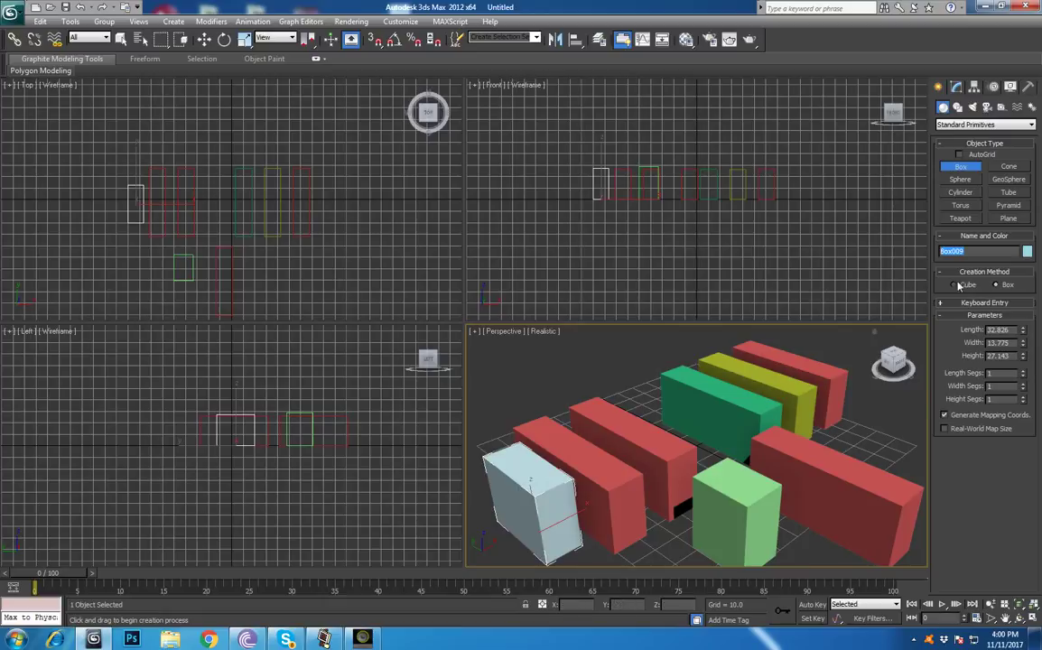
left_click(973, 252)
left_click_drag(1025, 332, 1015, 338)
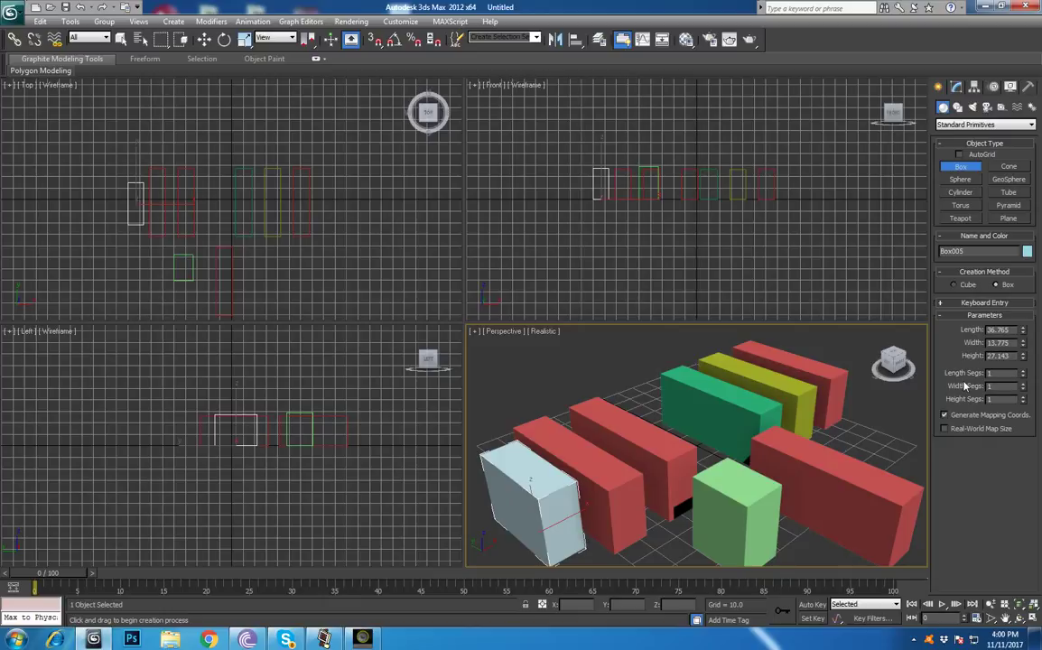
- Set the light blue box's length segments to 4 and show edged faces in the Perspective viewport
left_click(1025, 373)
left_click(1025, 373)
left_click(1025, 373)
key("F4")
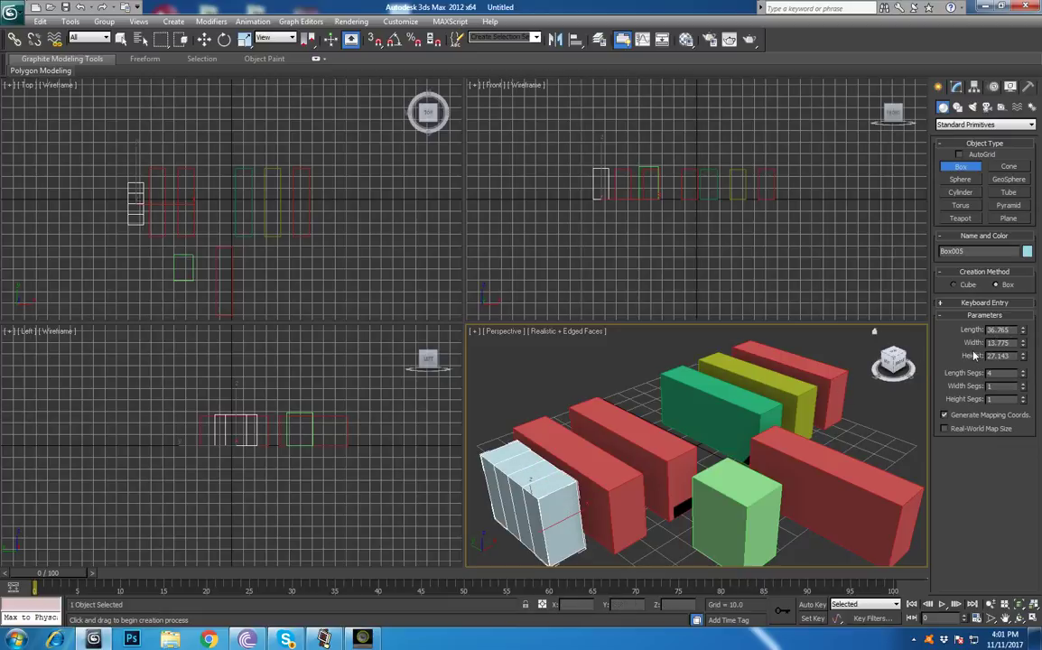
- Raise the light blue box's width segments to 14
left_click(1023, 386)
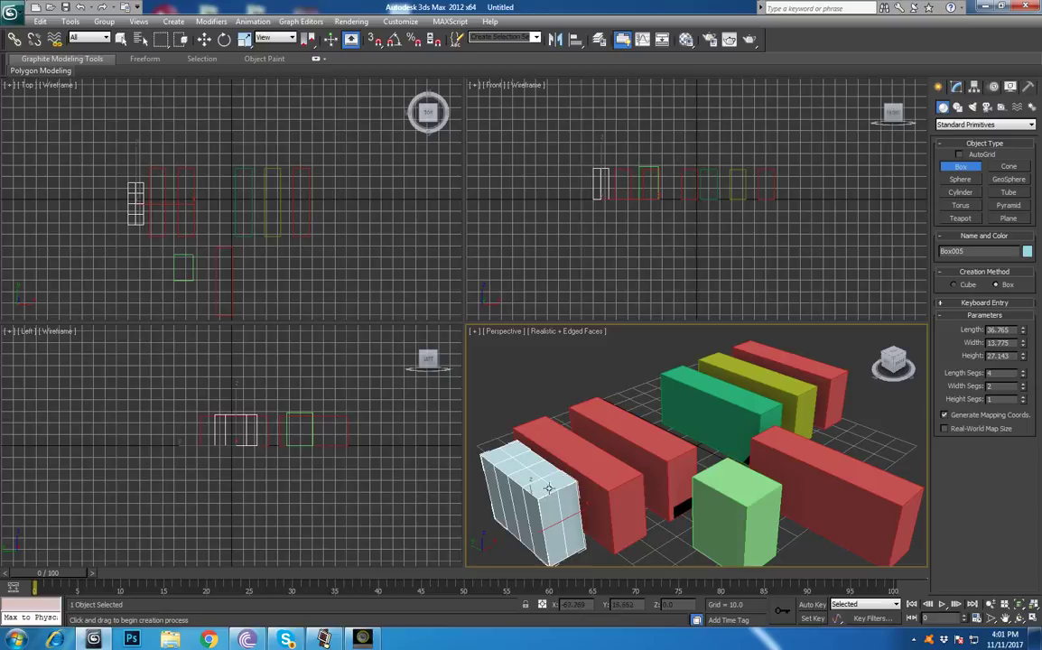
left_click(1023, 383)
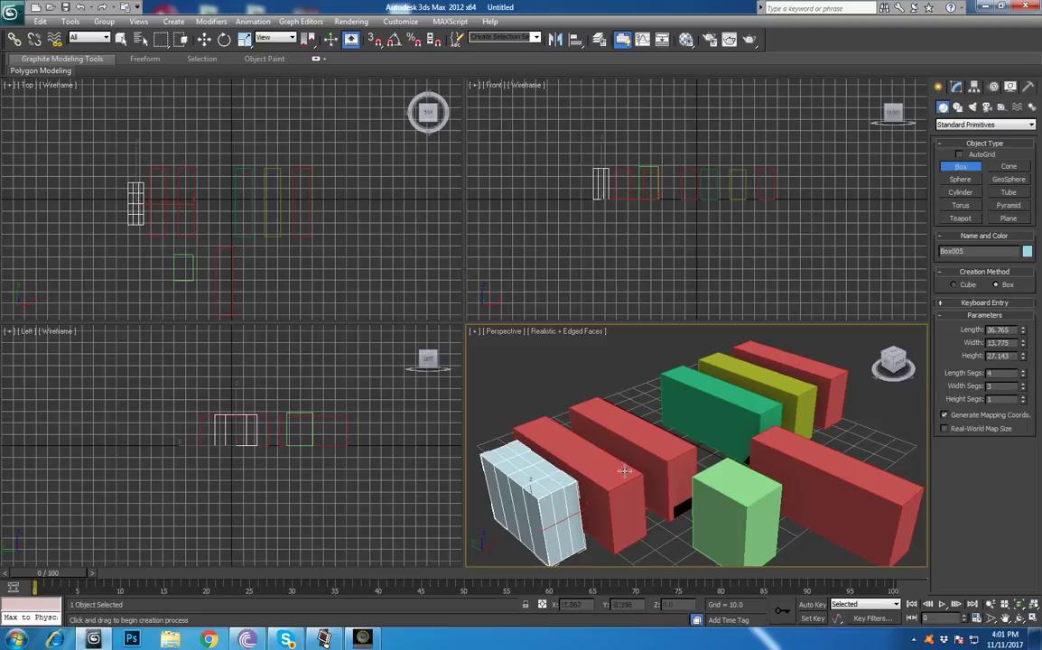
left_click(1024, 383)
left_click(1023, 383)
left_click(1023, 383)
left_click(1024, 383)
left_click(1024, 383)
left_click(1023, 383)
left_click(1024, 383)
left_click(1024, 383)
left_click(1024, 383)
left_click(1024, 383)
left_click(1023, 383)
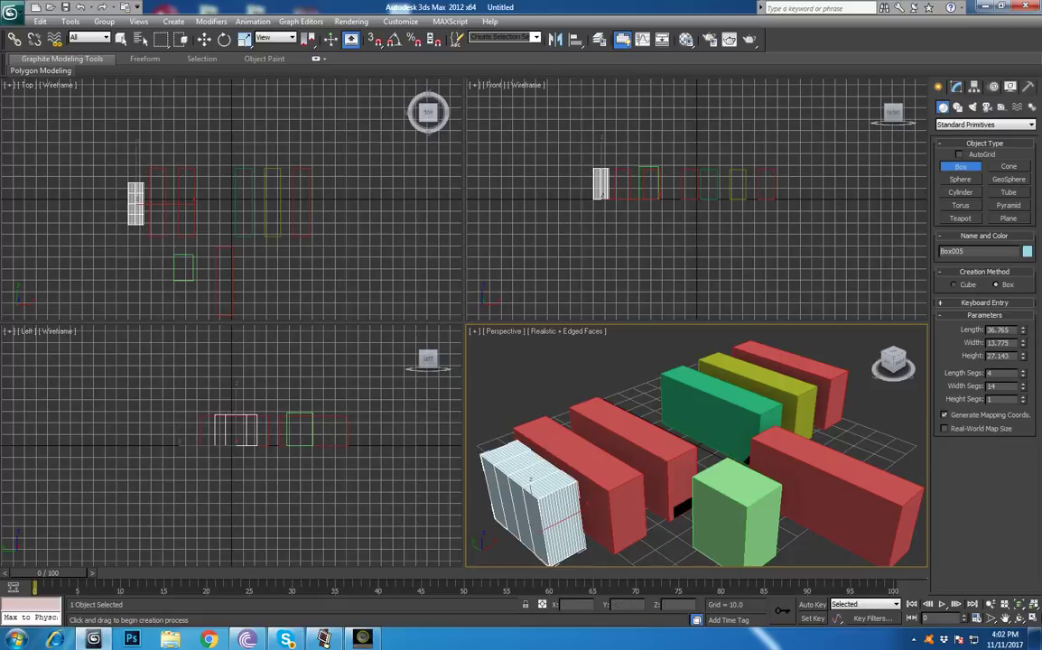
- Raise the light blue box's height segments to 10
left_click(1023, 398)
left_click(1024, 398)
left_click(1023, 399)
left_click(1023, 398)
left_click(1023, 398)
left_click(1023, 399)
left_click(1024, 399)
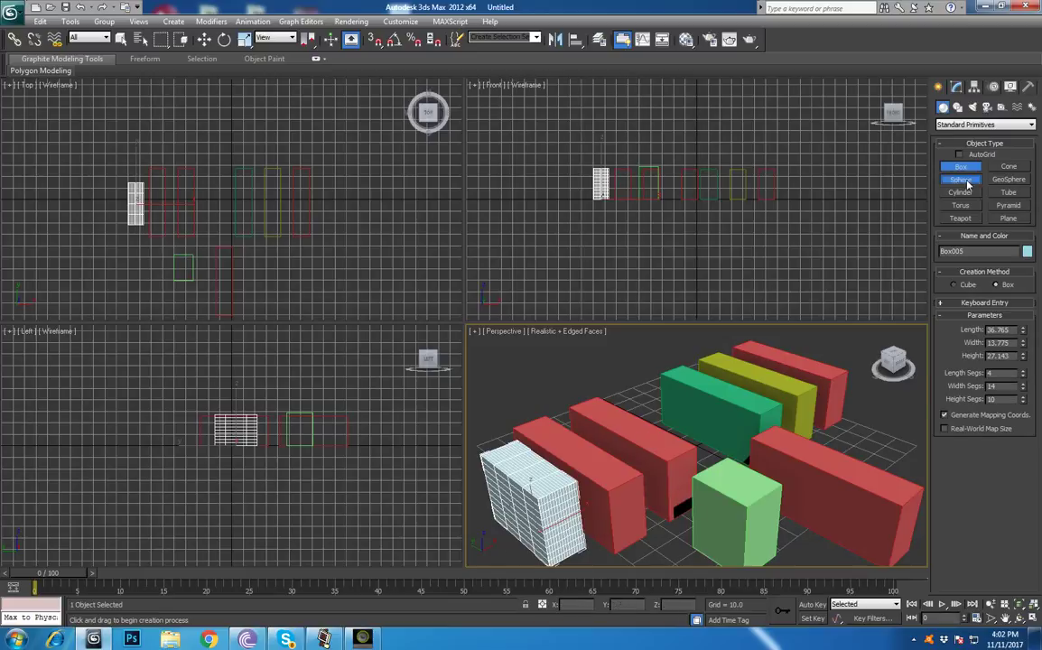
- Draw a sphere with a radius of about 28.4 behind the red boxes and raise its segments to 38
left_click(962, 180)
left_click_drag(595, 377, 630, 395)
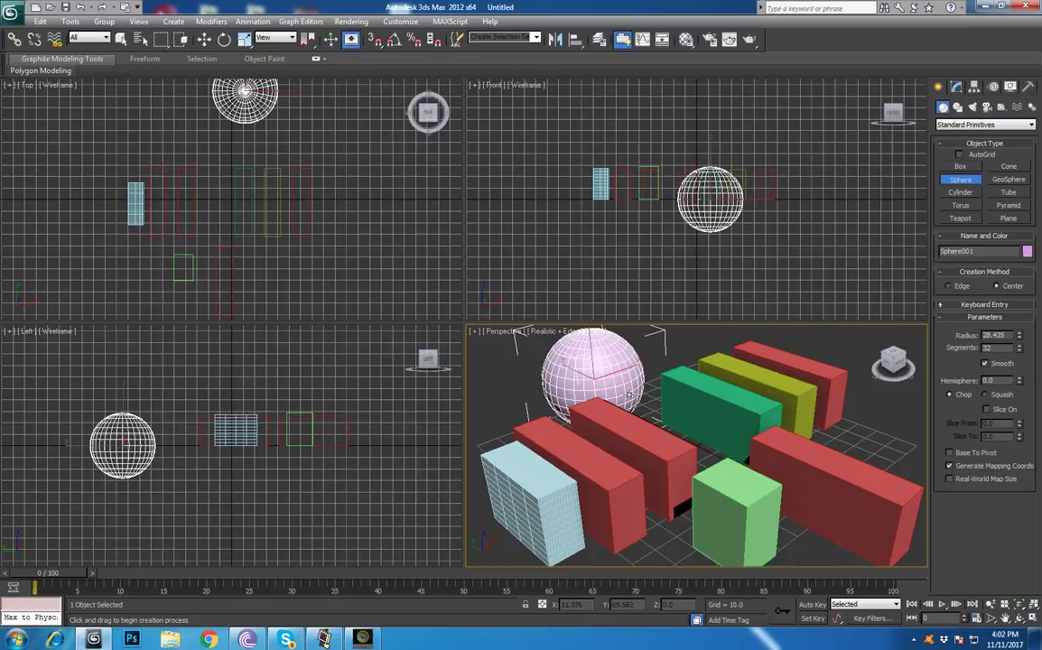
left_click(1021, 348)
left_click(1021, 349)
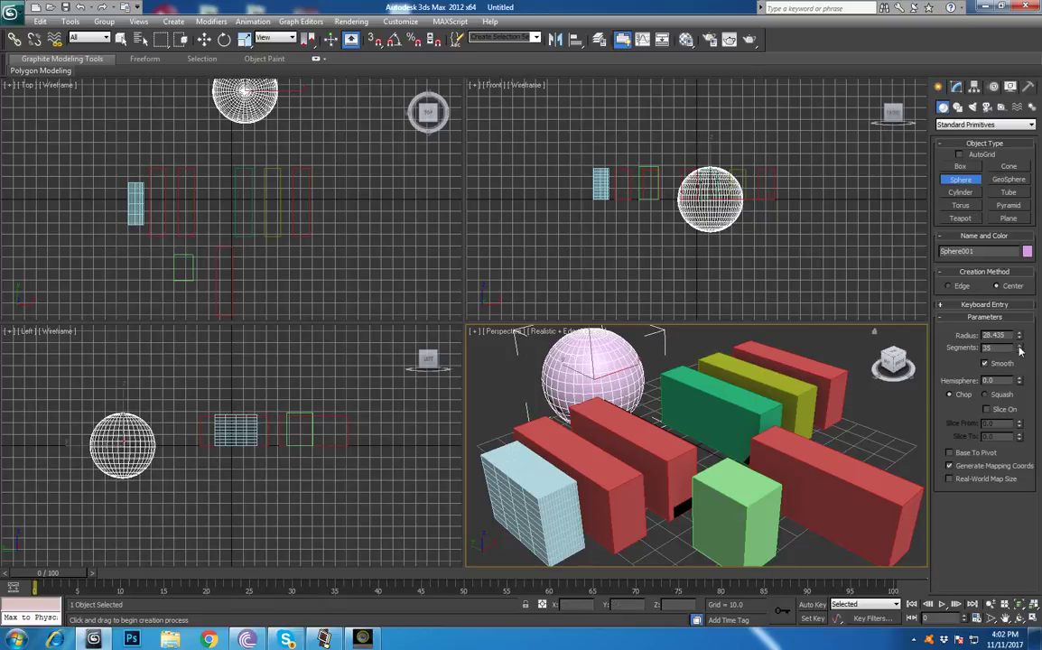
left_click(1020, 348)
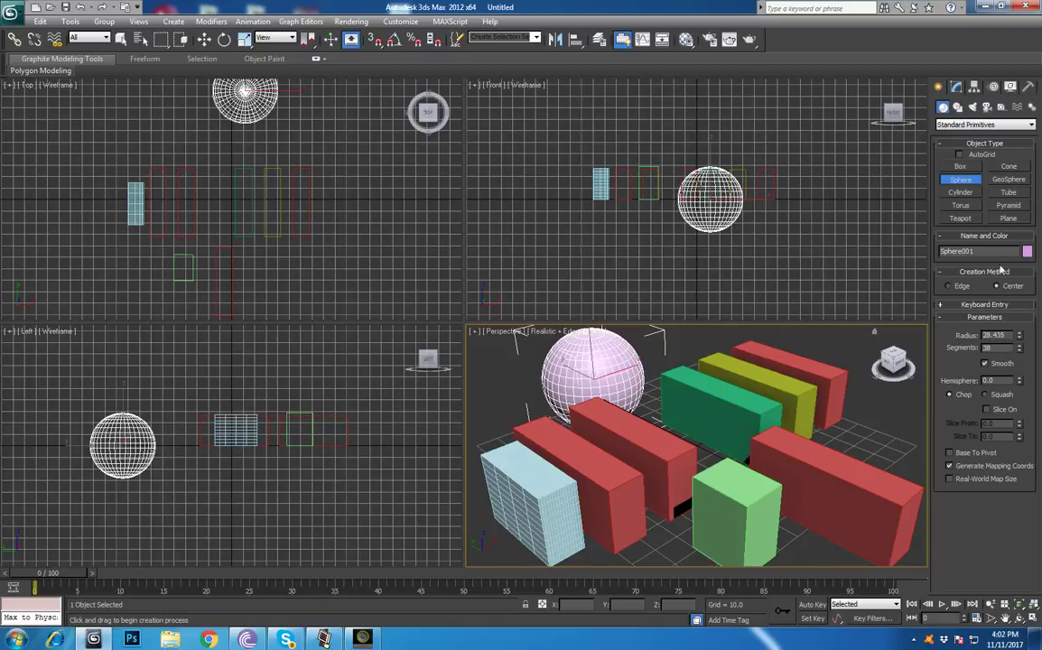
- Draw a cylinder with a radius of about 24.8 and a height of about 106.4 in front of the boxes
left_click(961, 192)
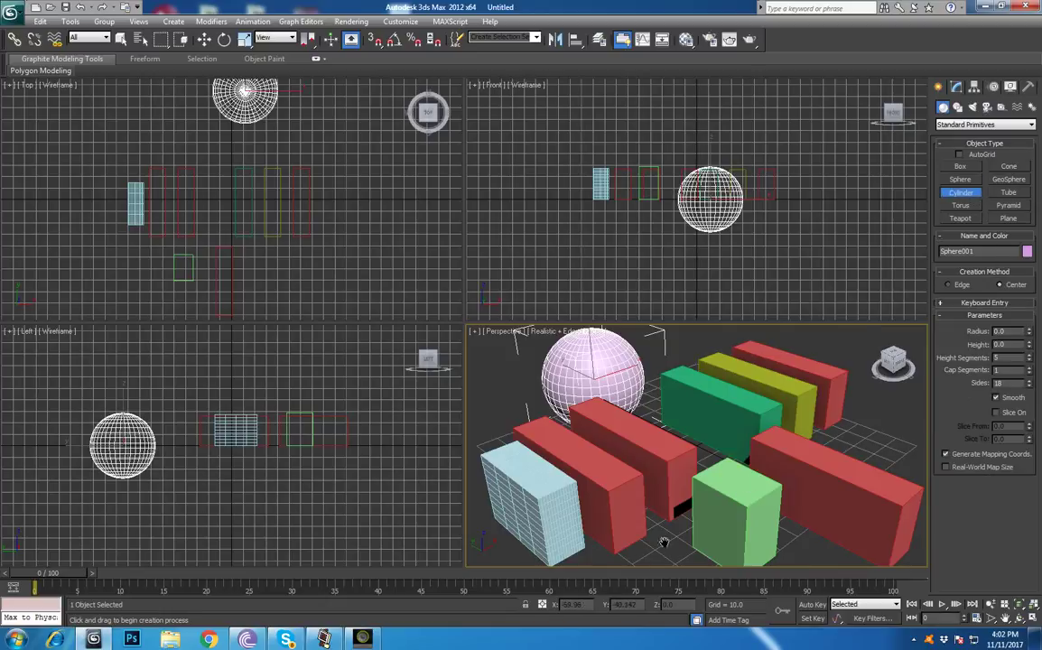
scroll(698, 500, "down", 6)
left_click_drag(700, 499, 721, 512)
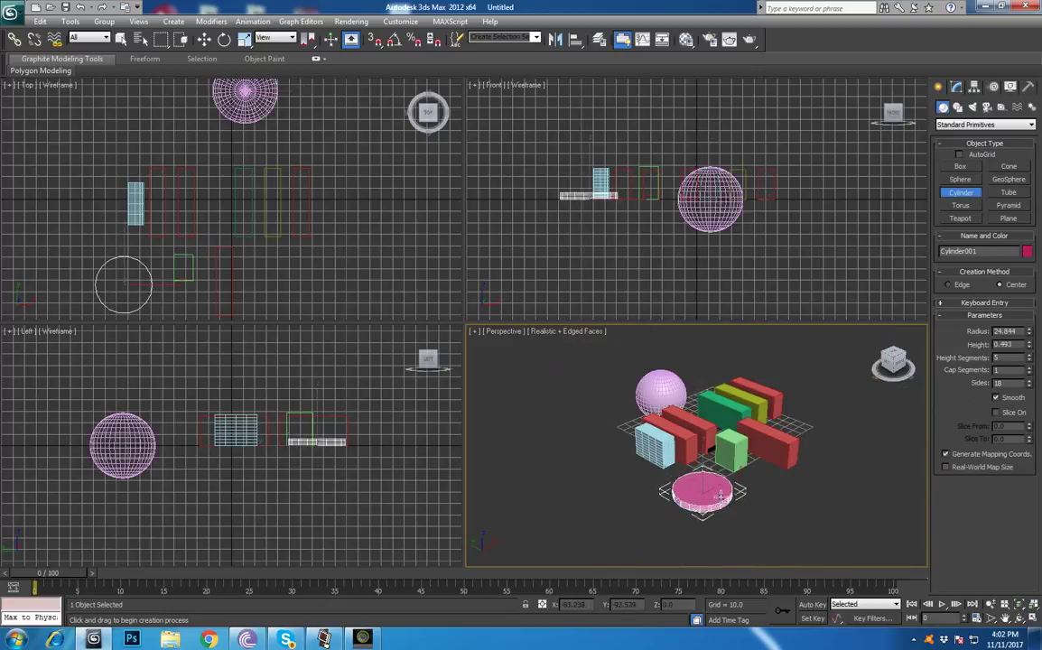
left_click(776, 386)
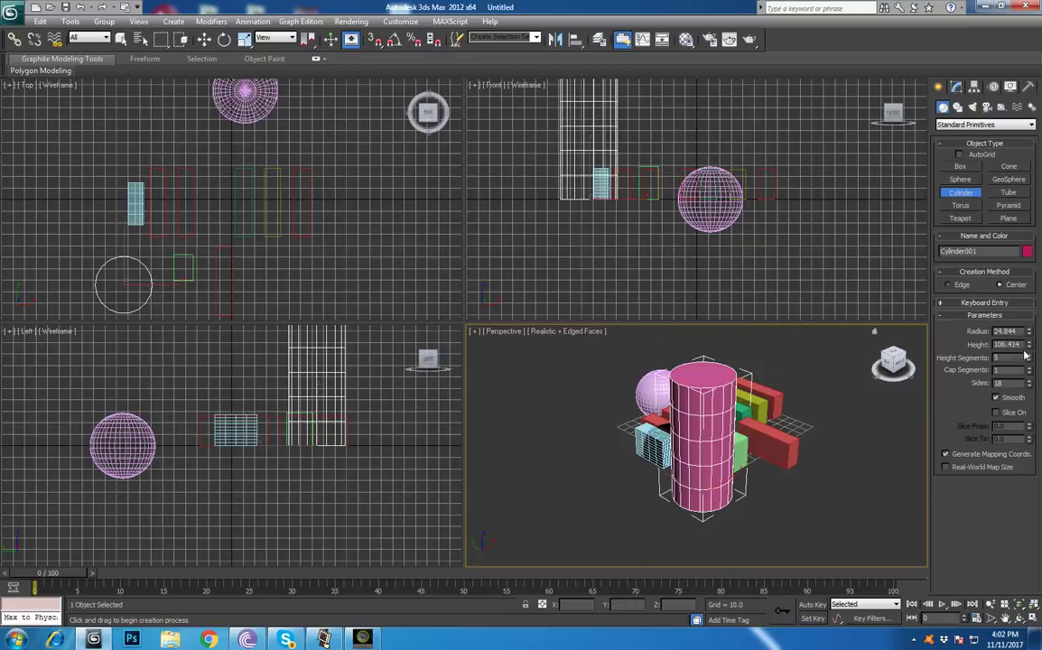
- Raise the cylinder's height segments to 10
left_click(1031, 357)
left_click(1031, 357)
left_click(1031, 357)
left_click(1031, 356)
left_click(1031, 357)
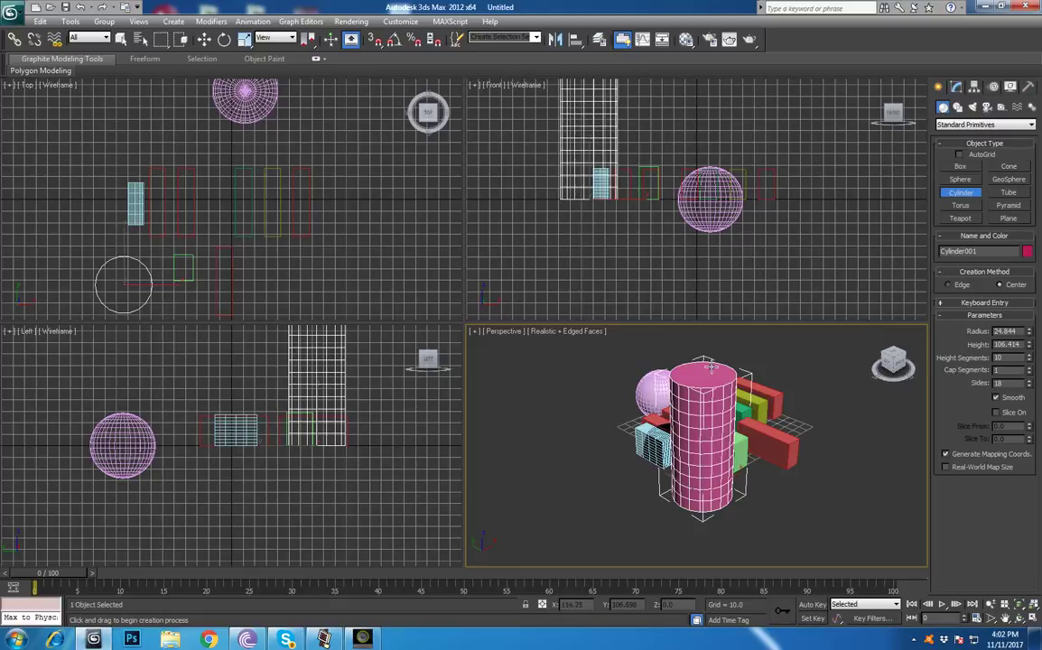
- Raise the cylinder's cap segments to 6
left_click(1031, 370)
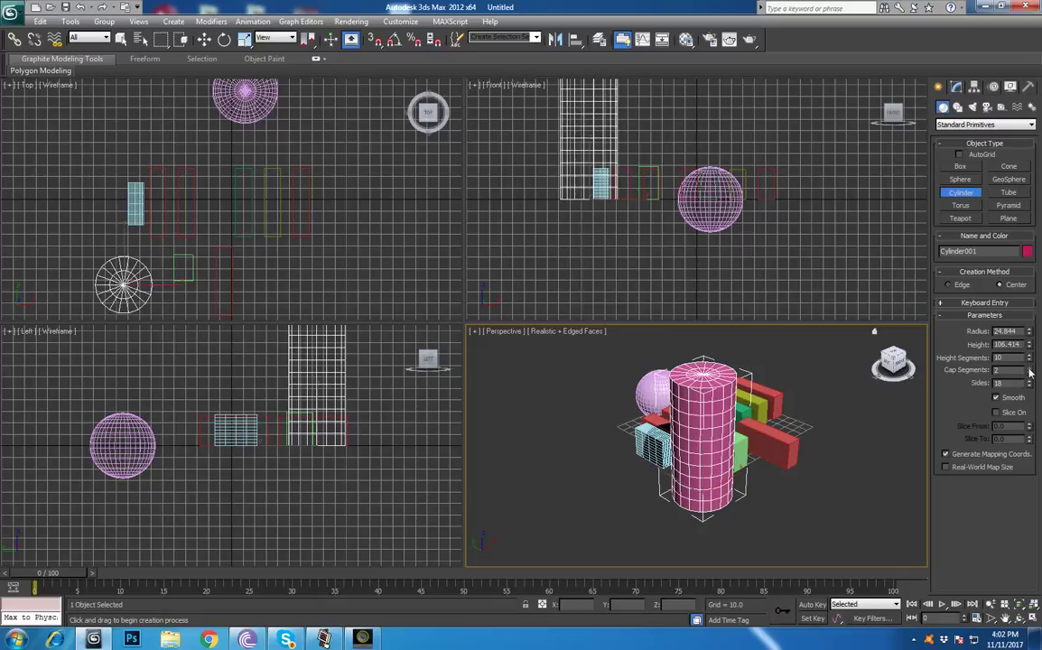
left_click(1031, 370)
left_click(1031, 371)
left_click(1030, 370)
left_click(1030, 371)
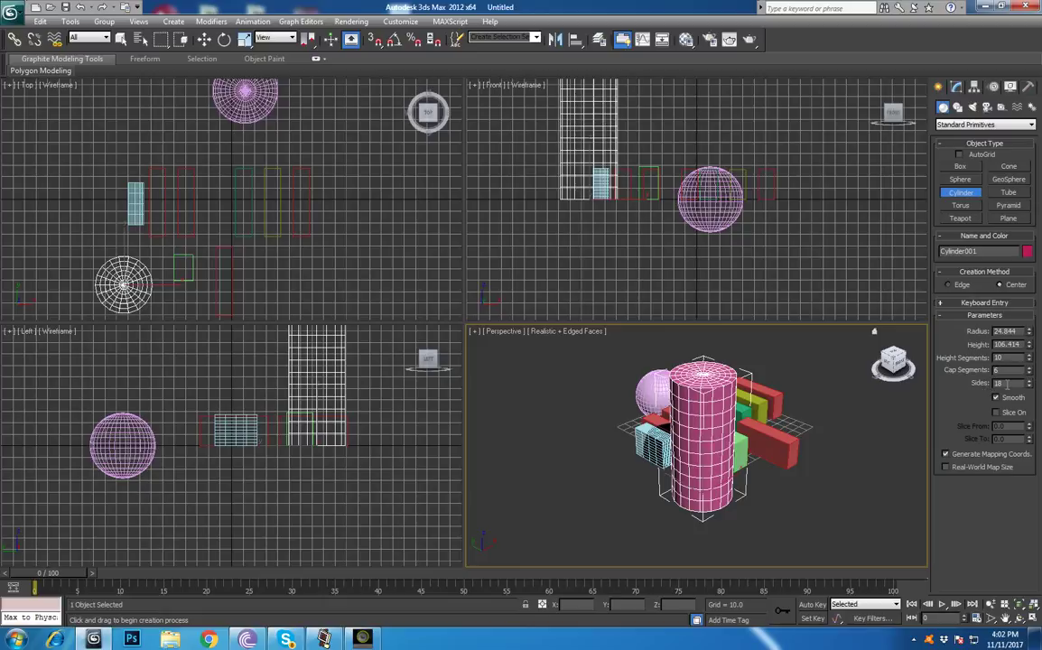
- Reduce the cylinder's sides to 3 and raise them gradually to 25, checking the roundness of its cap from above
left_click_drag(1030, 385, 1012, 573)
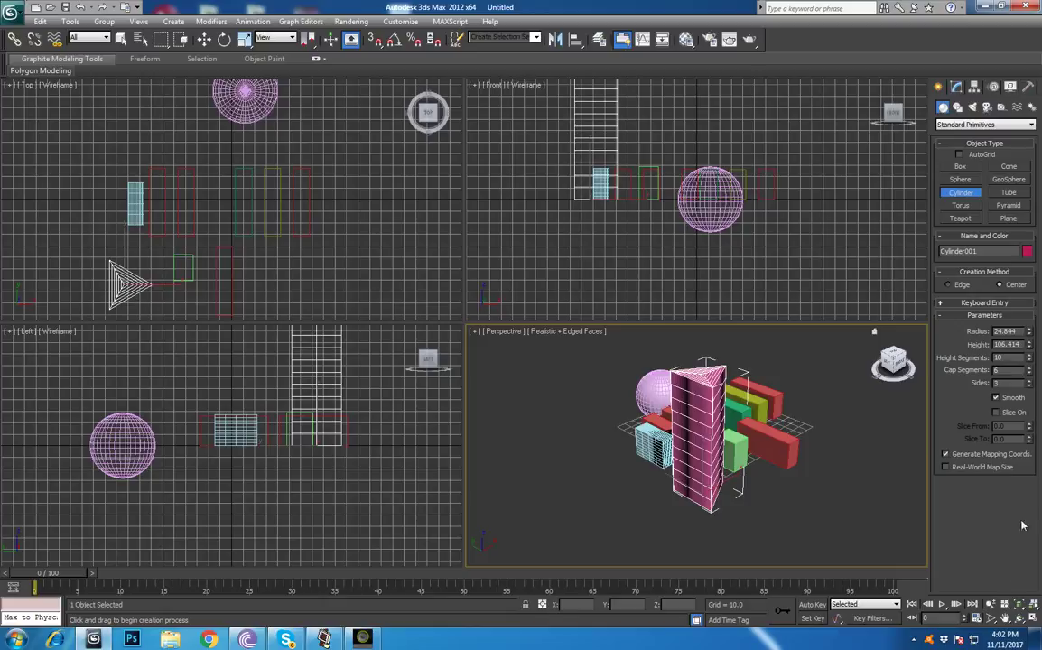
left_click(1028, 383)
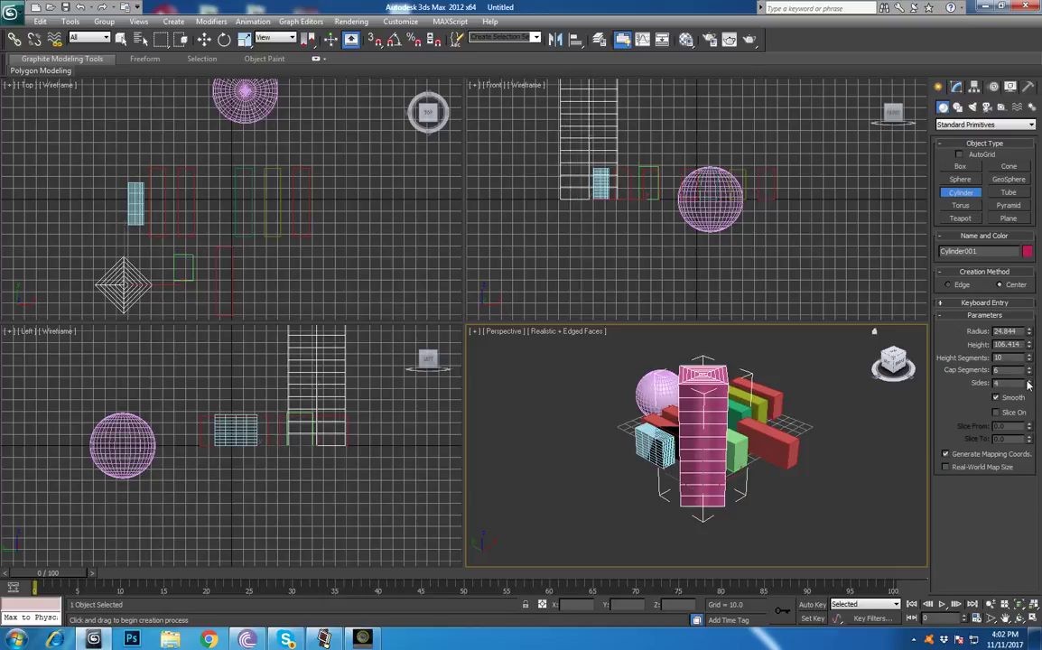
left_click(1028, 383)
left_click(1028, 383)
left_click(1028, 383)
left_click(1028, 383)
left_click(1028, 383)
left_click(1028, 383)
left_click(1028, 383)
left_click(1028, 383)
left_click(1028, 383)
left_click(1028, 383)
left_click(1028, 383)
left_click(1028, 383)
left_click(1028, 383)
left_click(1028, 383)
left_click(1028, 383)
left_click(1028, 383)
left_click(1028, 383)
left_click(1028, 383)
left_click(1028, 383)
left_click(1028, 383)
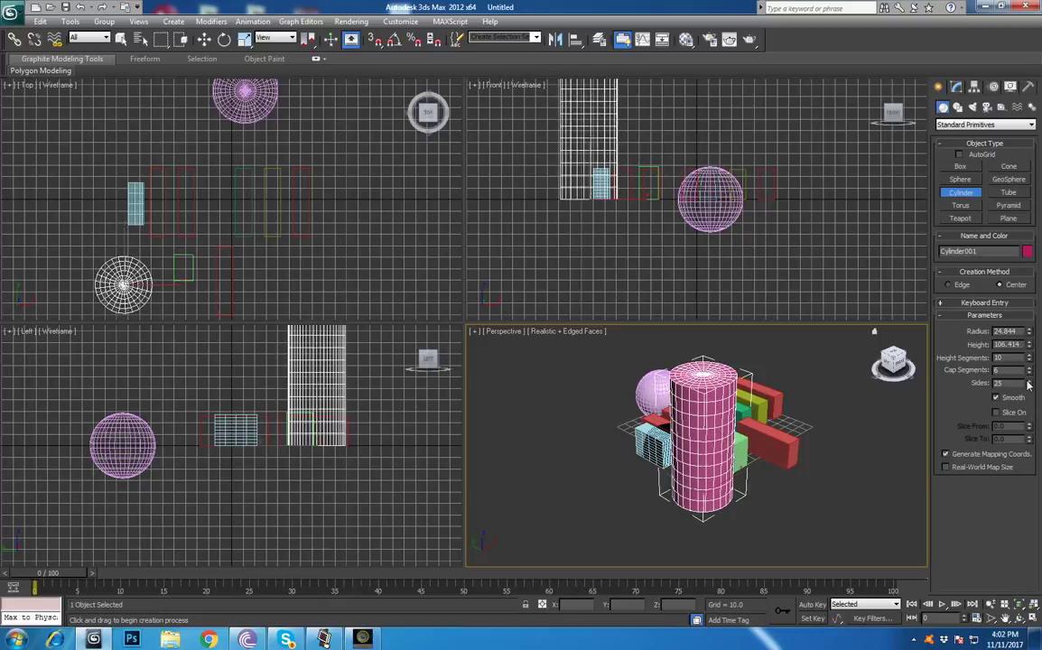
scroll(200, 280, "up", 8)
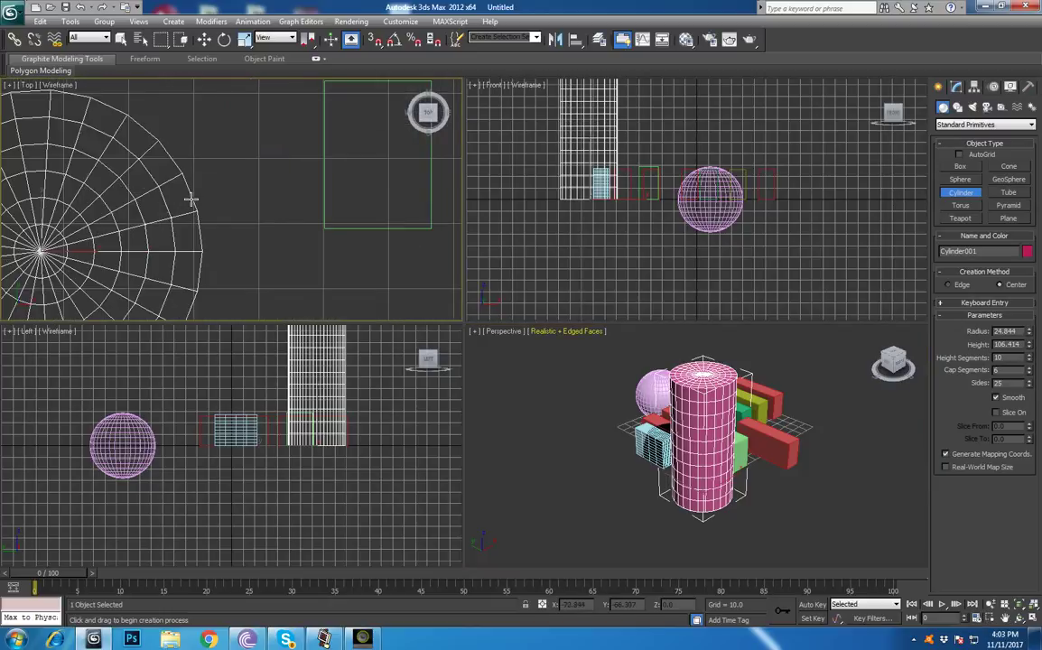
- Raise the cylinder's sides to 61, checking its cap's roundness from above, and lower them to 29
middle_click_drag(200, 216, 368, 145)
scroll(344, 172, "down", 3)
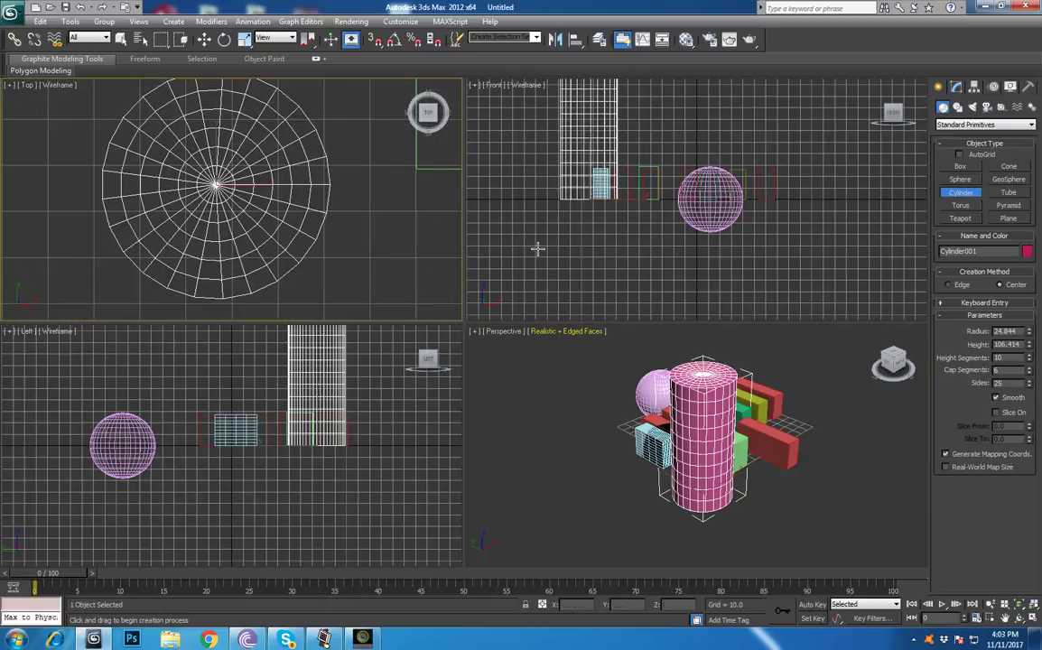
left_click_drag(1029, 383, 1031, 109)
middle_click_drag(311, 189, 296, 273)
scroll(237, 154, "up", 5)
middle_click_drag(296, 134, 282, 247)
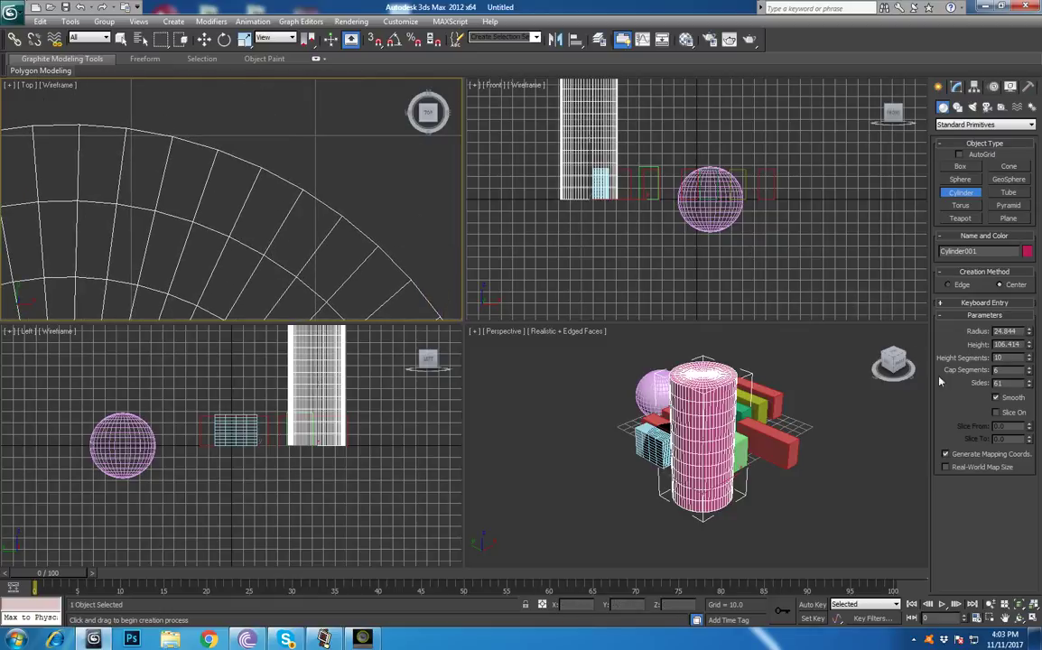
scroll(294, 211, "down", 5)
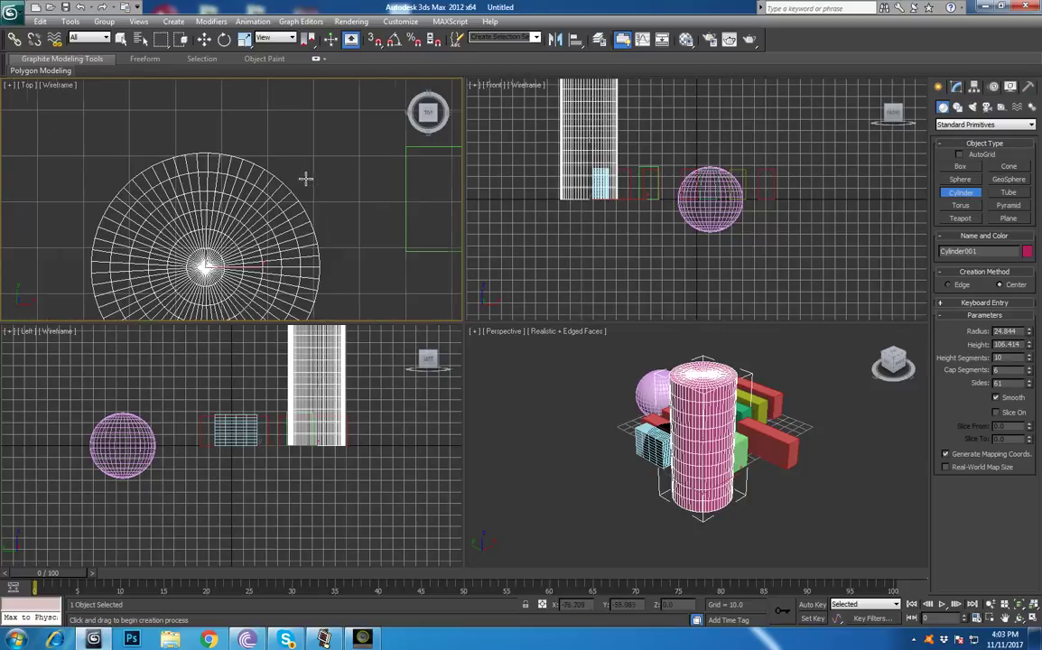
middle_click_drag(242, 209, 257, 153)
scroll(258, 158, "down", 3)
middle_click_drag(206, 117, 208, 147)
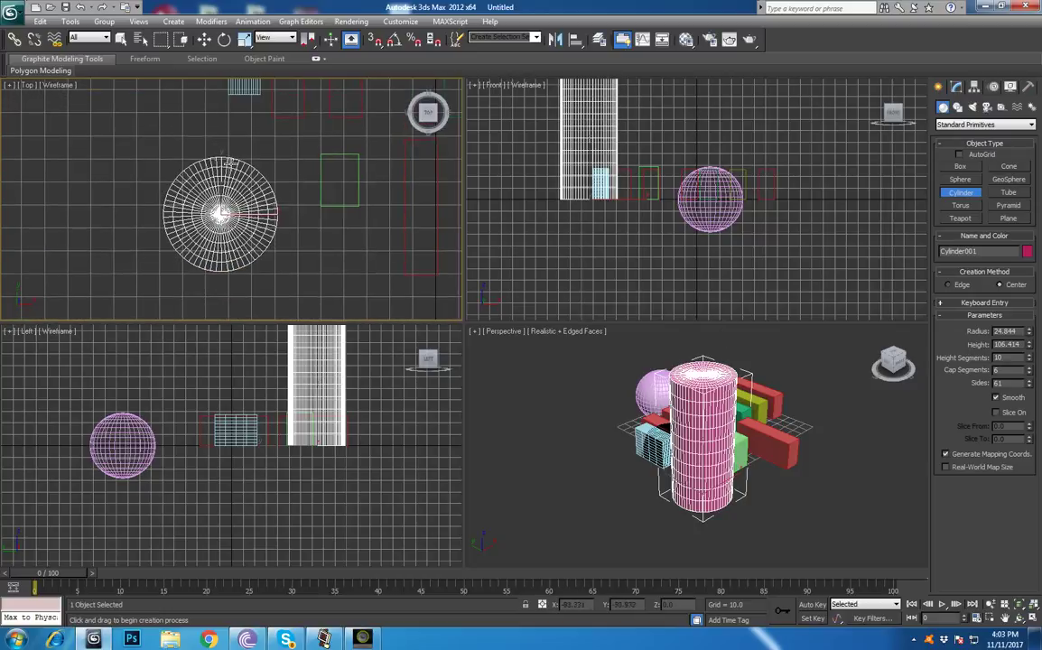
left_click_drag(1029, 383, 1006, 575)
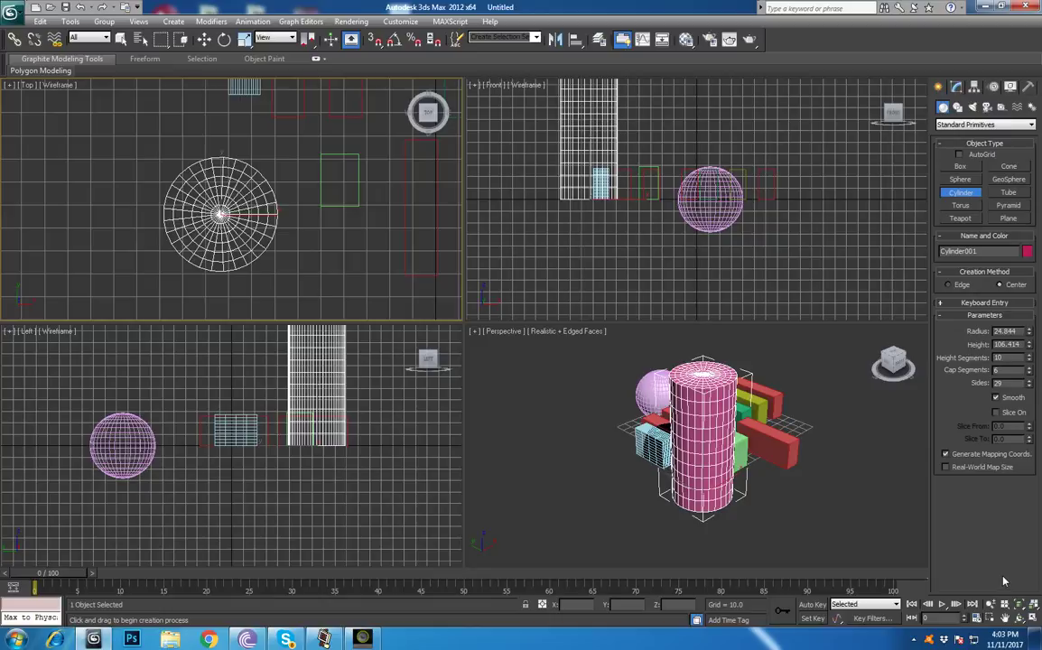
- Undo the changes to the cylinder's sides and look up the undo and redo commands
key("ctrl+z")
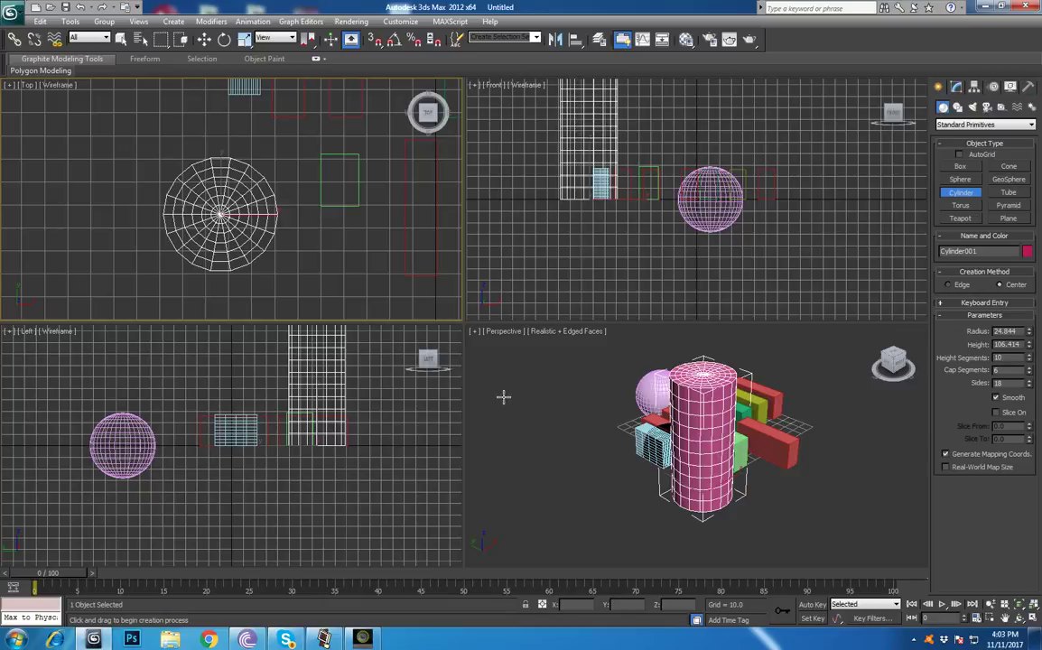
left_click(41, 21)
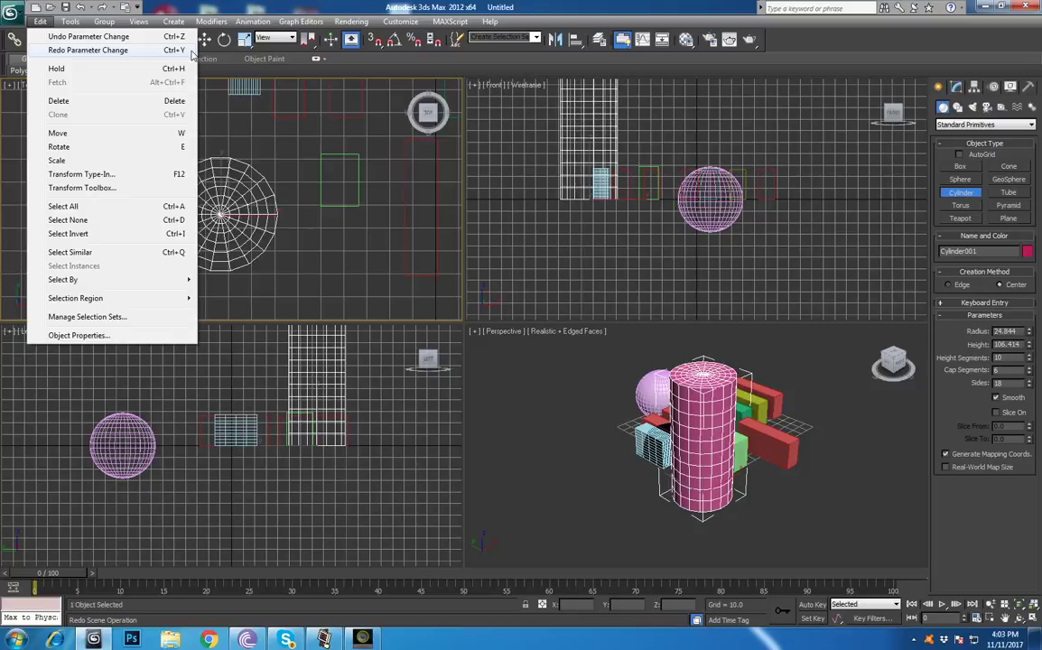
left_click(532, 7)
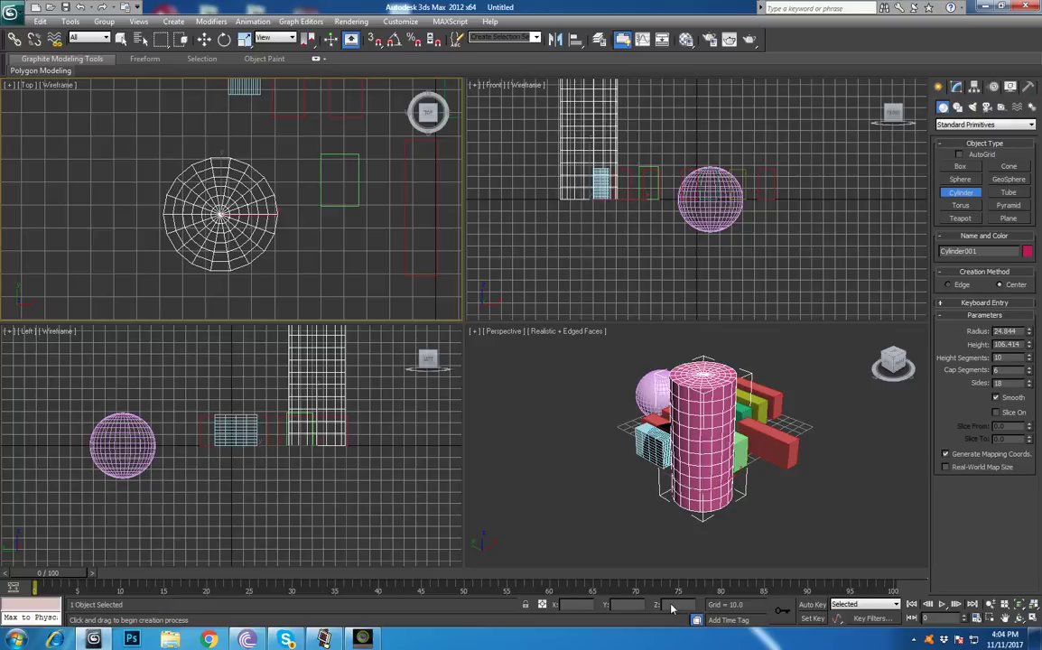
- View the time tag options and open the set-key filters
left_click(724, 623)
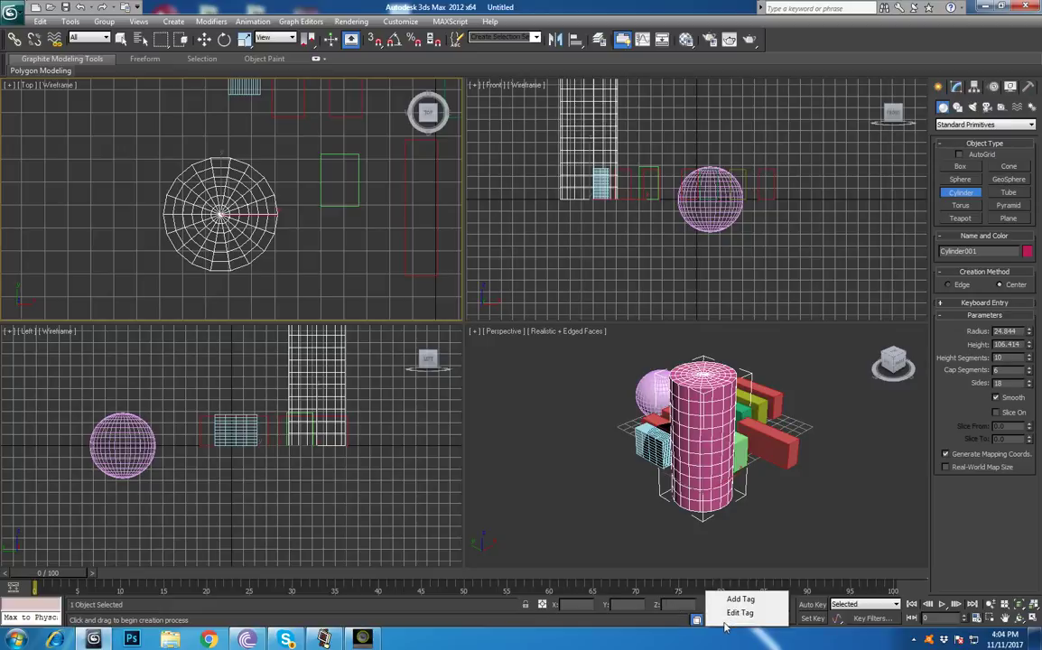
left_click(664, 627)
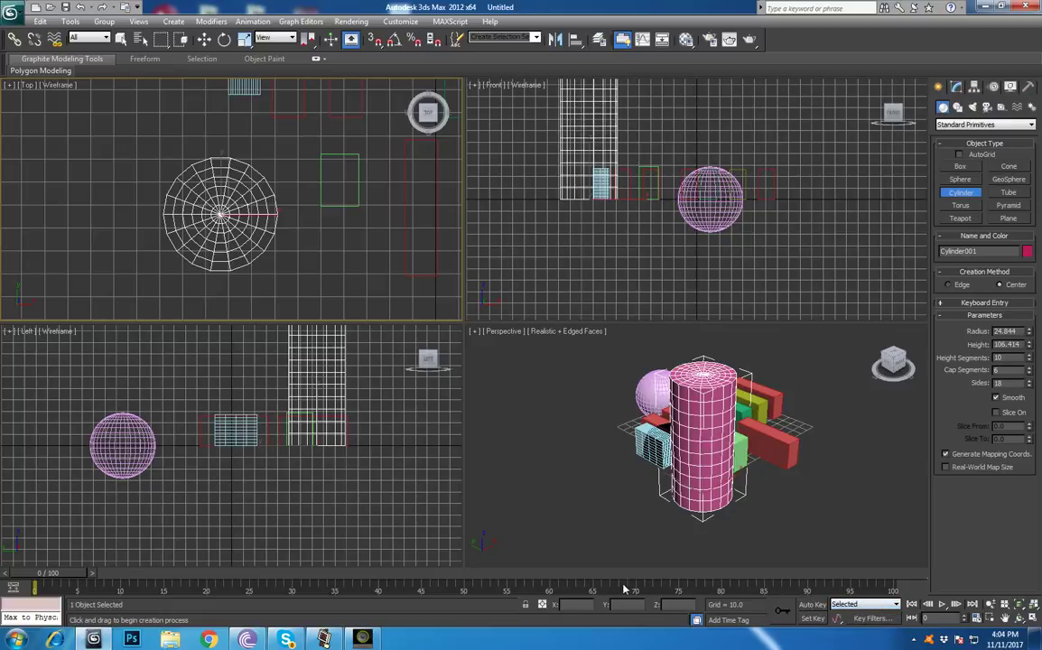
left_click(871, 620)
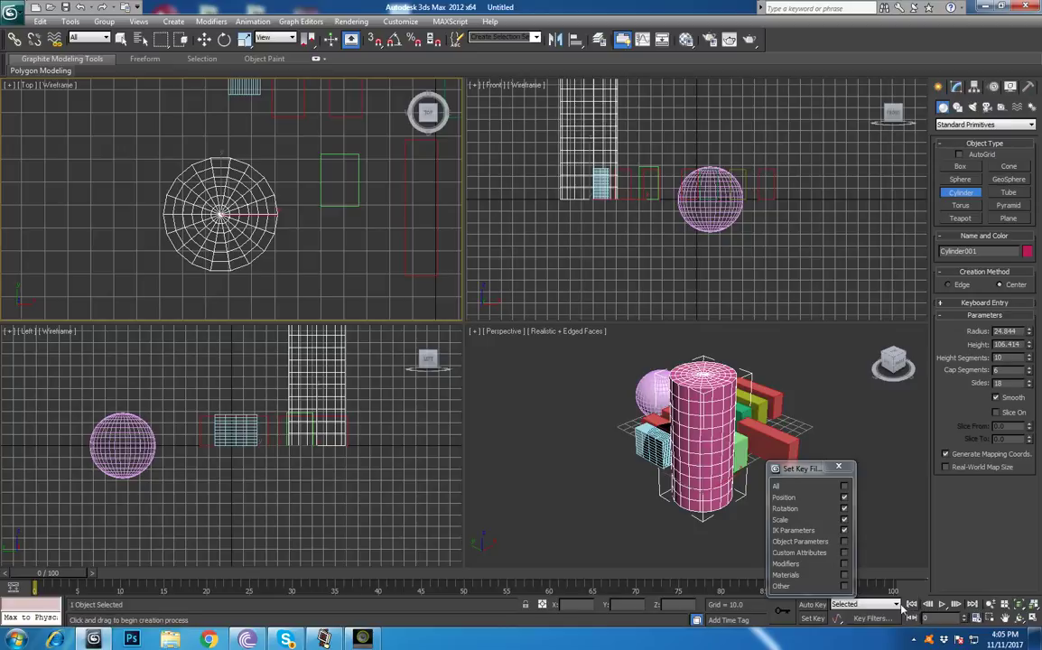
- Play the animation and stop it at frame 39
left_click(942, 605)
left_click(942, 605)
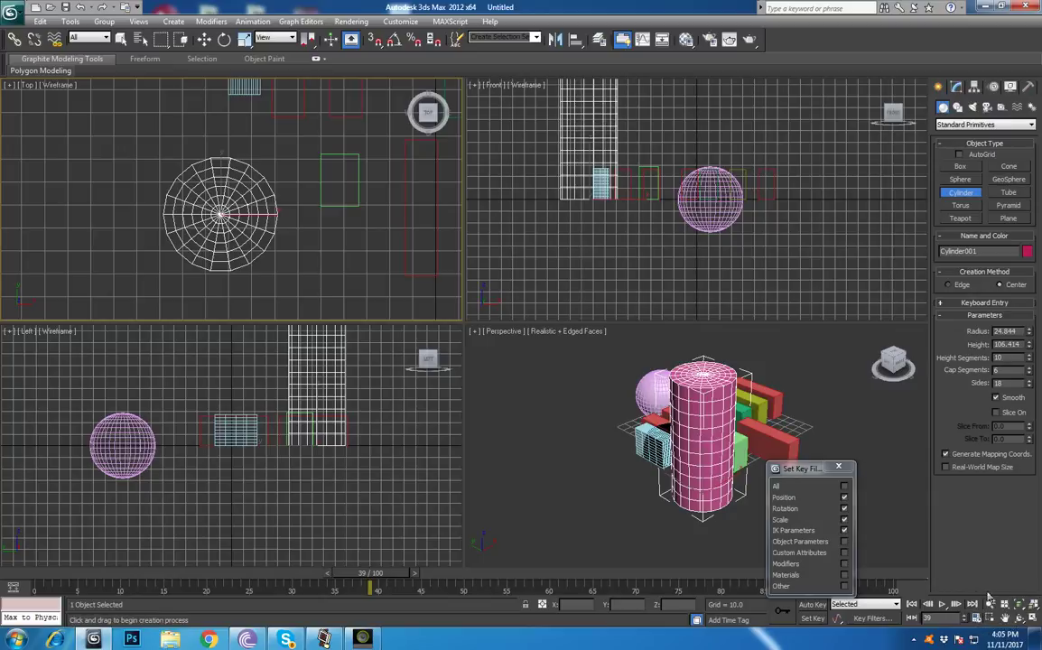
- Pan the Perspective viewport and zoom it out and back in with the Zoom tool
middle_click_drag(669, 473, 650, 443)
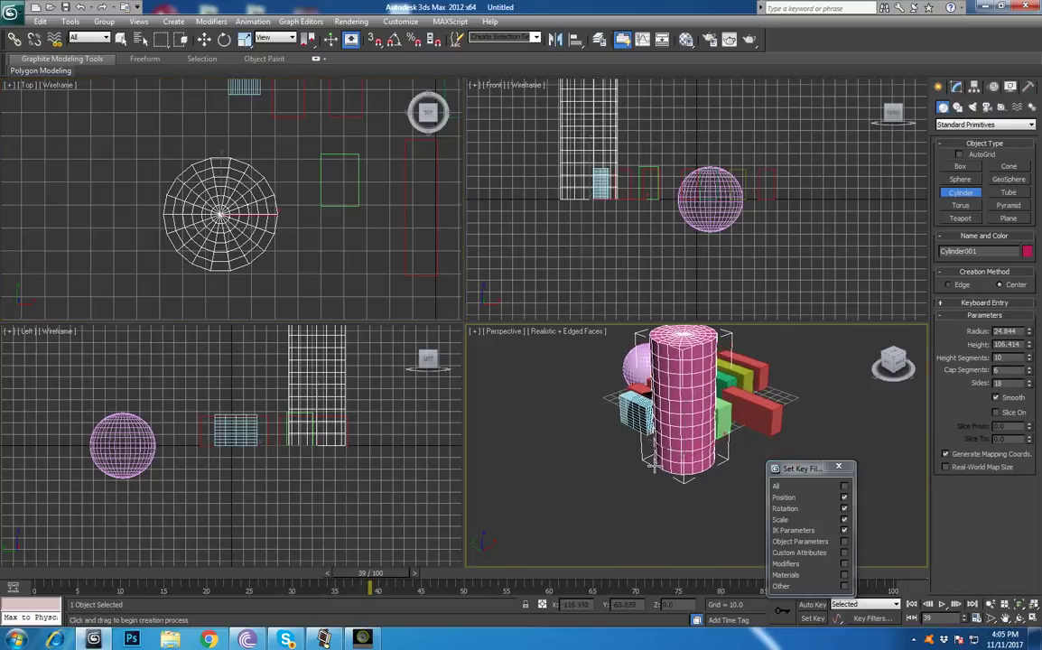
left_click(991, 604)
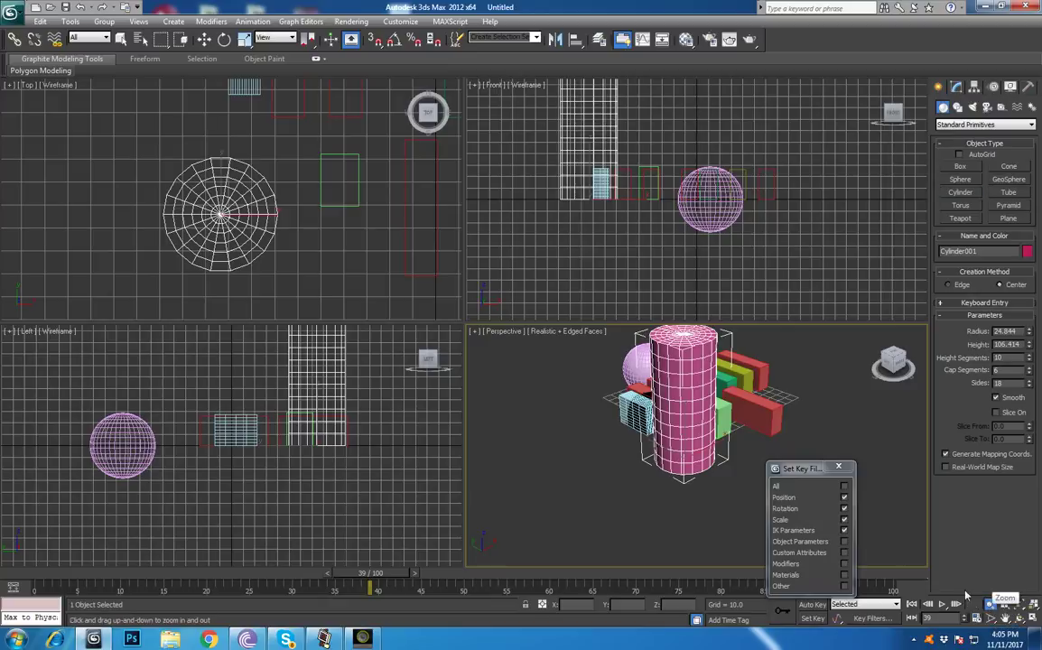
left_click_drag(610, 420, 687, 507)
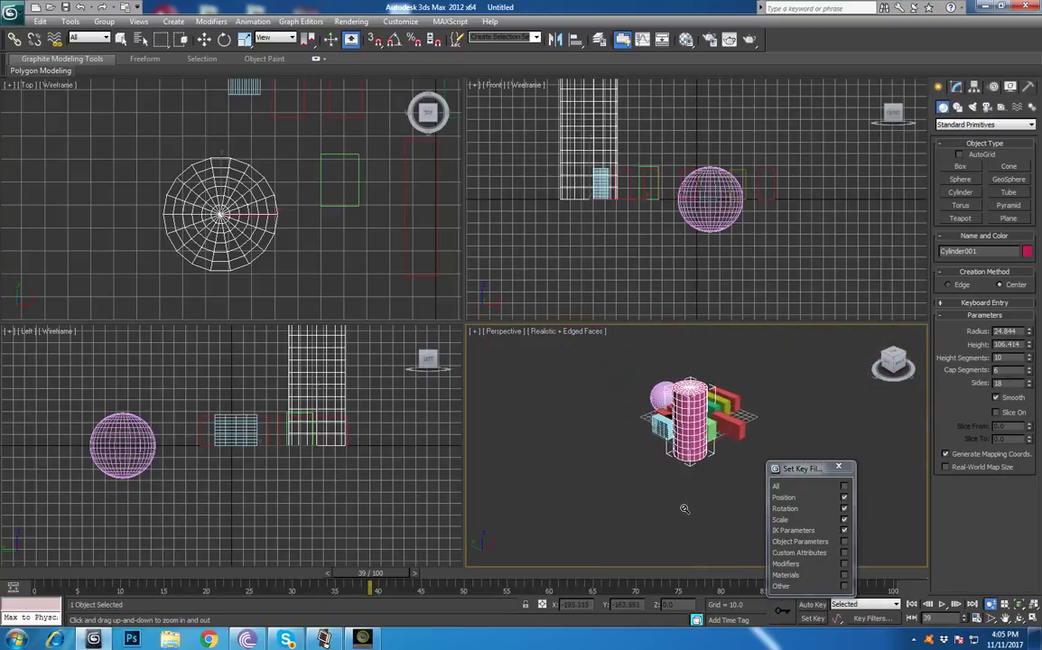
left_click(993, 606)
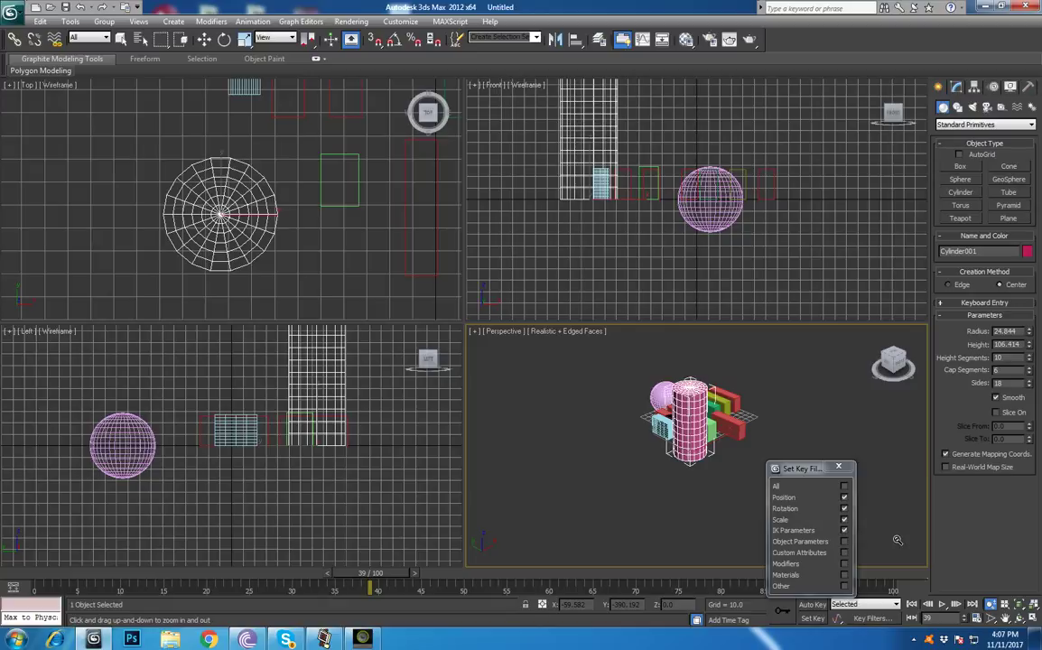
left_click(991, 604)
left_click_drag(710, 459, 710, 445)
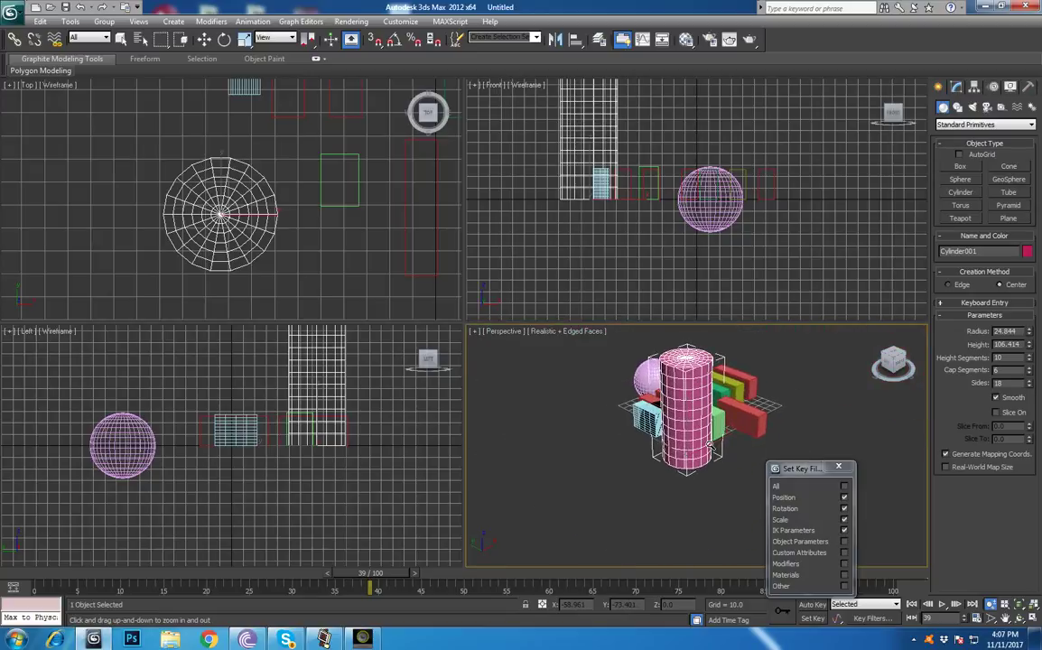
- Activate region zoom in the Perspective viewport and repeatedly zoom out from and in on the objects
key("ctrl+w")
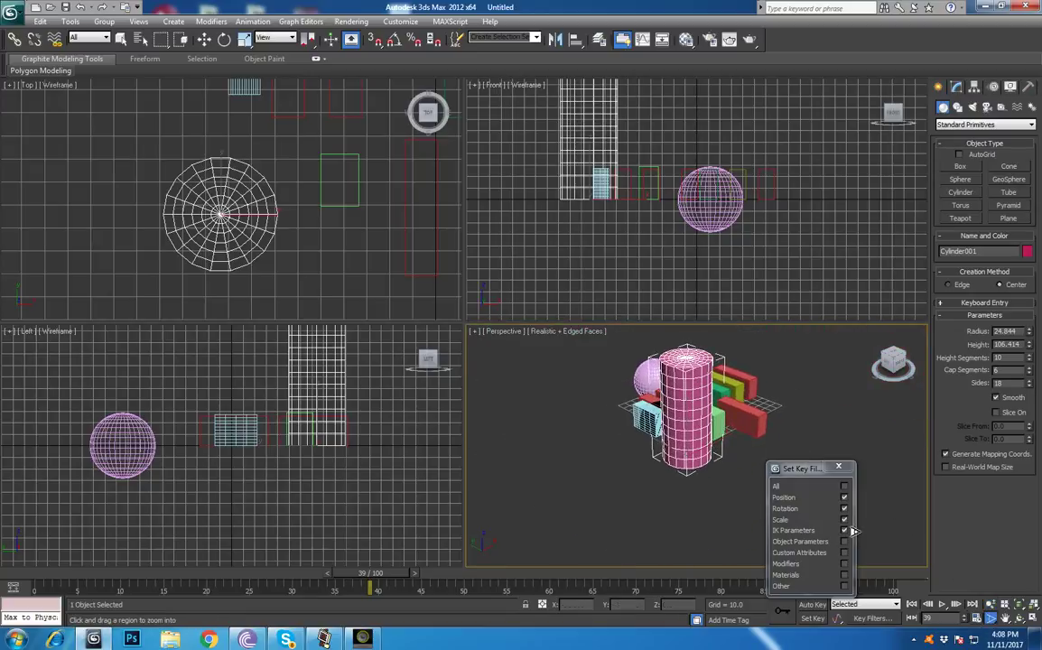
scroll(690, 473, "down", 5)
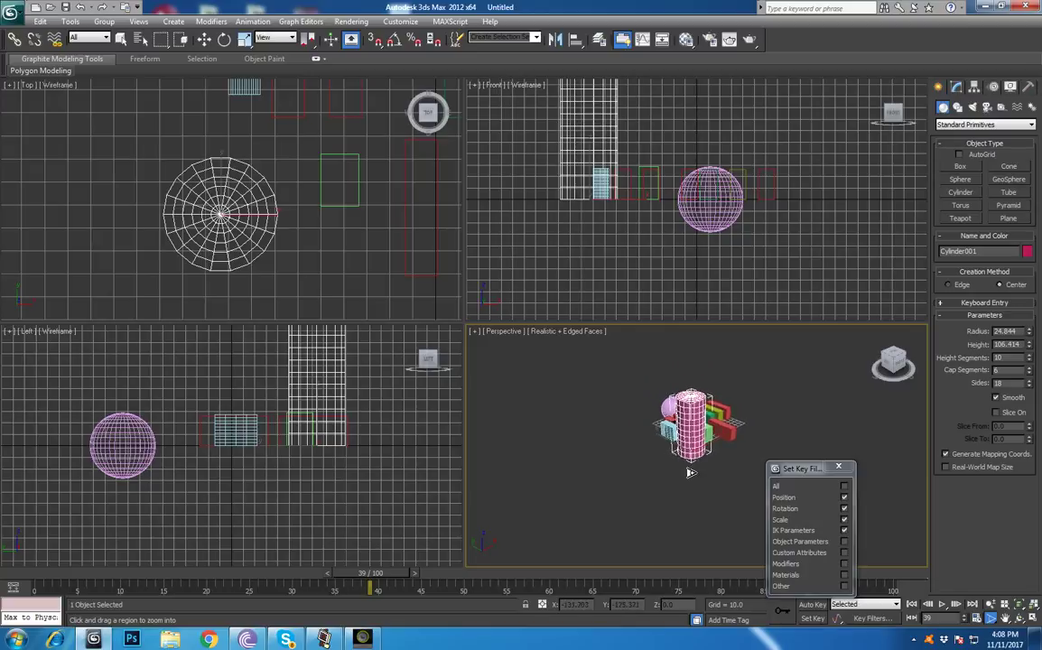
scroll(689, 473, "up", 10)
scroll(707, 361, "down", 8)
scroll(688, 403, "up", 2)
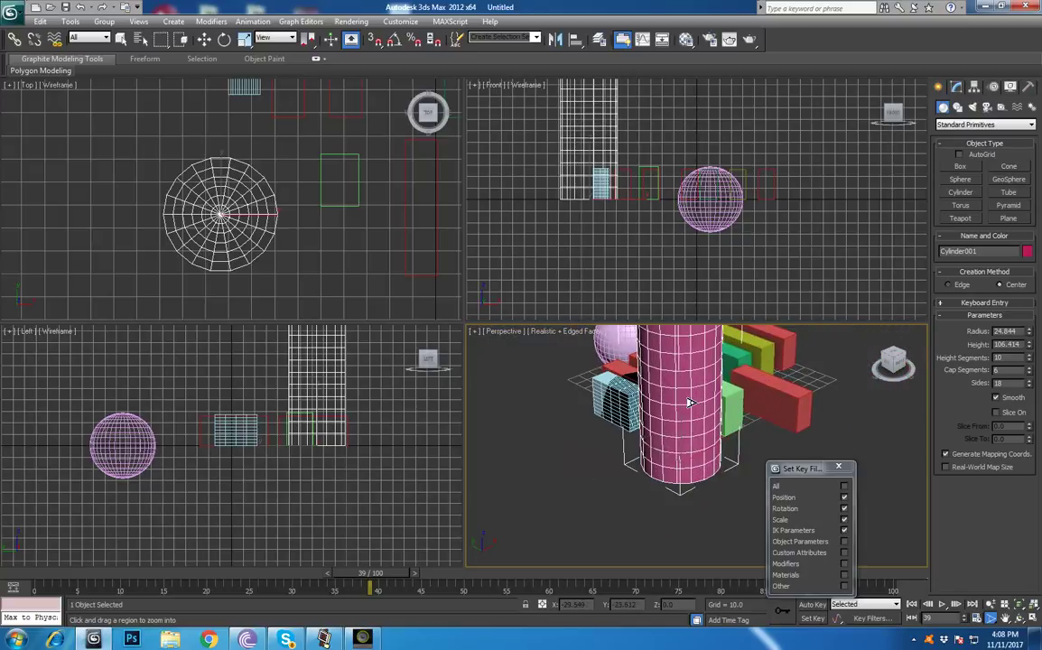
scroll(688, 403, "down", 8)
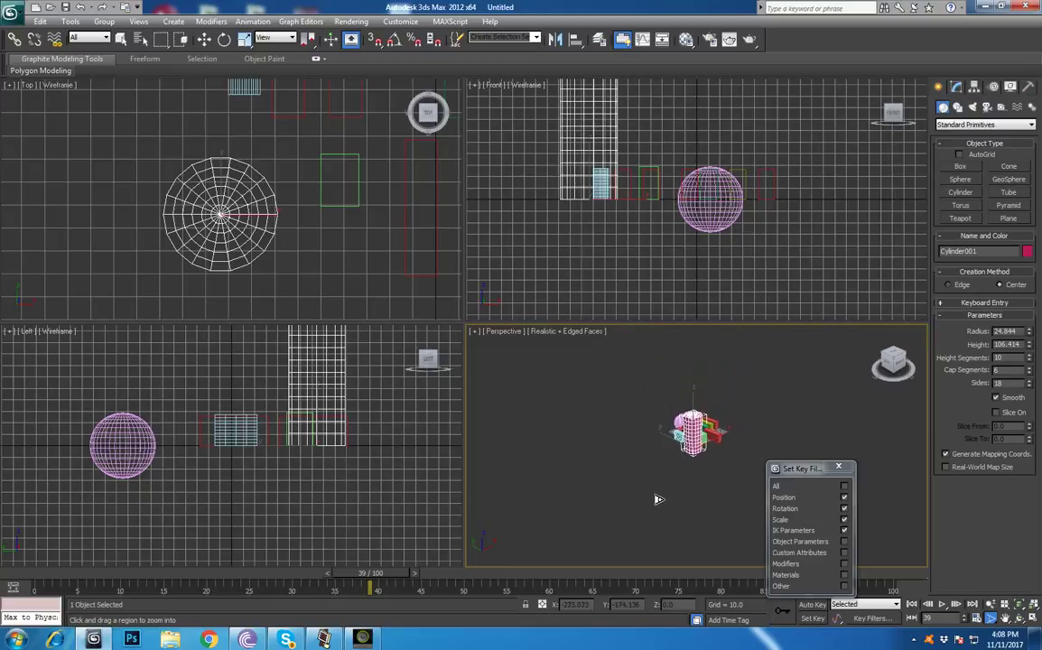
scroll(701, 395, "up", 10)
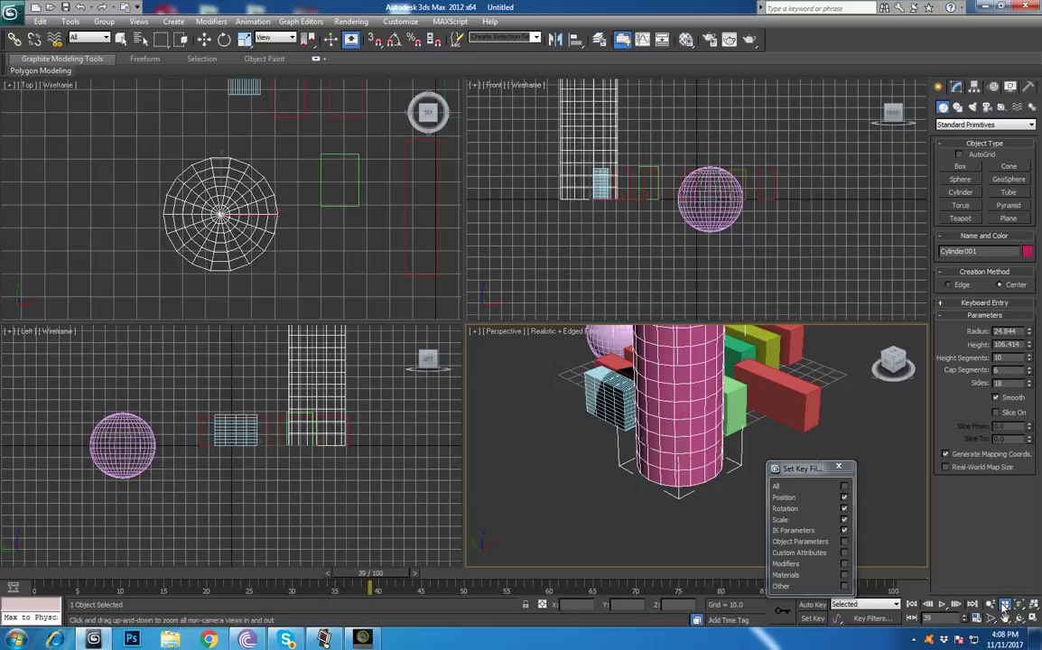
- Zoom the four viewports individually with Zoom, and all of them together with Zoom All
left_click(994, 607)
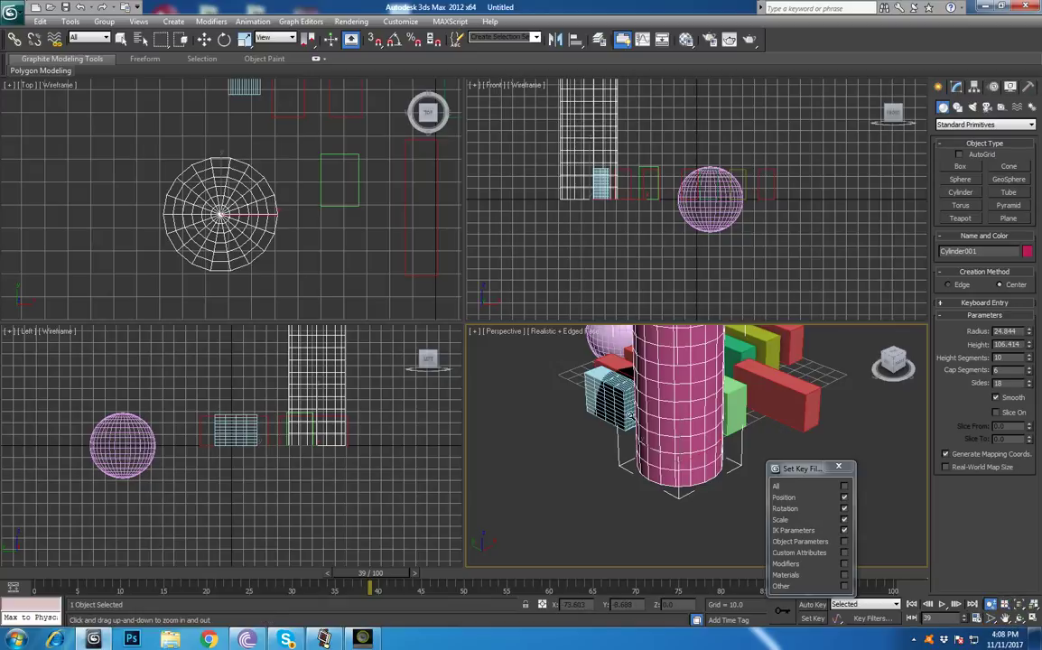
left_click_drag(583, 384, 641, 332)
left_click_drag(623, 225, 618, 200)
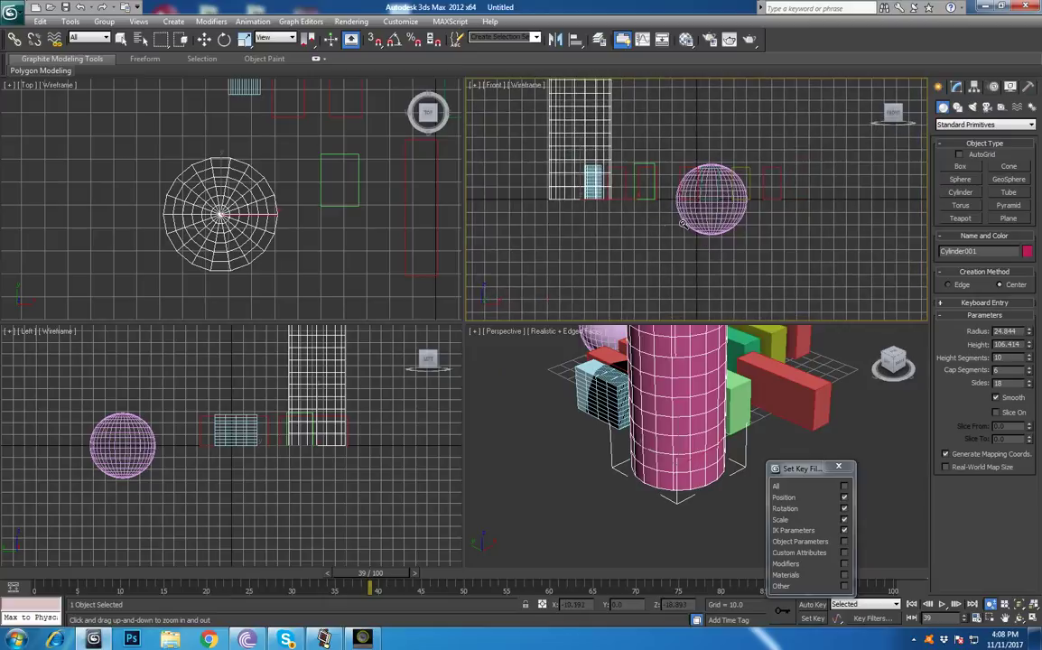
left_click_drag(239, 188, 268, 195)
mouse_move(238, 367)
left_mouse_down()
mouse_move(238, 344)
mouse_move(238, 358)
left_mouse_up()
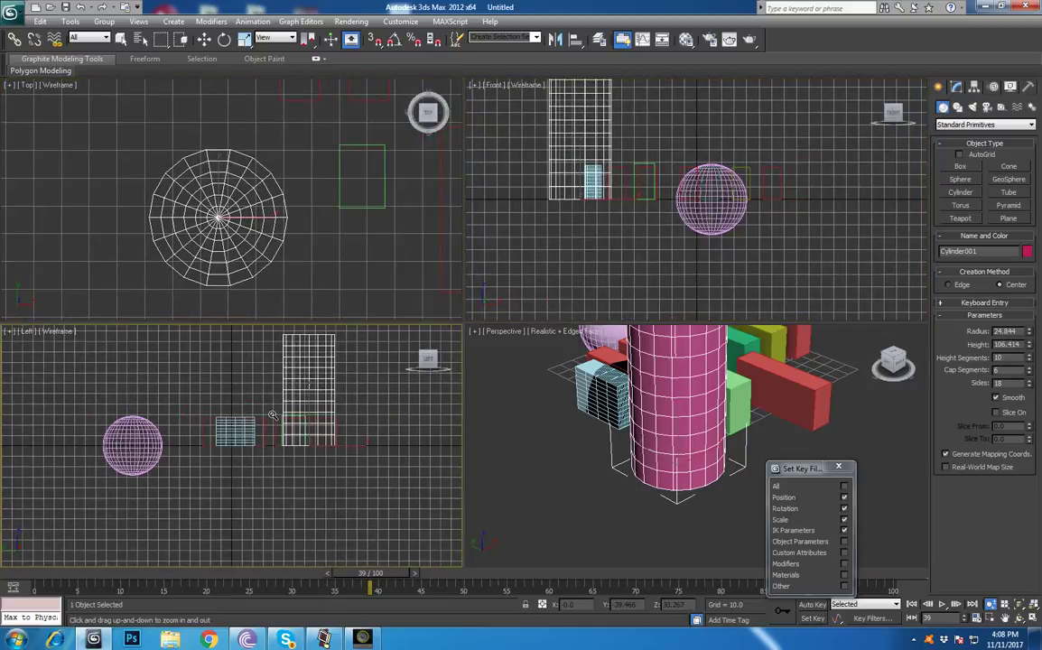
left_click(1005, 604)
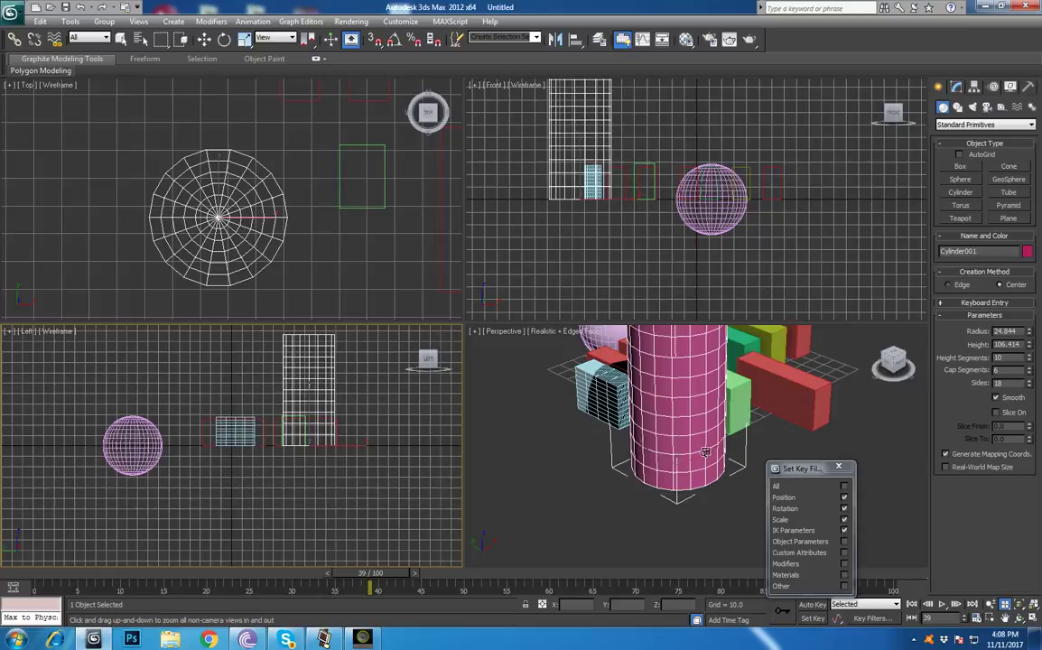
mouse_move(705, 452)
left_mouse_down()
mouse_move(713, 431)
mouse_move(708, 461)
mouse_move(709, 442)
left_mouse_up()
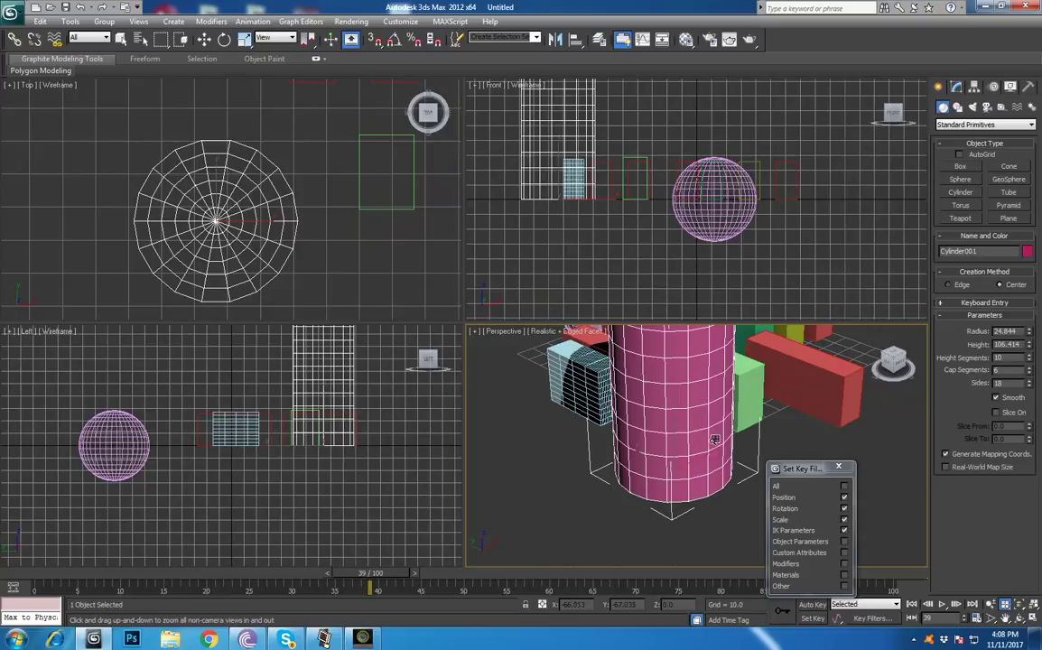
- Pan the Perspective viewport around the cylinder and boxes with the Pan View tool
left_click(1005, 620)
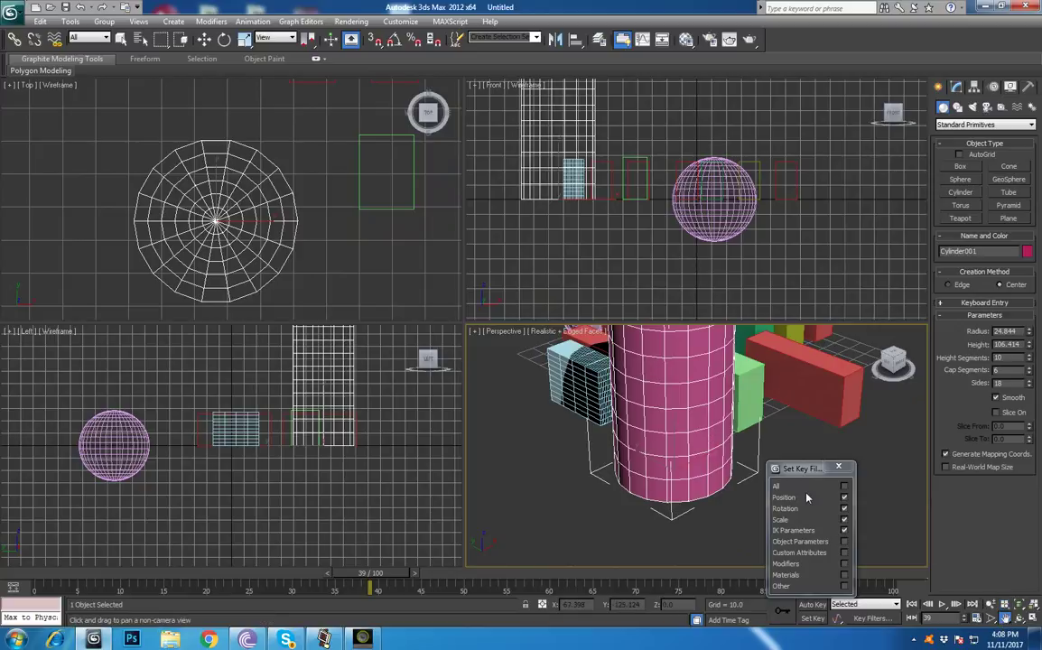
left_click_drag(657, 386, 708, 461)
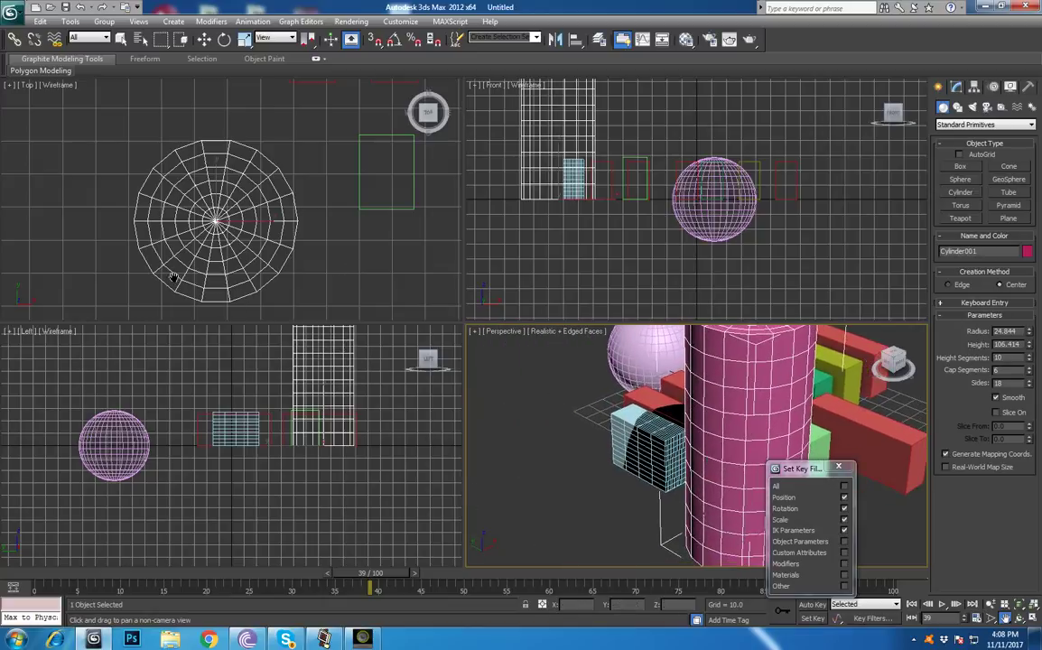
middle_click_drag(689, 386, 718, 438, "alt")
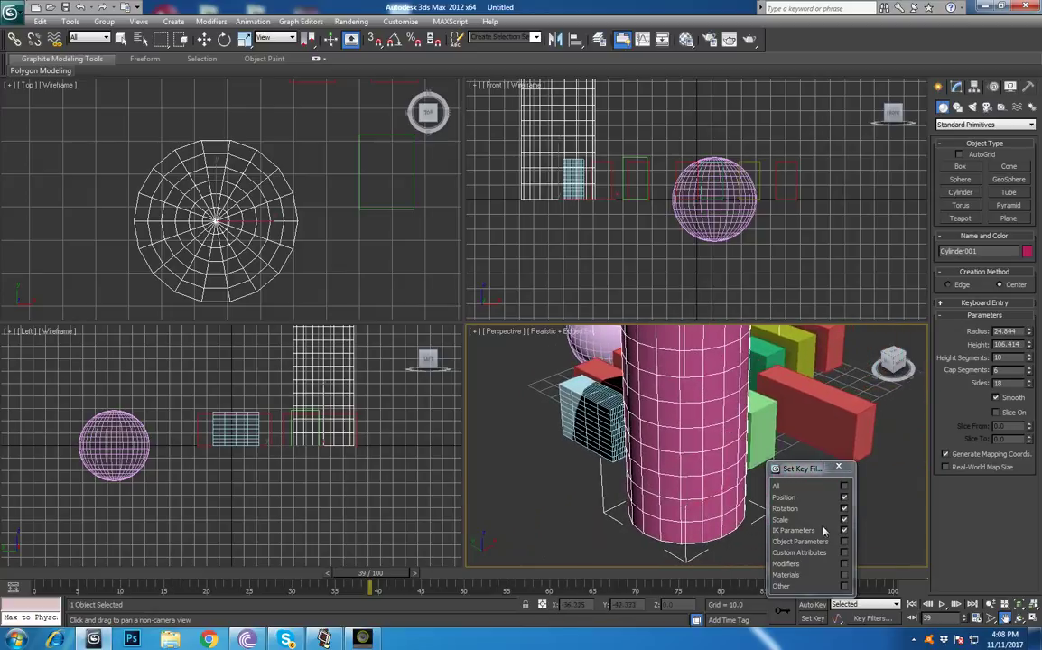
- Fit the selected cylinder in the Perspective and Front viewports with Zoom Extents Selected
left_click(1021, 610)
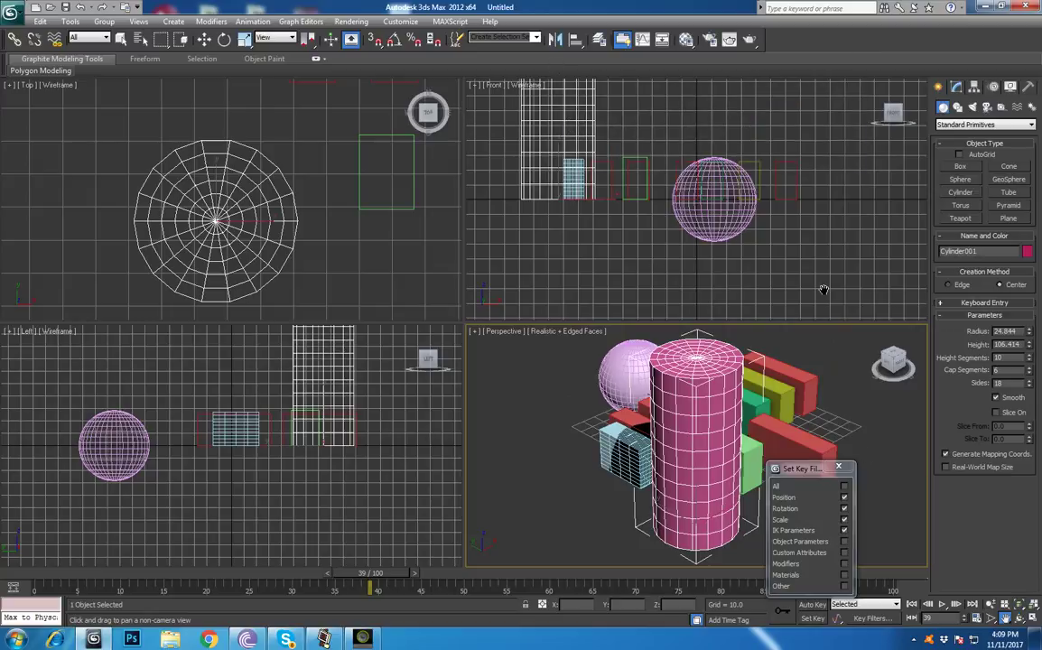
left_click(635, 154)
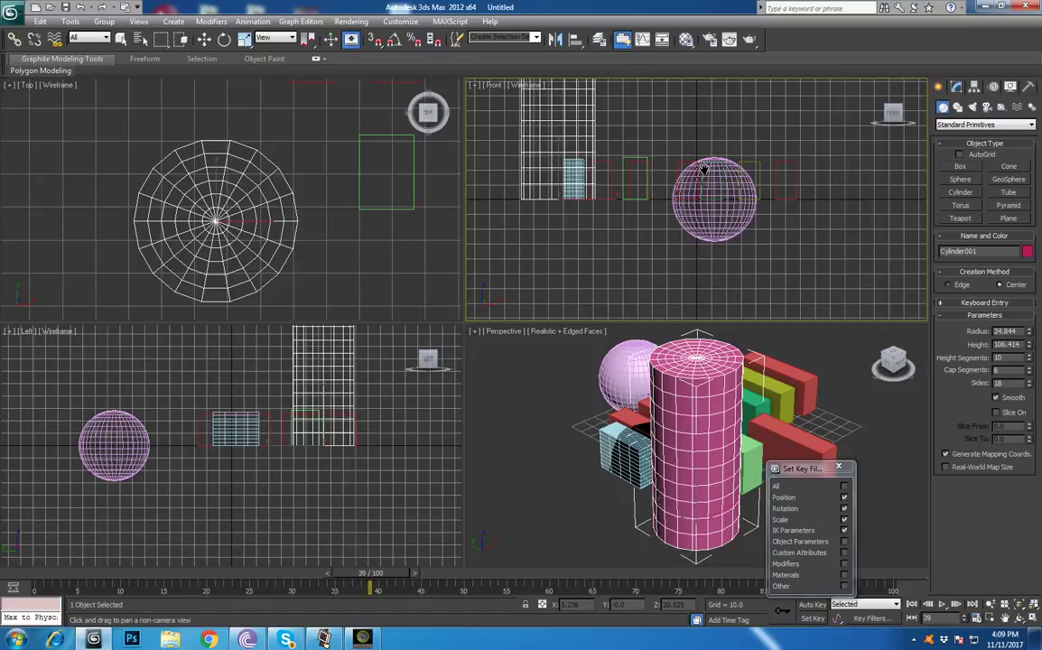
left_click(1020, 605)
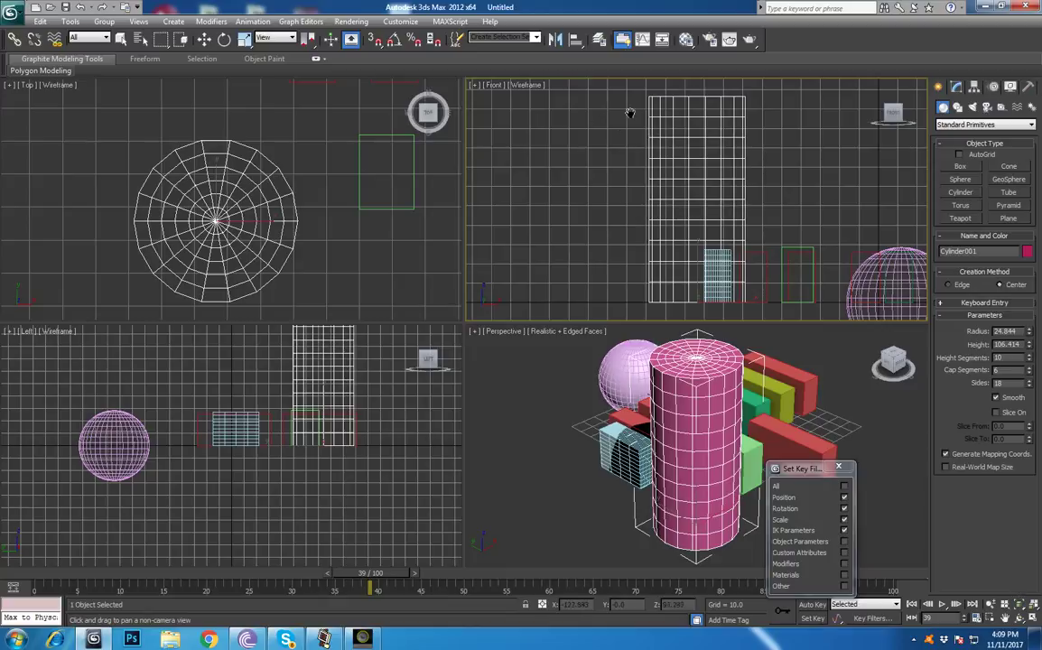
mouse_move(543, 353)
left_mouse_down()
mouse_move(575, 361)
mouse_move(542, 359)
left_mouse_up()
scroll(725, 377, "down", 2)
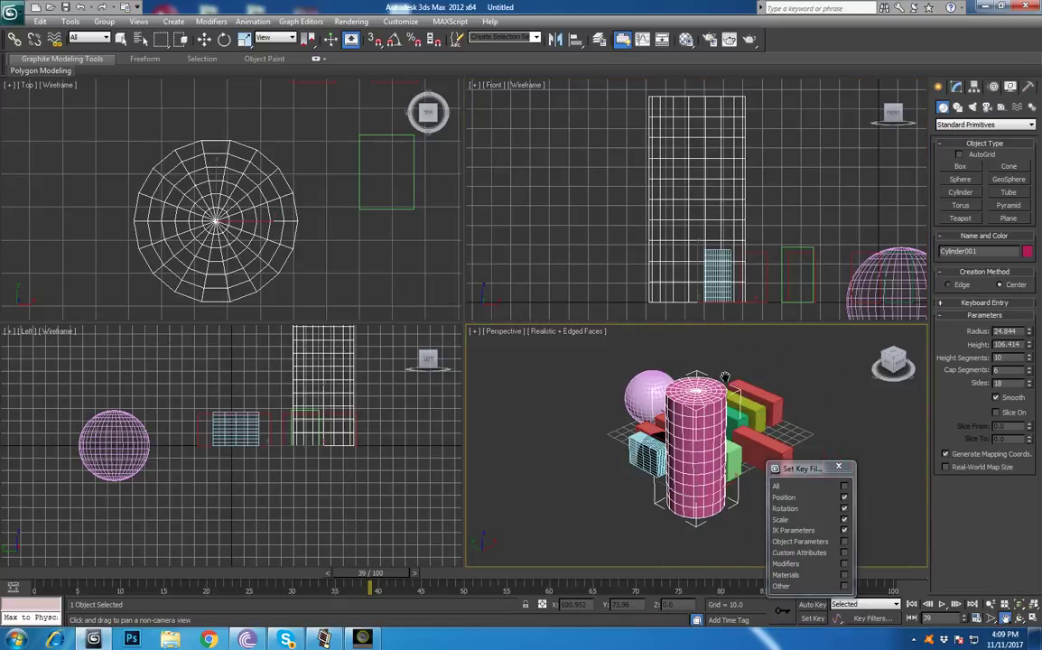
- Select the group of objects around the cylinder in the Perspective viewport with Select and Move, and close the Set Key Filters dialog
left_click(205, 40)
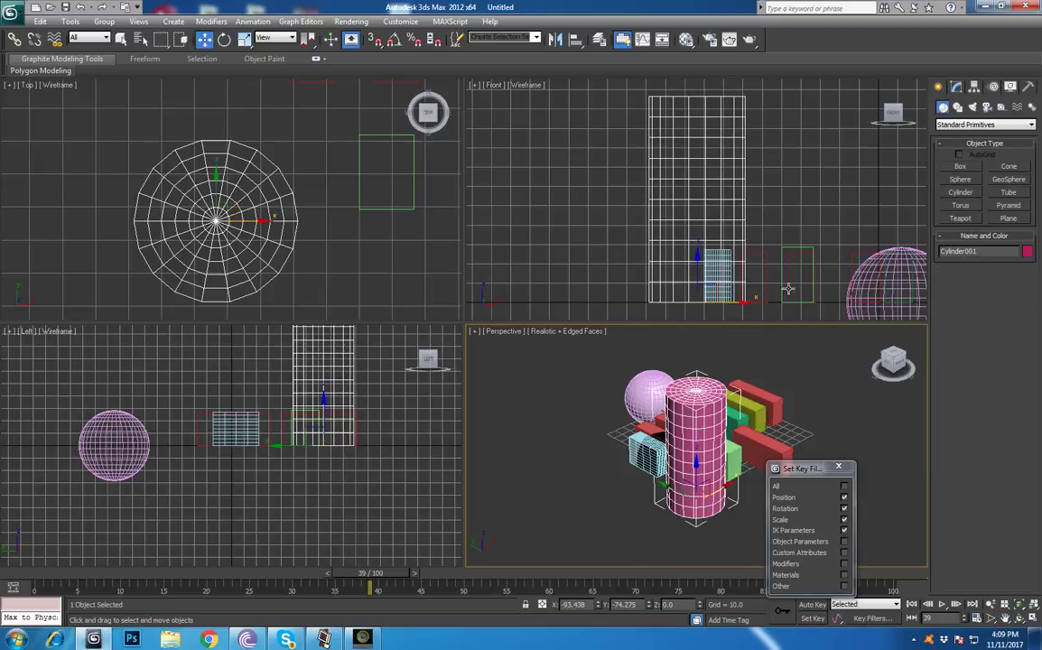
left_click_drag(606, 357, 777, 435)
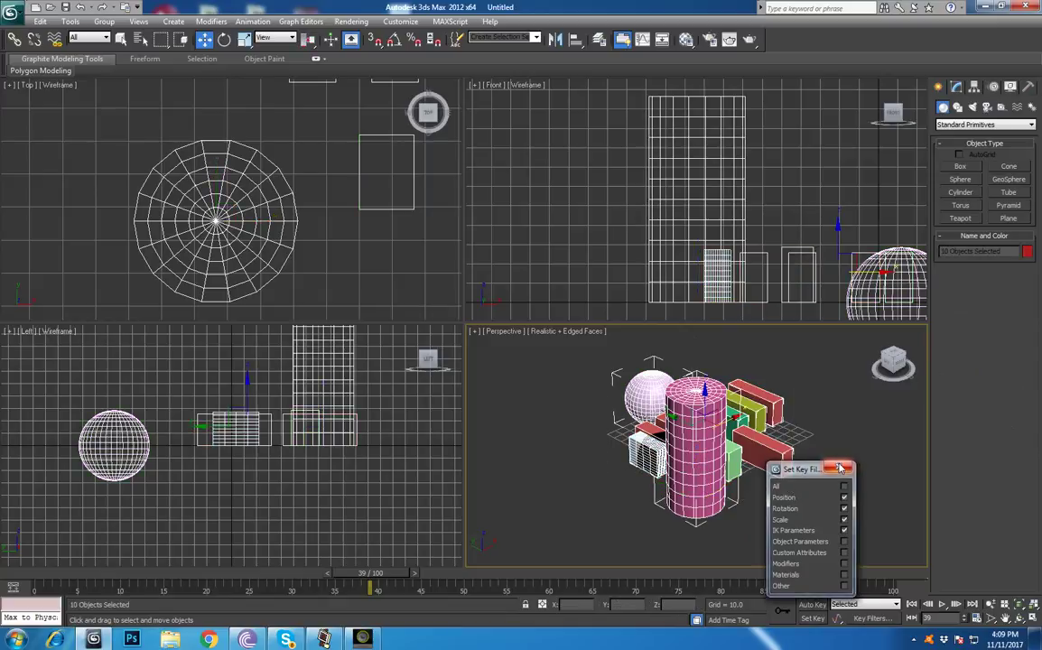
left_click(841, 468)
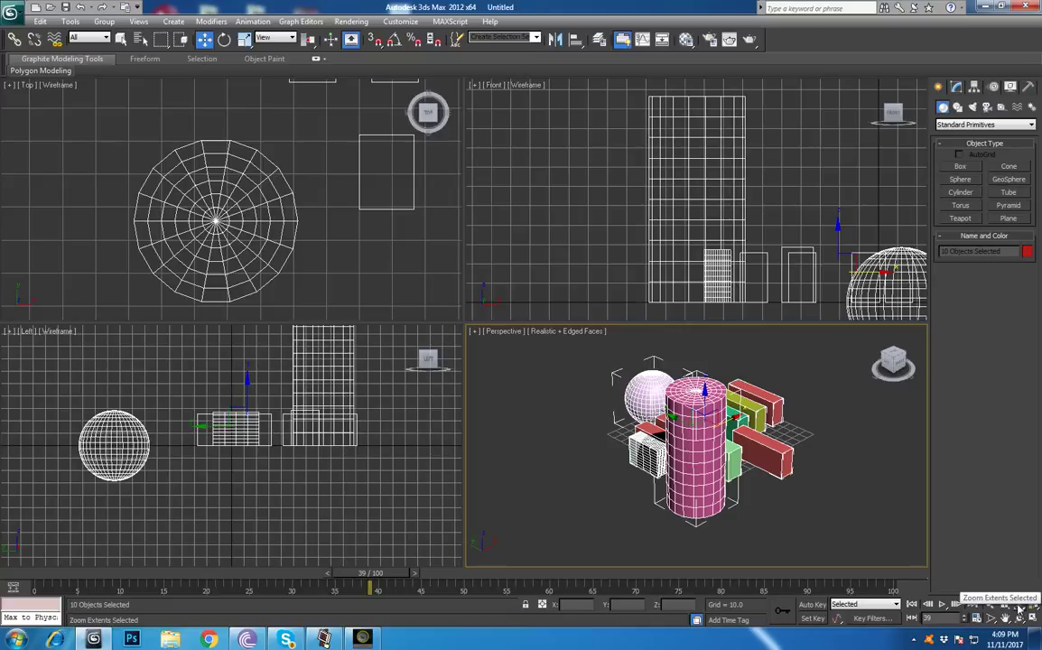
- Use Zoom Extents Selected on the selection in the Front viewport and on the front red box in Perspective, and fit everything in Perspective with nothing selected
left_click(835, 218)
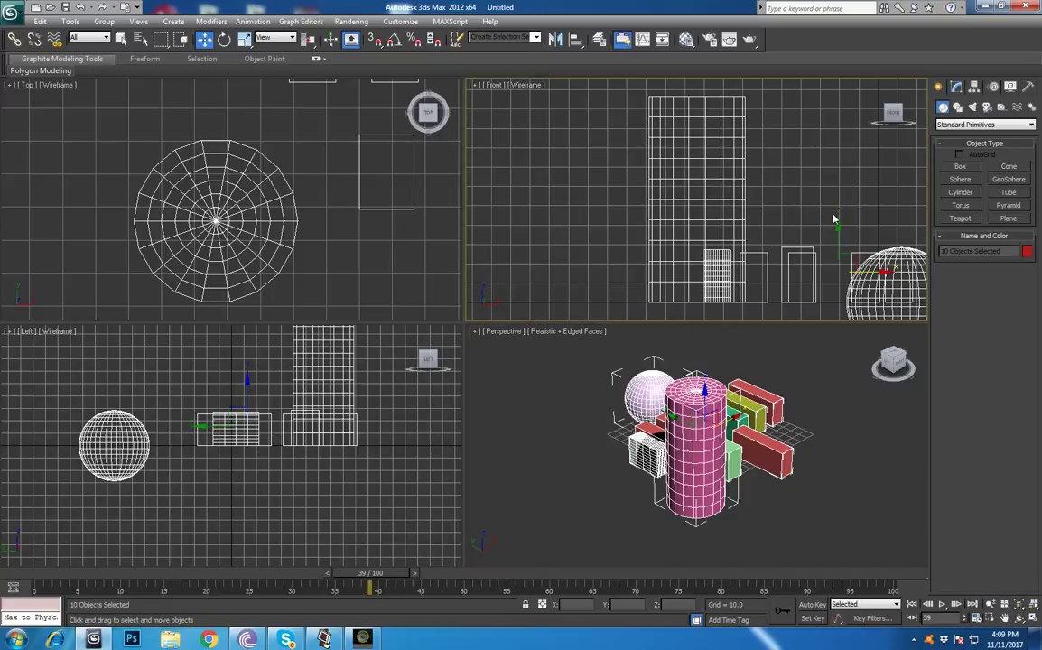
left_click(1022, 614)
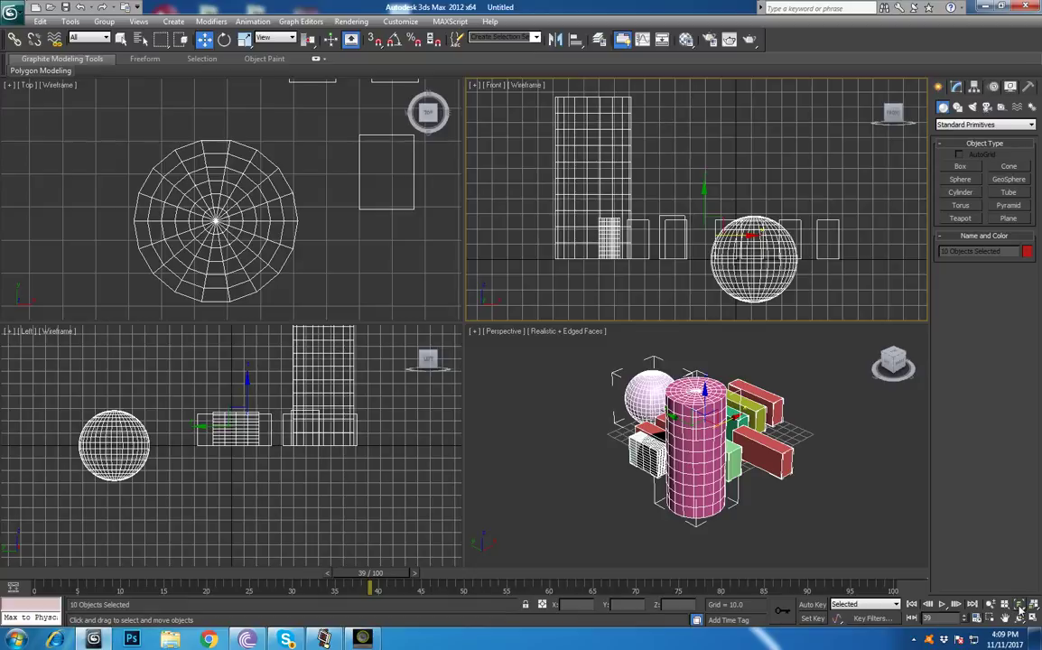
left_click(768, 457)
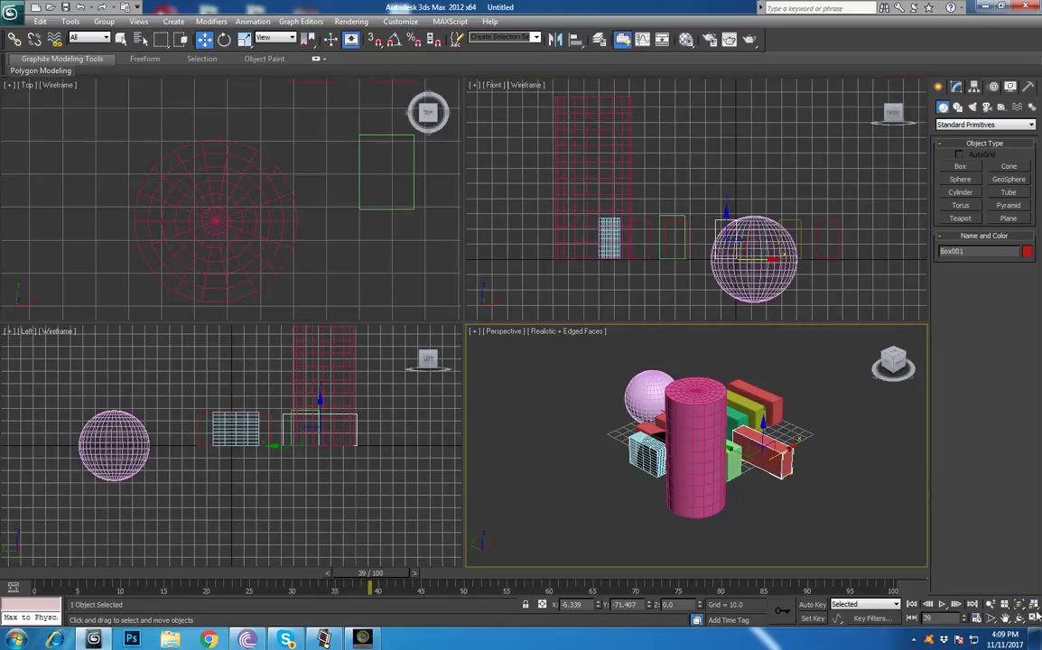
left_click(1020, 605)
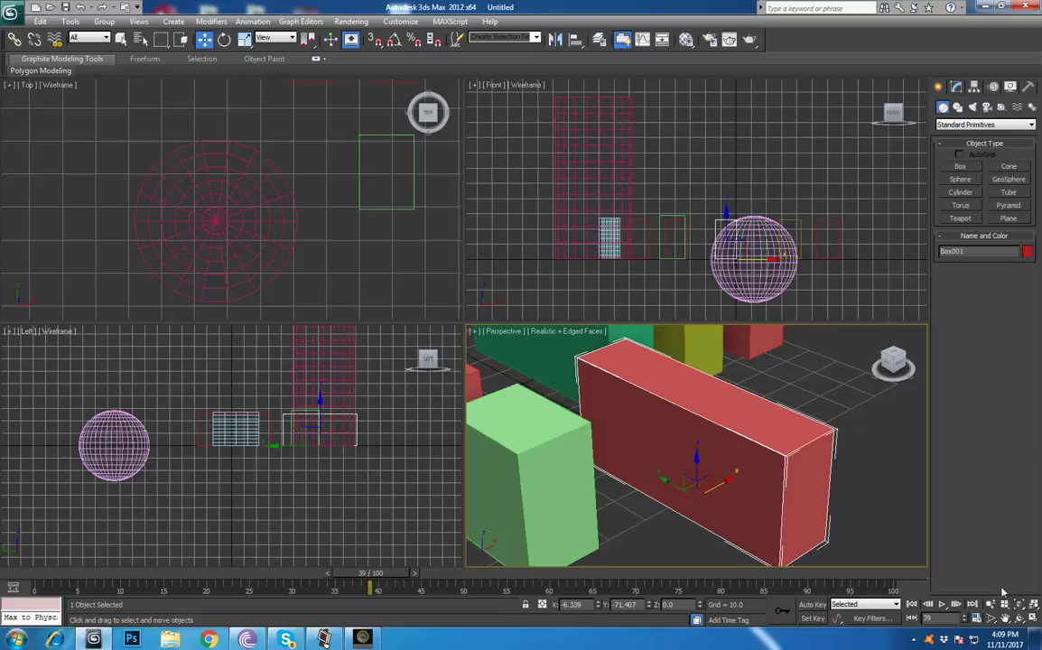
left_click(852, 513)
left_click(1019, 606)
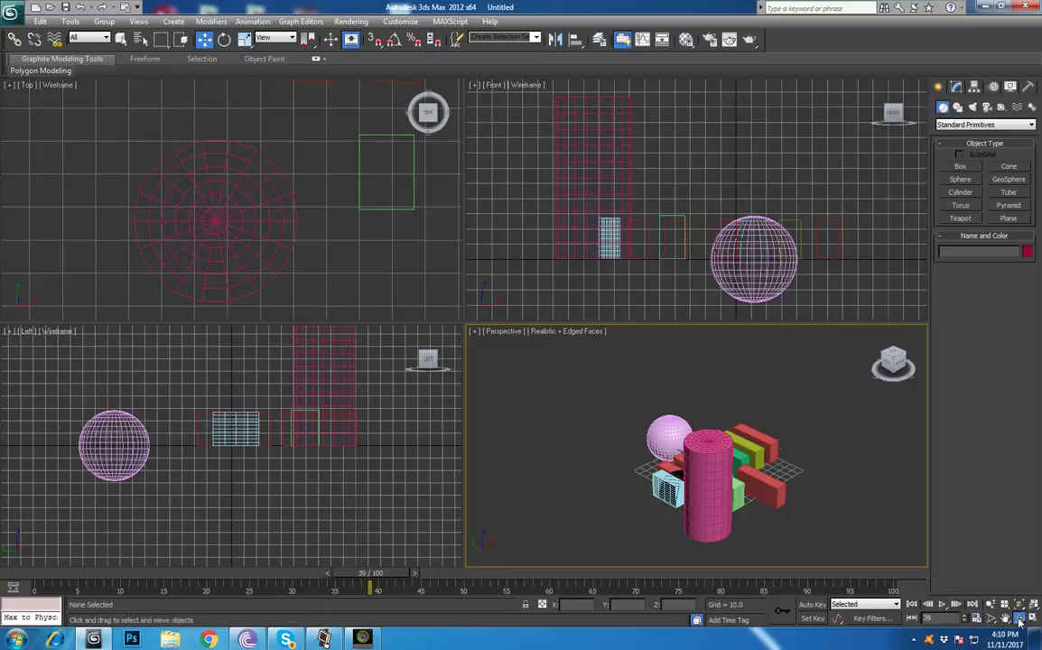
- Orbit the Perspective viewport to see the cylinder, sphere and boxes from a higher angle
left_click(1020, 619)
left_click_drag(686, 460, 730, 440)
left_click_drag(630, 403, 705, 463)
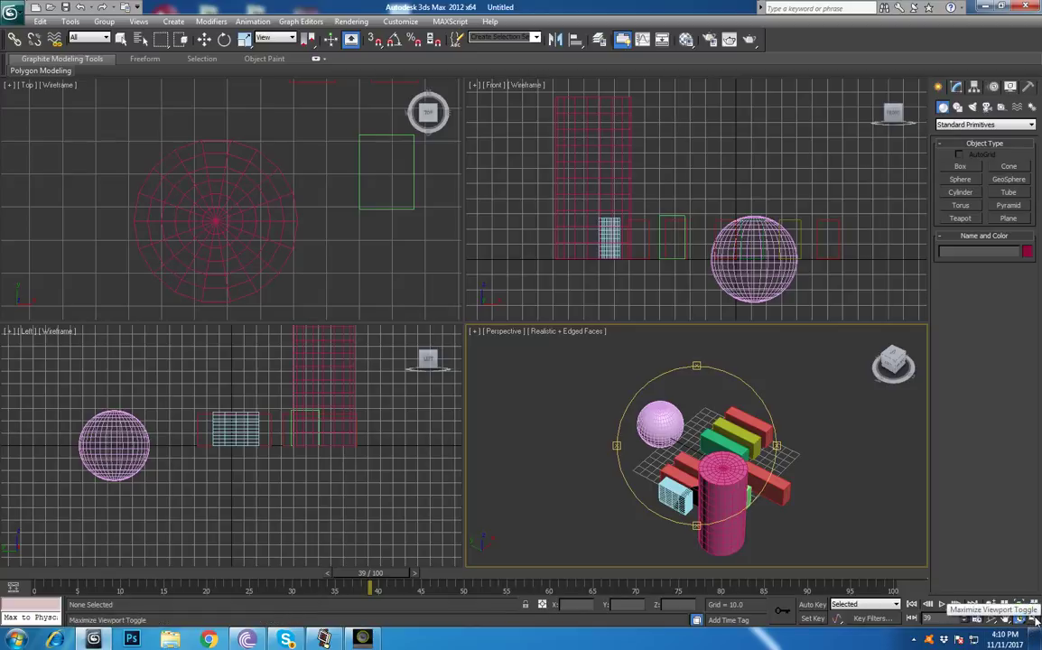
- Maximize and restore the Perspective viewport and the Front viewport repeatedly with the Maximize Viewport Toggle
left_click(1033, 620)
left_click(1035, 620)
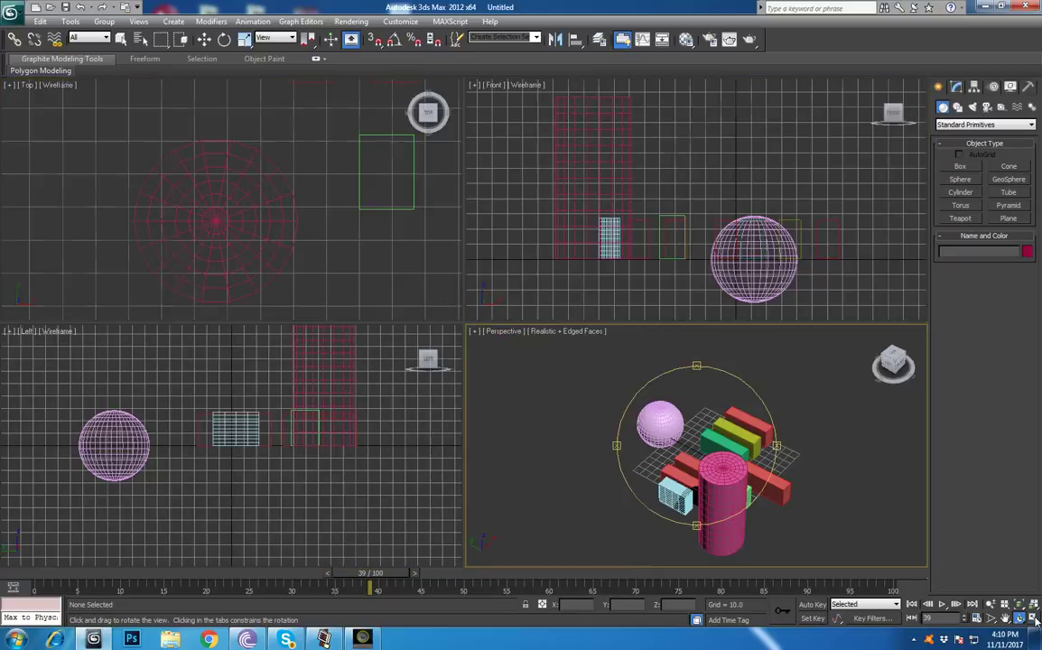
left_click(1034, 619)
left_click(1034, 620)
left_click(710, 160)
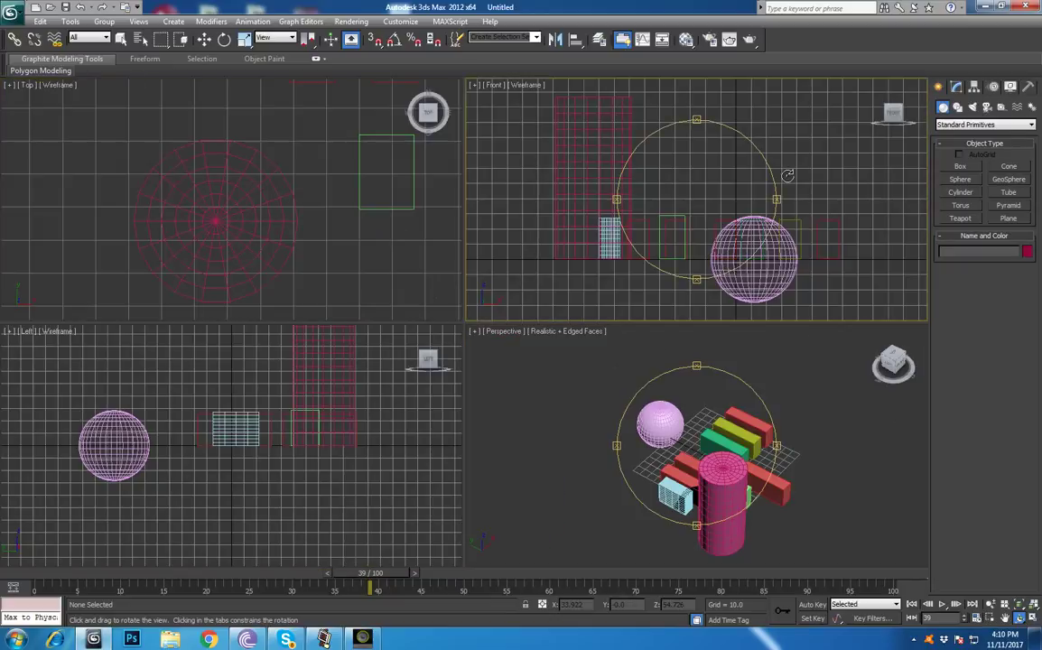
left_click(1034, 622)
left_click(1035, 621)
left_click(1034, 621)
left_click(1034, 621)
- Move the time slider to frame 50 and keep the Orbit tool active
mouse_move(394, 578)
left_mouse_down()
mouse_move(652, 583)
mouse_move(279, 581)
mouse_move(395, 580)
left_mouse_up()
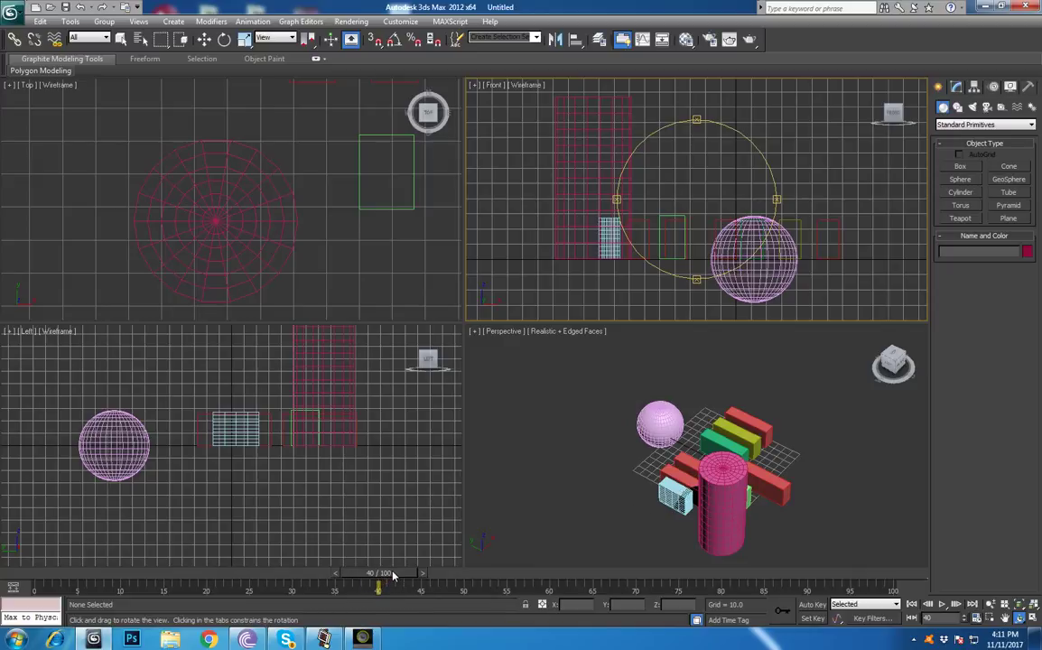
left_click_drag(393, 576, 476, 580)
key("ctrl+r")
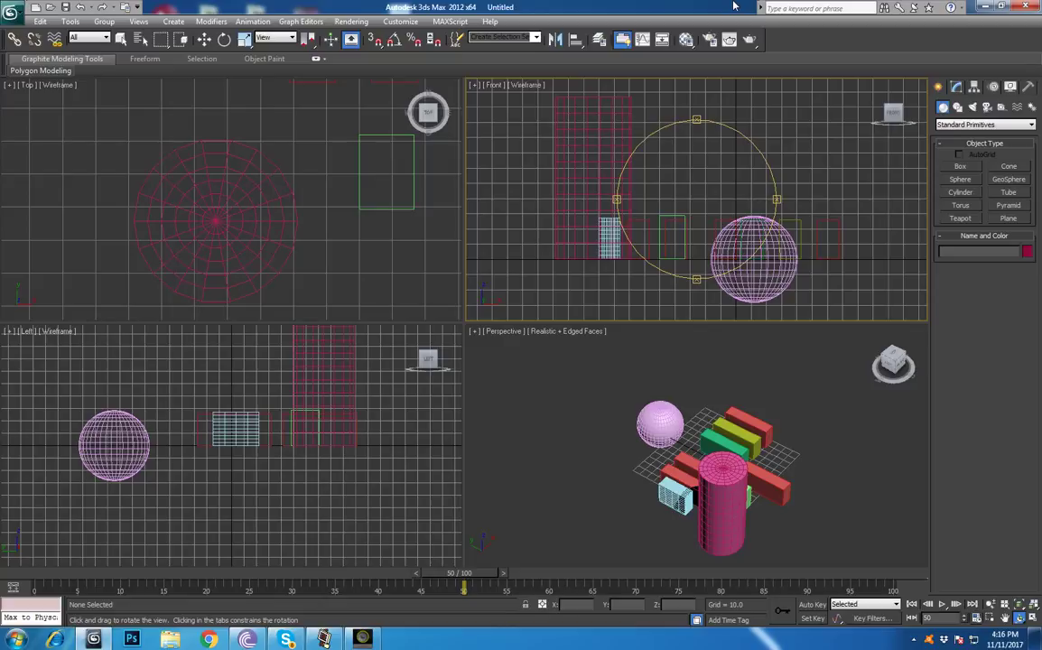
- Close 3ds Max and return to the Windows desktop
left_click(1022, 9)
left_click(532, 365)
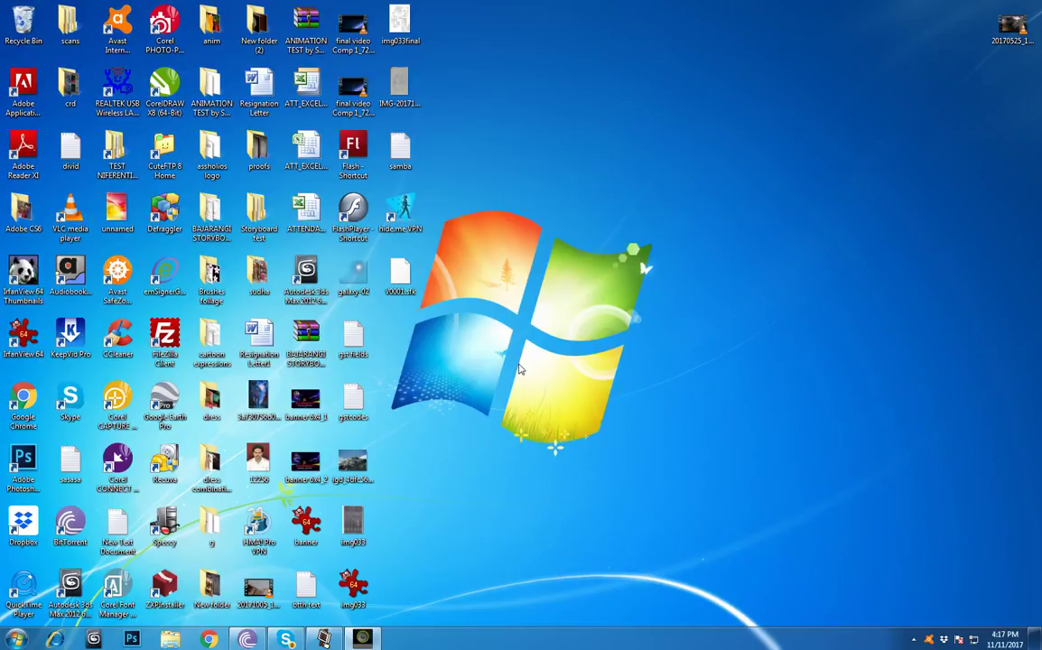
- Empty the Recycle Bin on the desktop and confirm the deletion
right_click(21, 19)
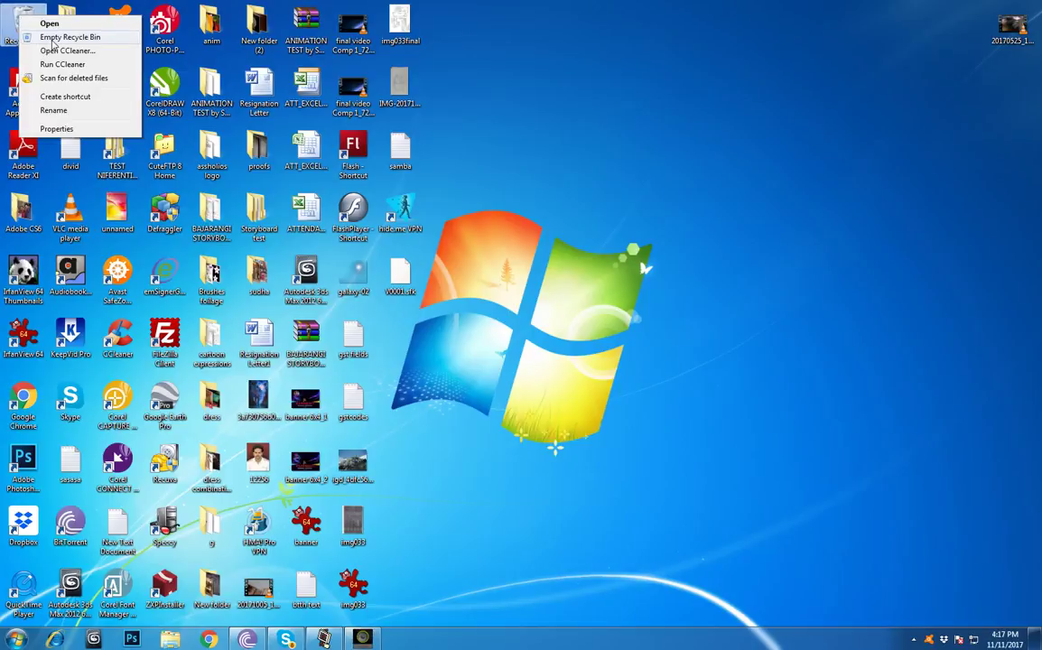
left_click(55, 37)
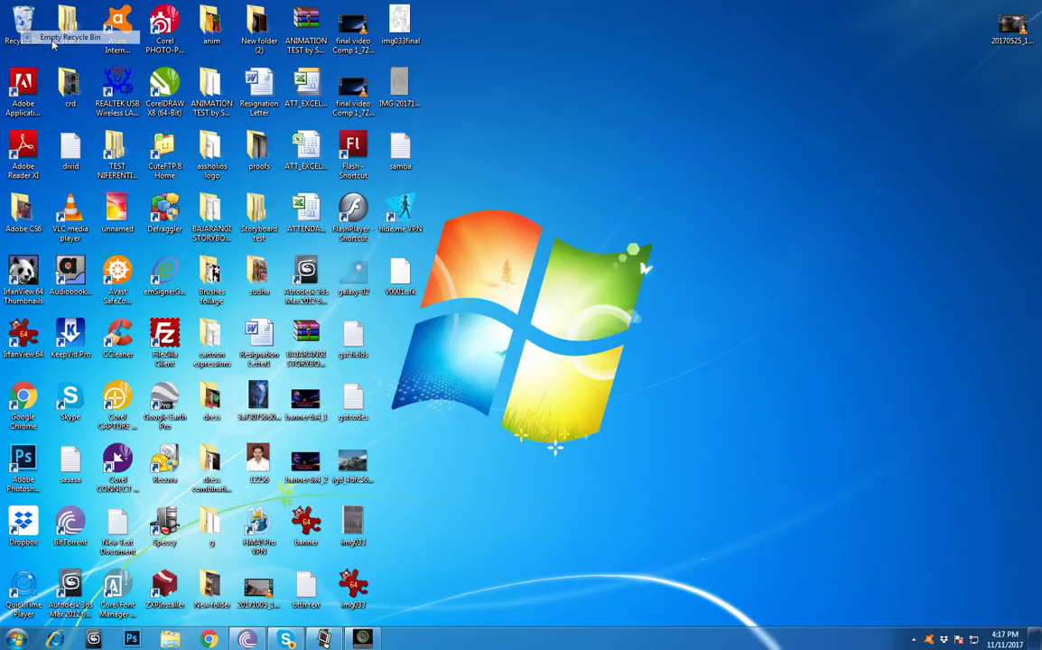
left_click(569, 329)
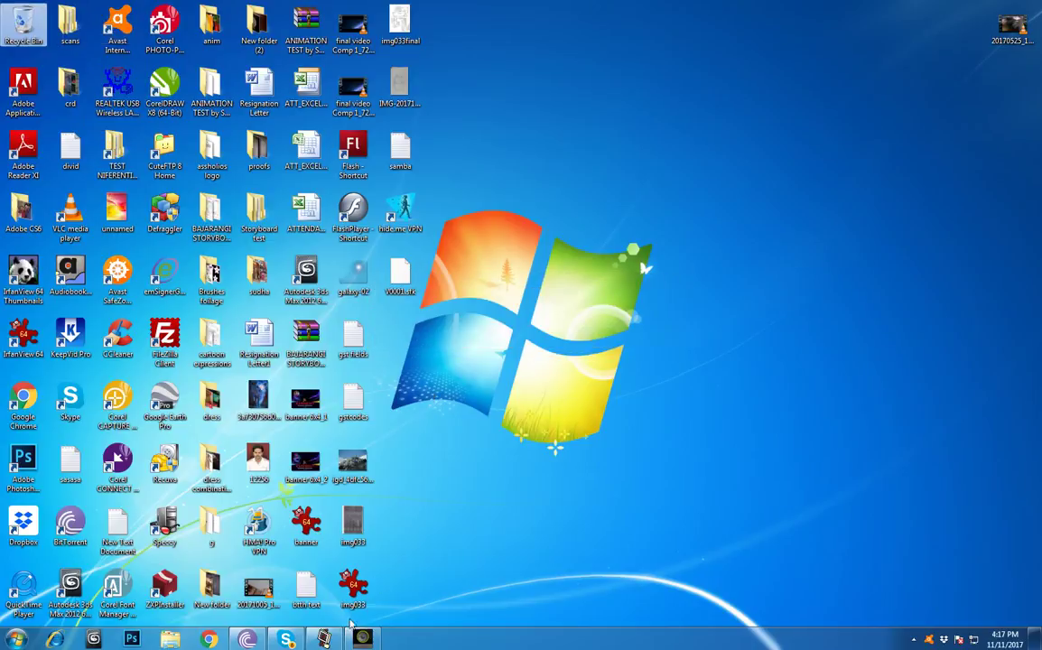